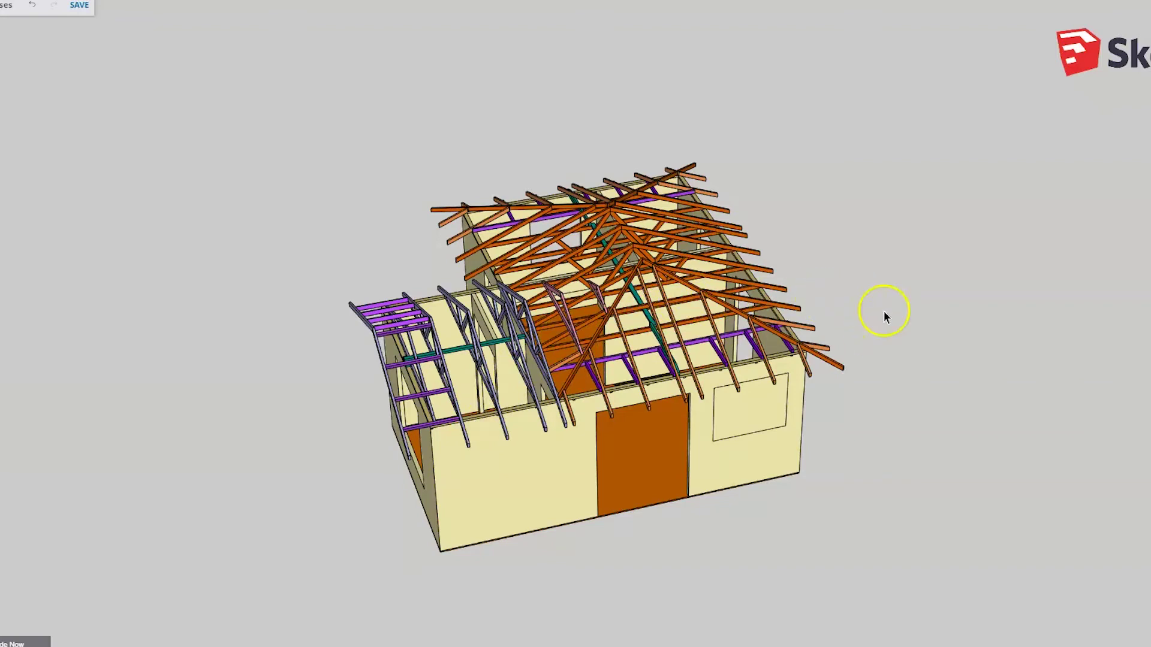
- Orbit around the house to view its far side, long wall and front door wall
scroll(883, 311, "up", 2)
middle_click_drag(861, 311, 423, 272)
scroll(489, 148, "up", 2)
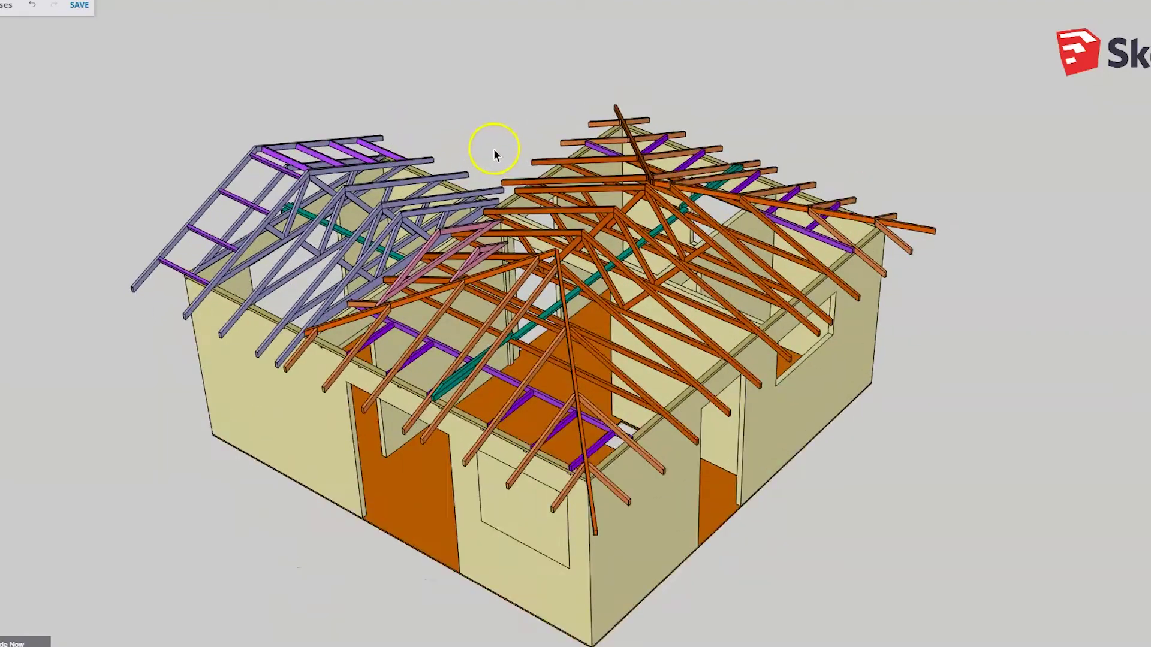
middle_click_drag(925, 288, 612, 292)
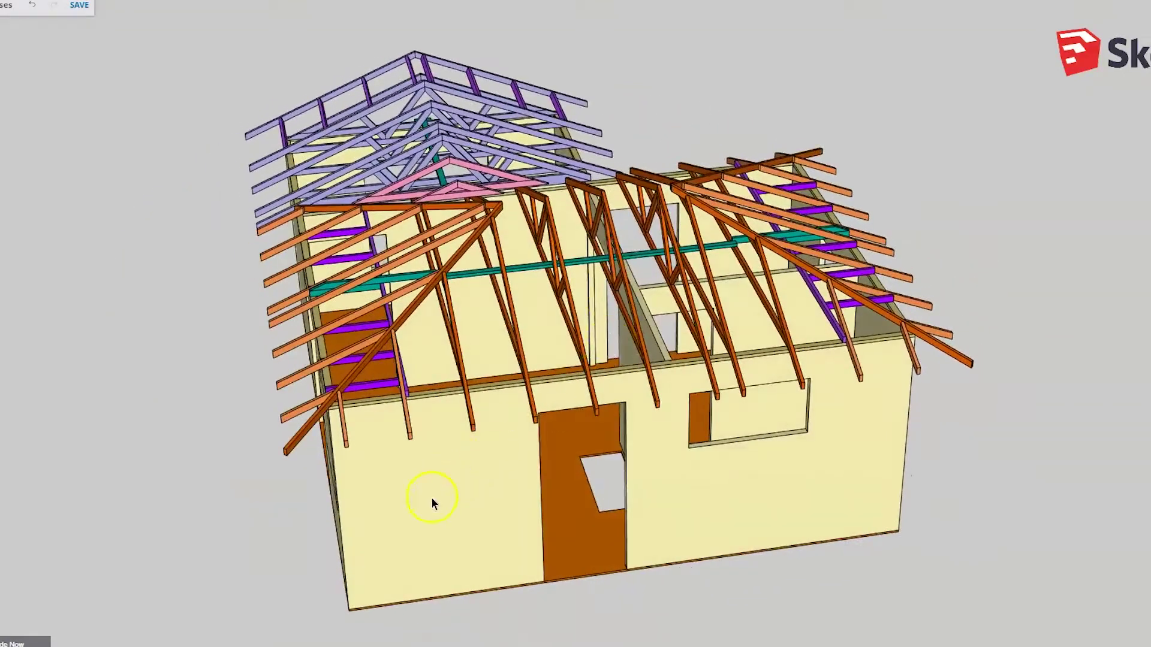
scroll(363, 532, "down", 1)
scroll(697, 246, "up", 1)
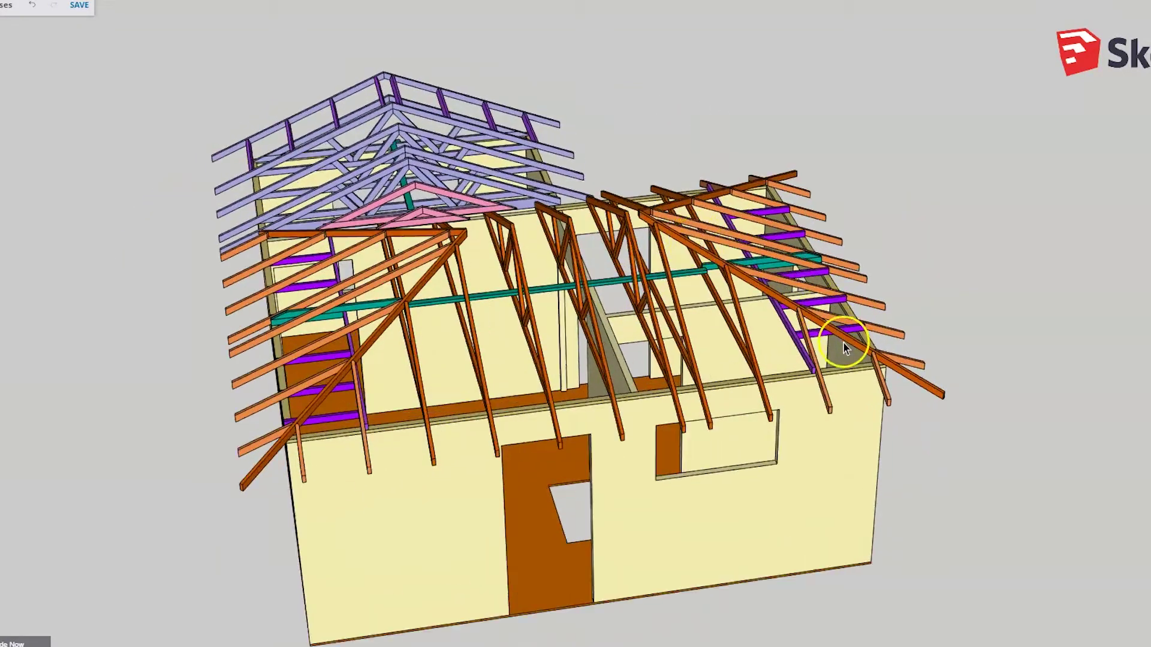
mouse_move(838, 352)
middle_mouse_down()
mouse_move(647, 300)
mouse_move(602, 306)
mouse_move(548, 340)
middle_mouse_up()
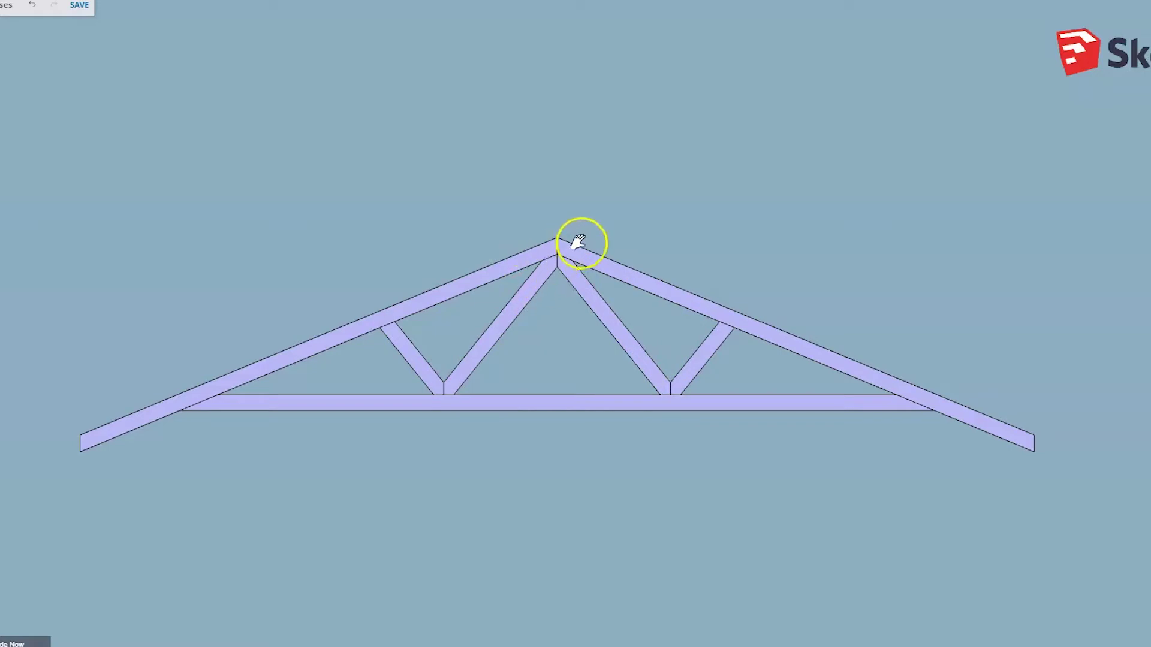
- Zoom in on the standalone gable truss apex where the central web members meet
scroll(557, 272, "up", 5)
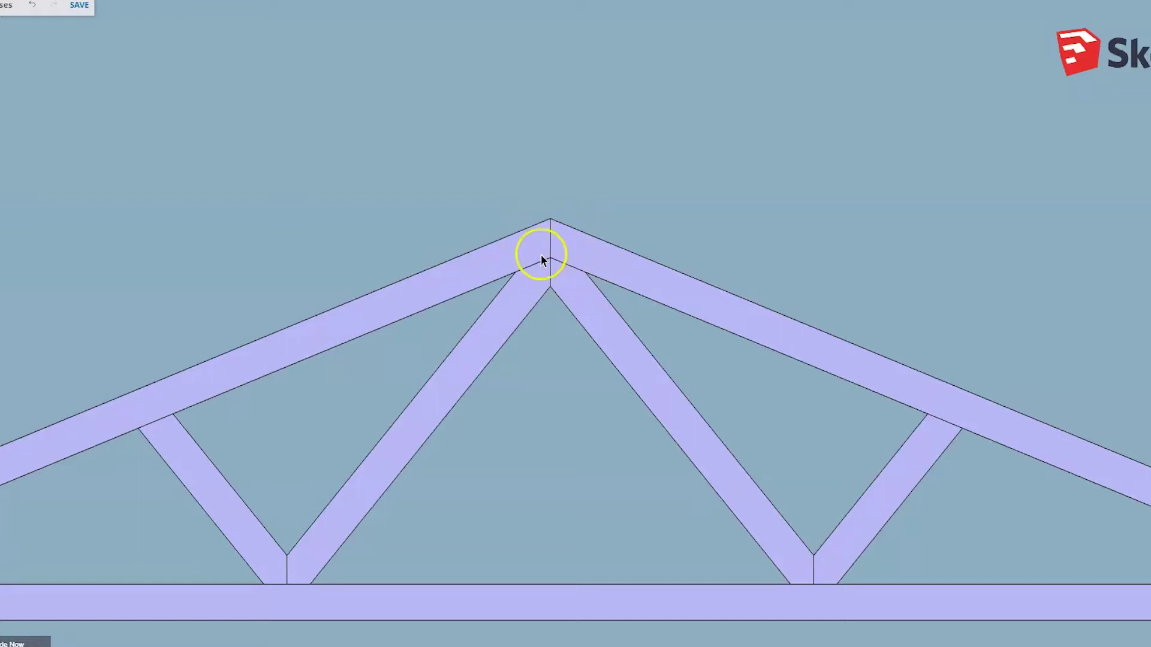
scroll(545, 245, "down", 5)
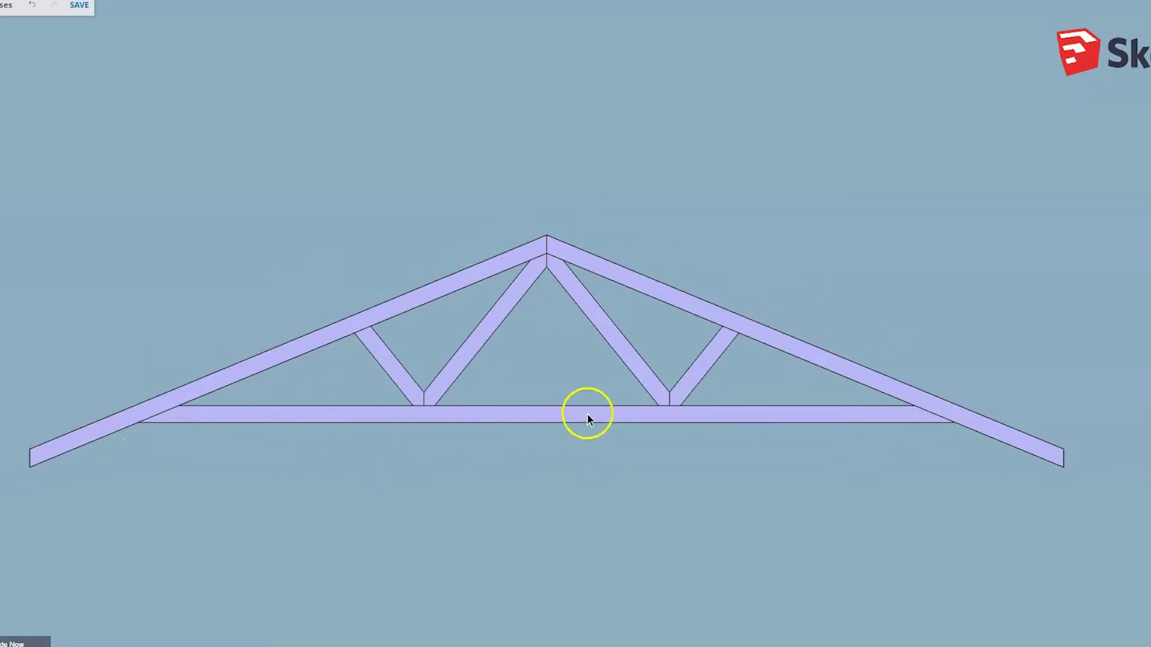
scroll(556, 268, "up", 1)
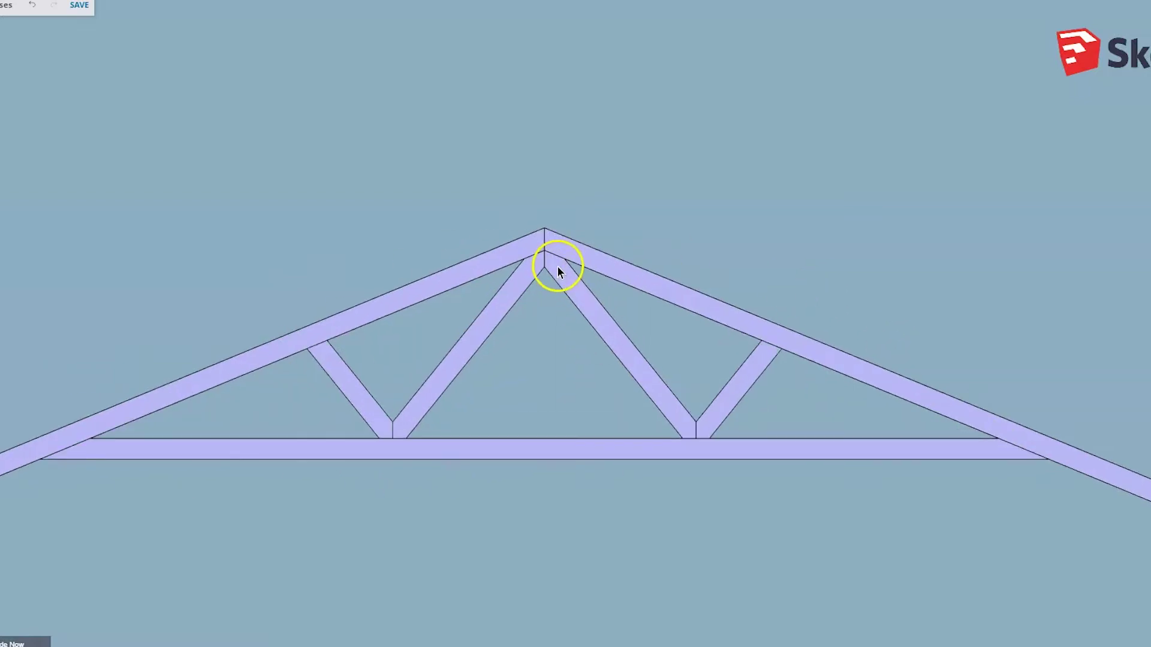
- Draw a vertical edge from the right web junction down to the bottom chord's top edge
scroll(555, 268, "down", 1)
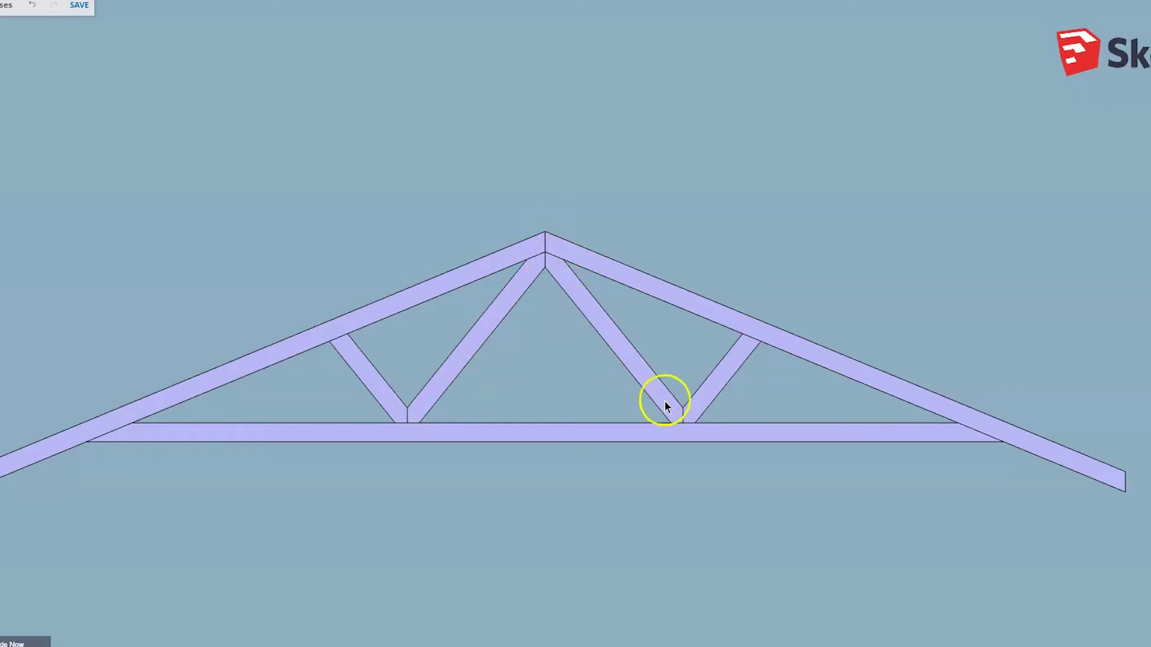
left_click(682, 406)
left_click(682, 423)
scroll(396, 427, "up", 5)
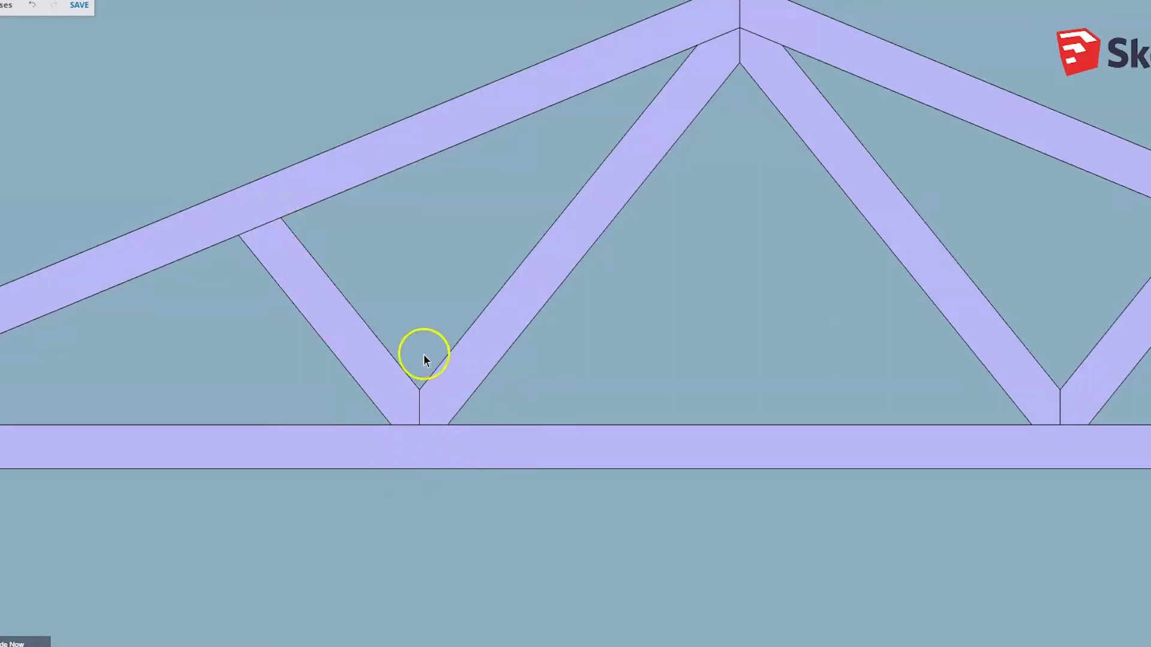
scroll(418, 450, "down", 3)
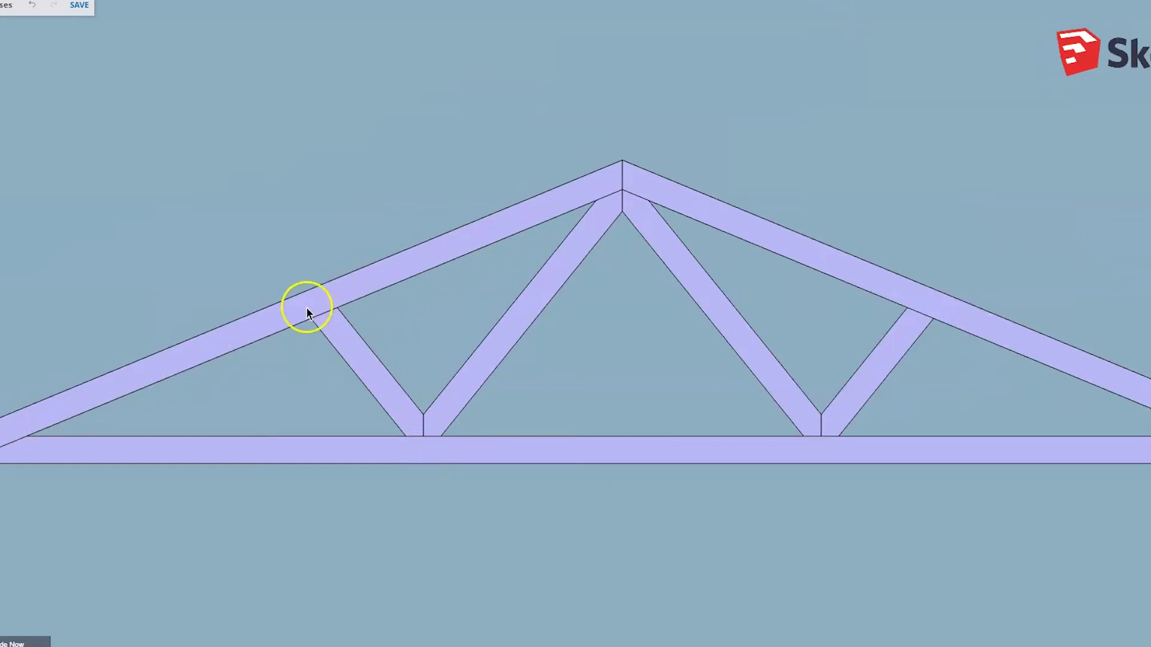
scroll(307, 309, "down", 2)
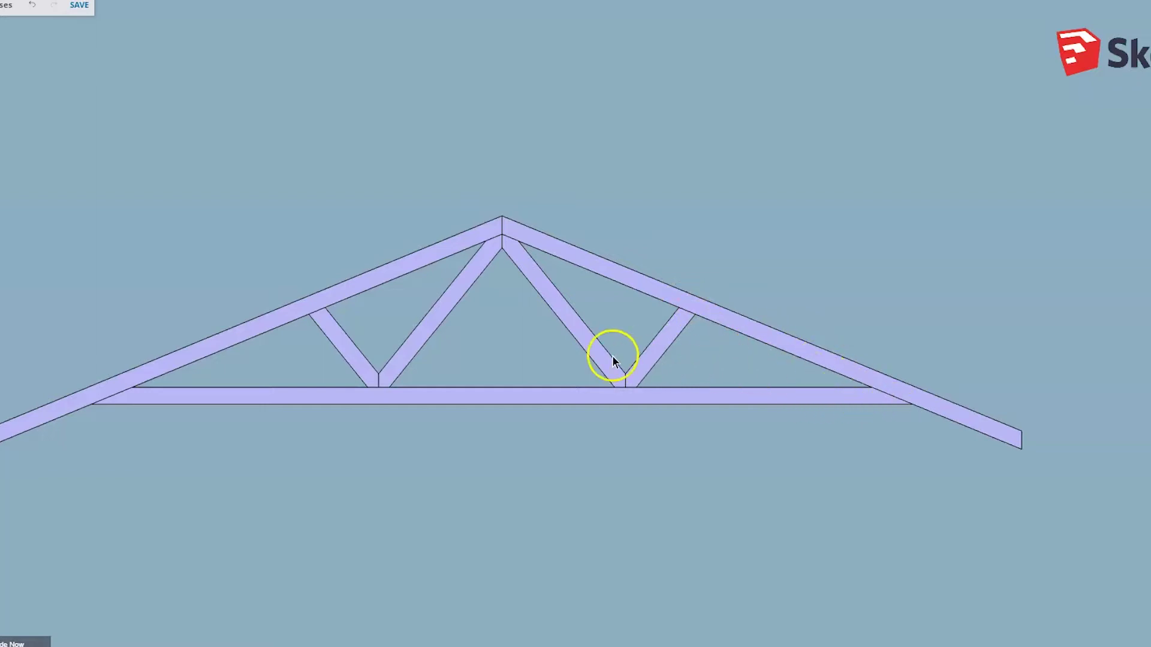
scroll(764, 447, "down", 1)
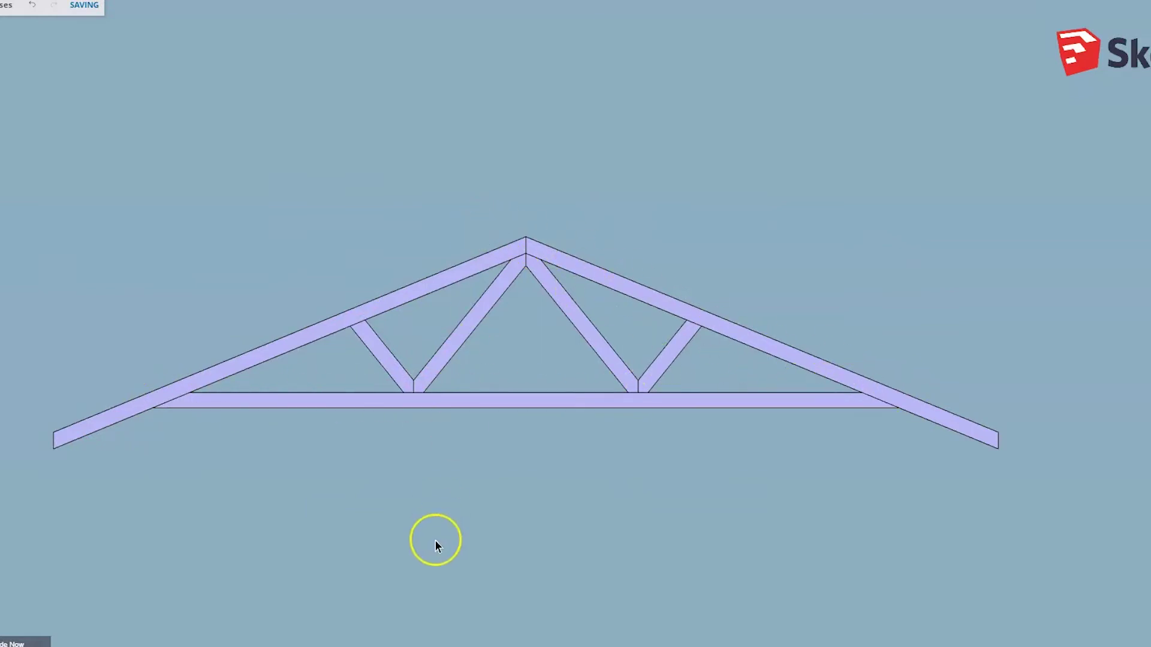
scroll(483, 518, "down", 1)
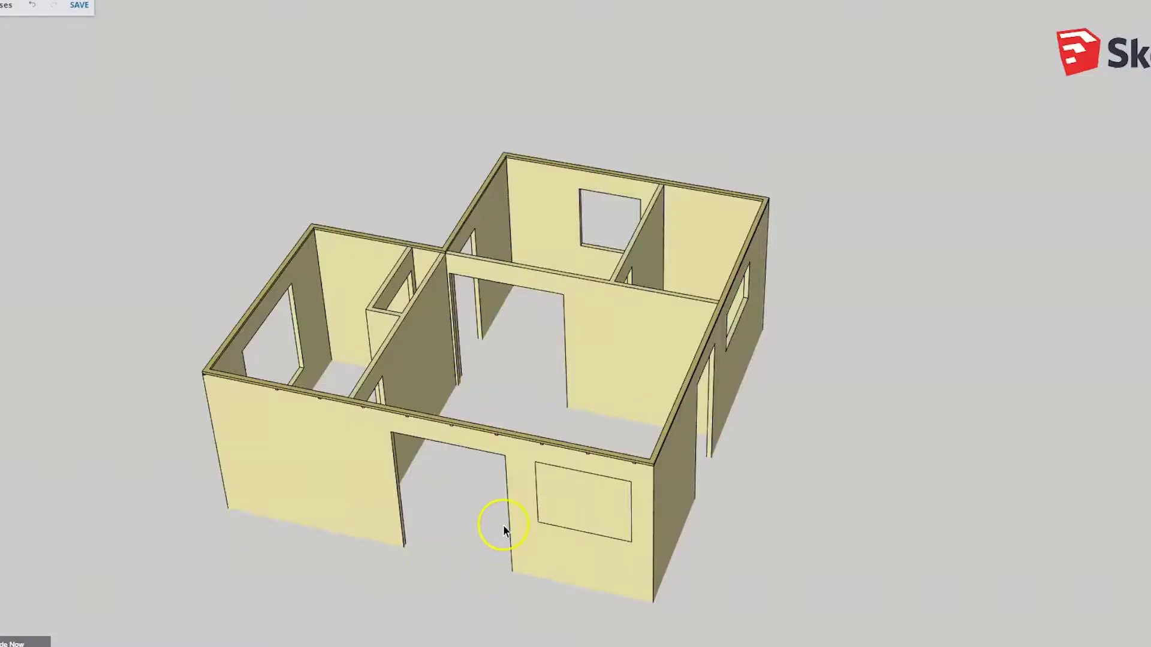
- Orbit and zoom around the bare walls to inspect their corners and junctions
middle_click_drag(488, 530, 251, 500)
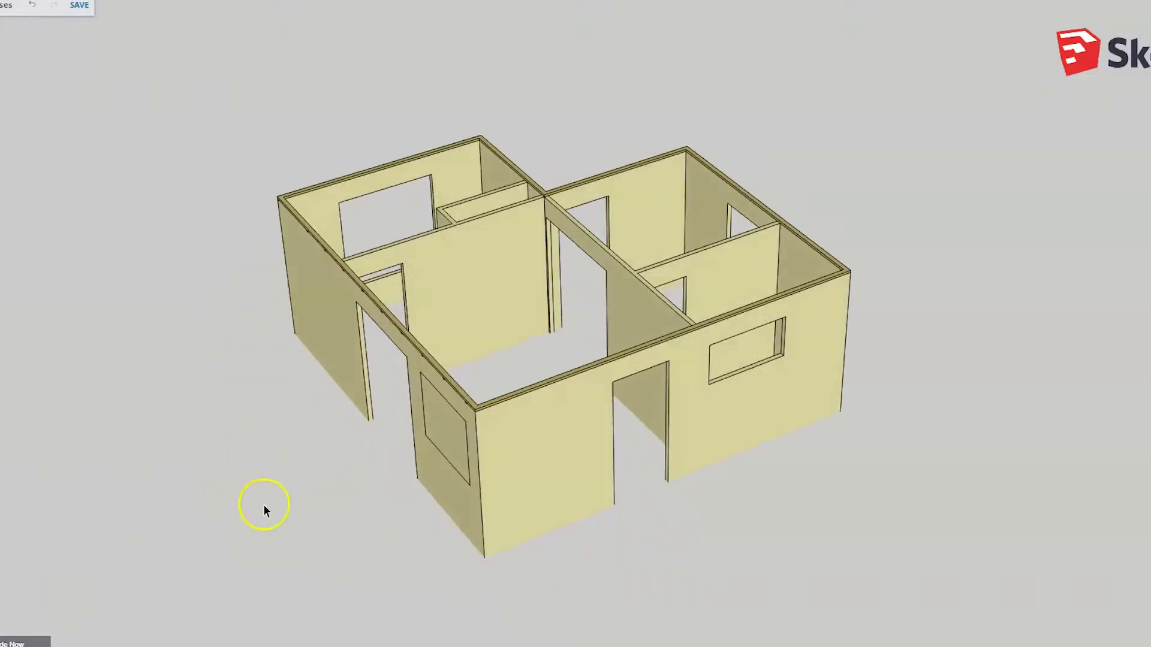
middle_click_drag(734, 322, 223, 420)
scroll(633, 342, "up", 3)
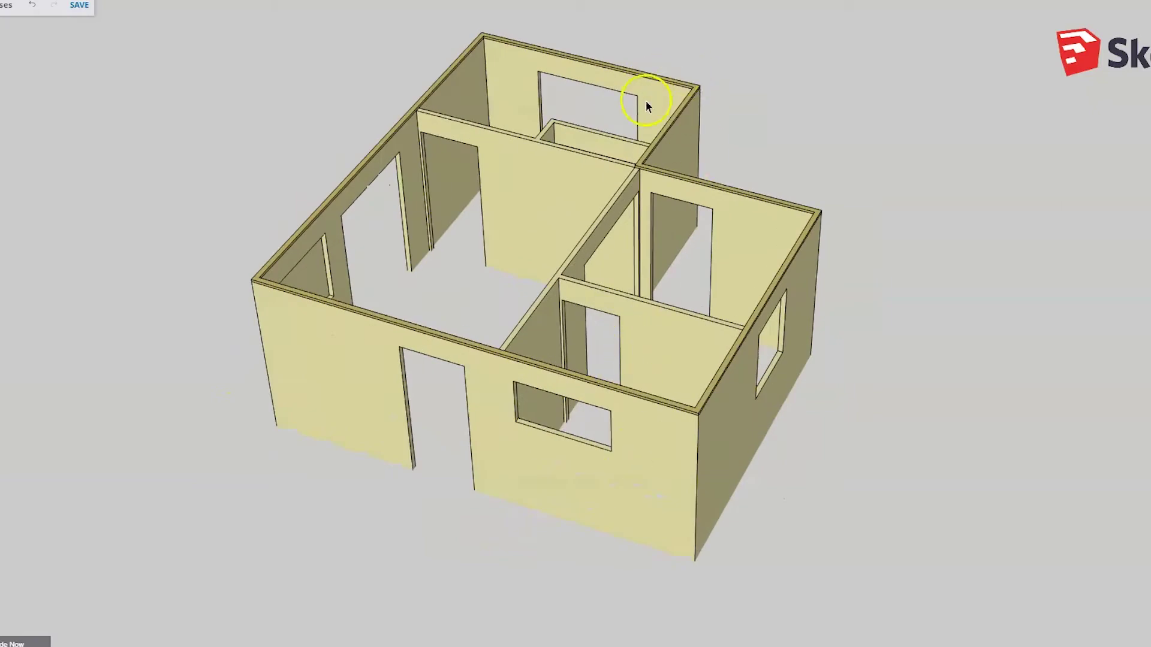
scroll(648, 141, "up", 5)
scroll(642, 171, "up", 2)
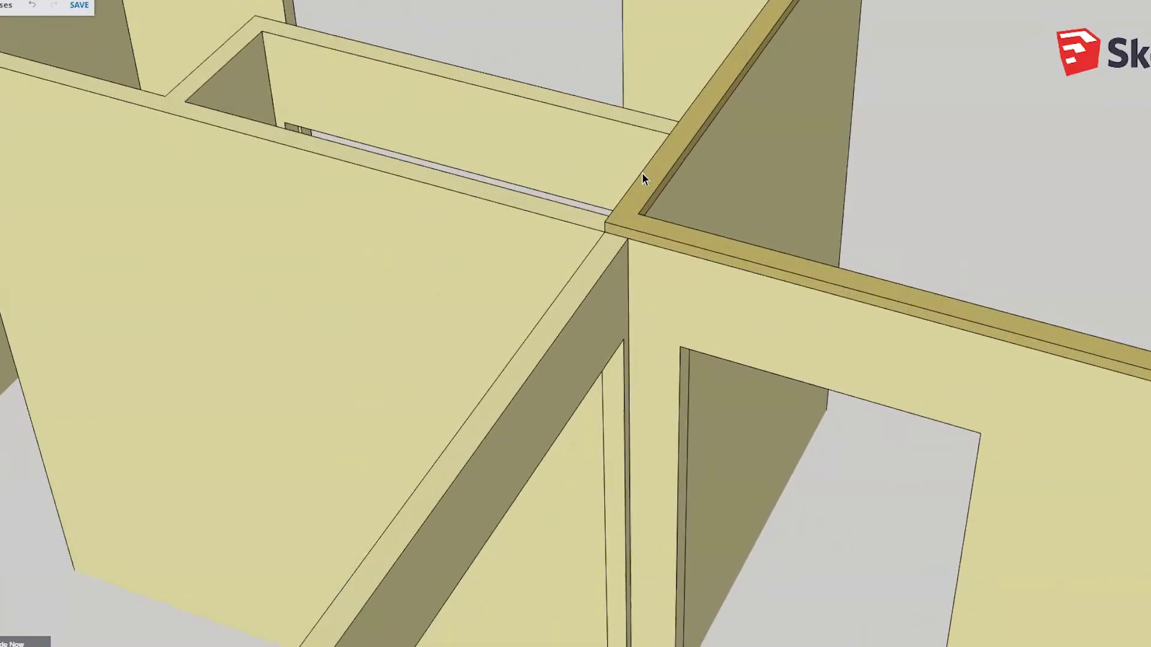
scroll(617, 234, "up", 4)
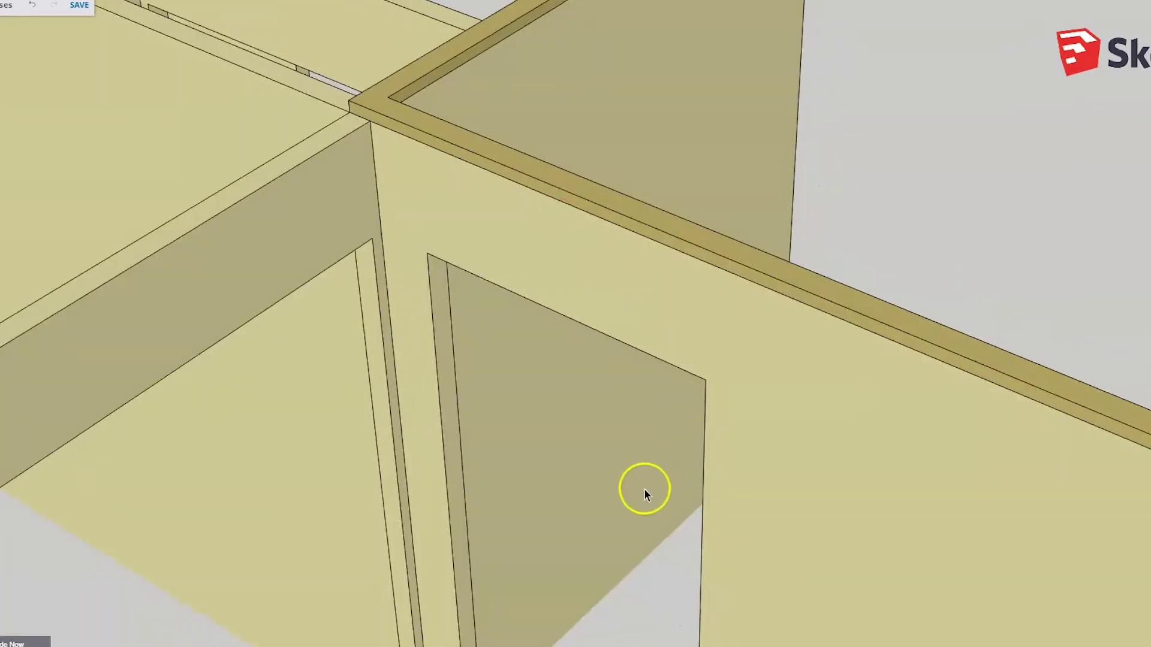
scroll(644, 491, "down", 3)
scroll(444, 290, "up", 1)
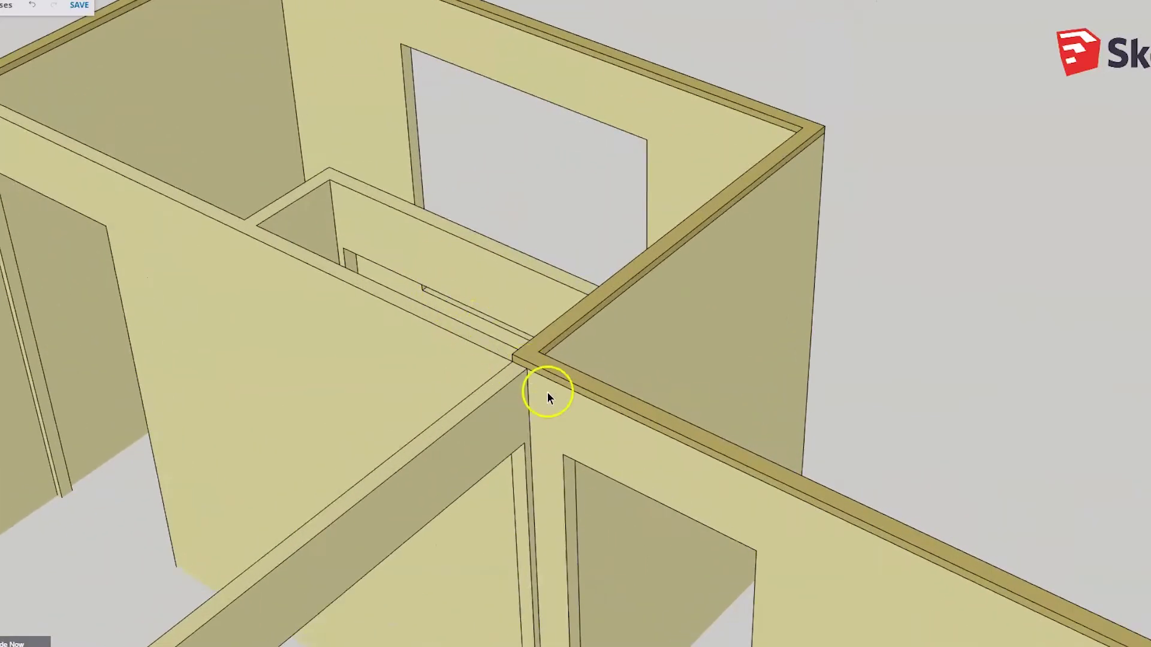
scroll(526, 372, "down", 2)
scroll(480, 308, "up", 3)
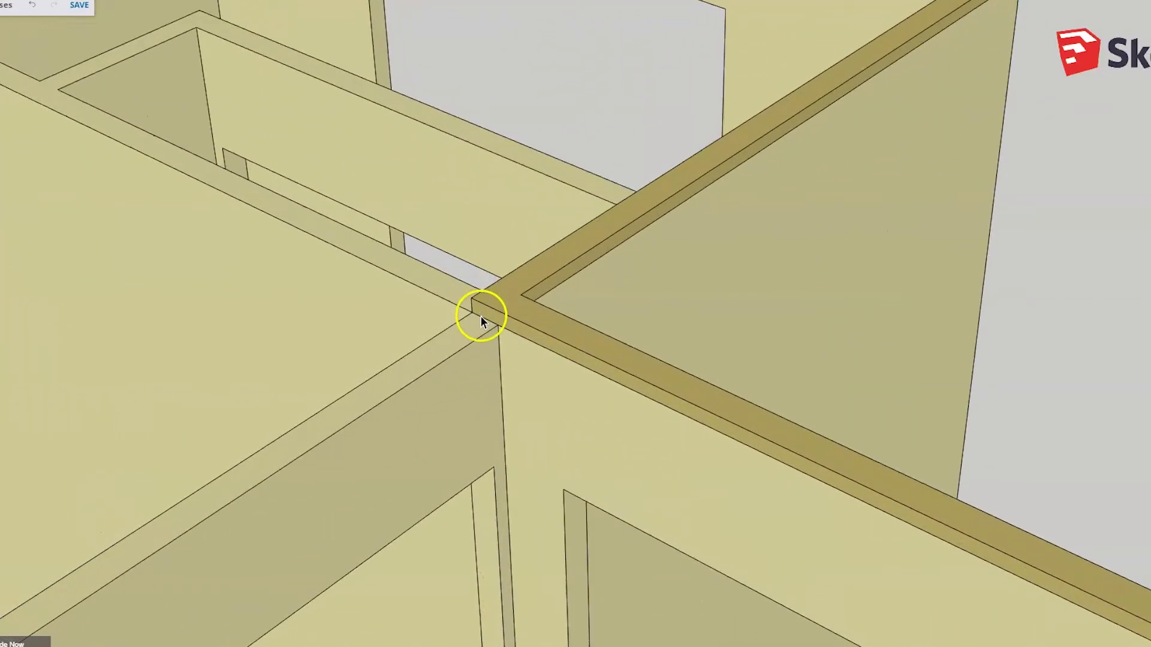
scroll(483, 317, "up", 1)
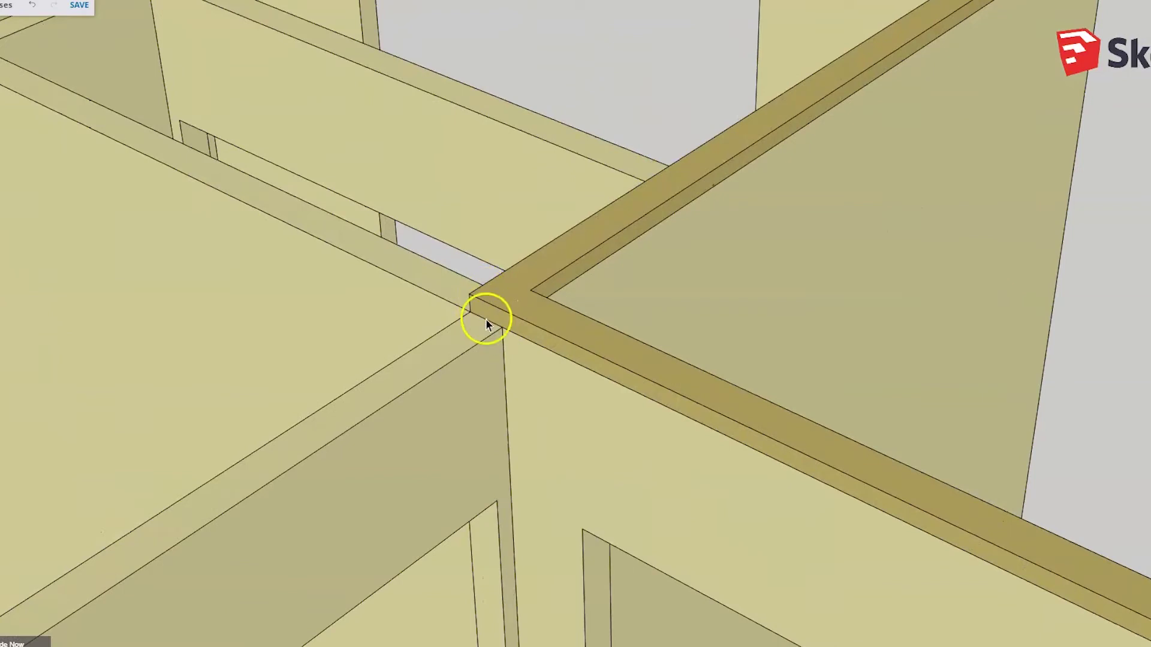
scroll(480, 316, "down", 5)
scroll(531, 398, "down", 3)
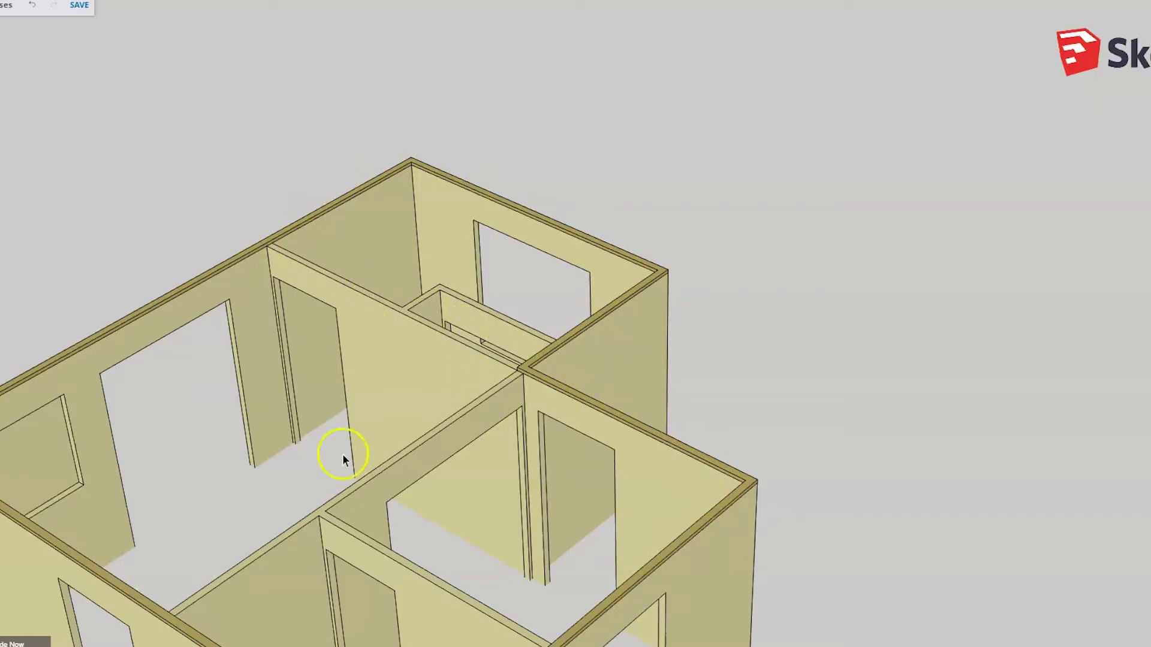
- View the roofless house from a lower angle, then from another side
scroll(684, 354, "down", 2)
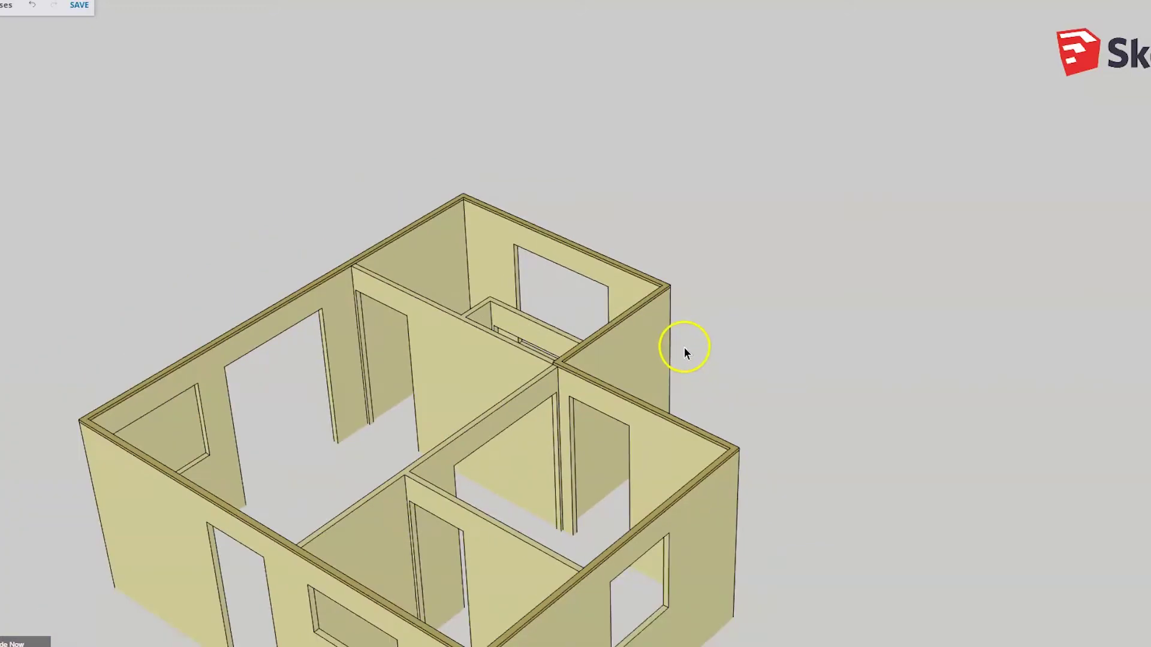
scroll(645, 339, "down", 2)
scroll(511, 602, "up", 5)
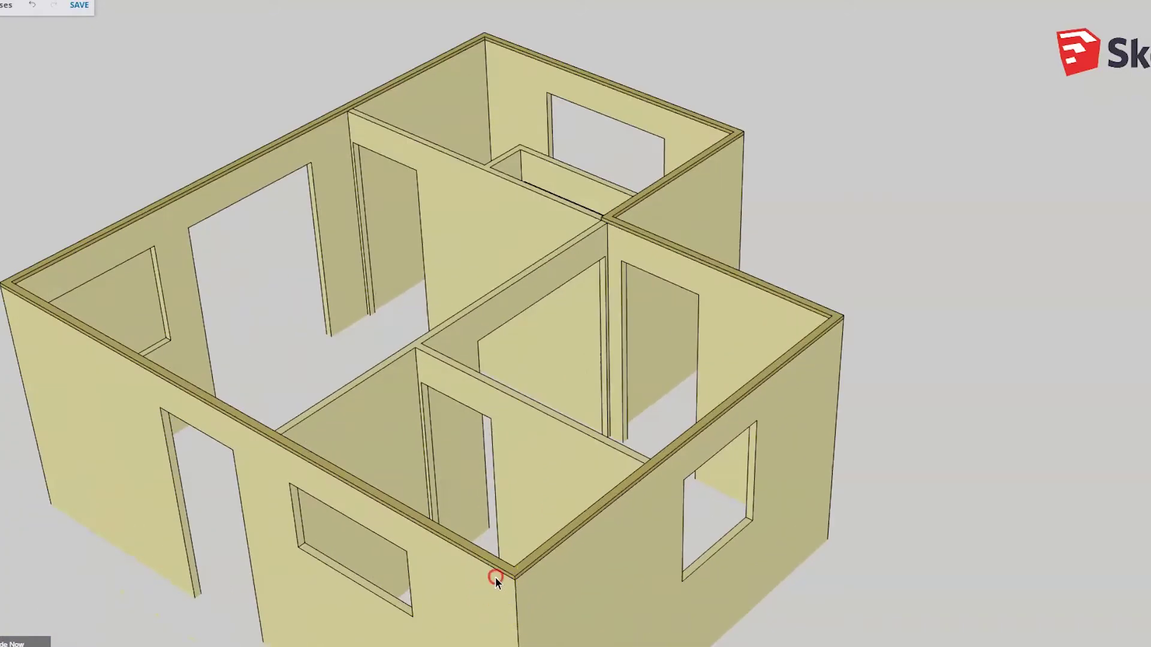
middle_click_drag(496, 577, 473, 342)
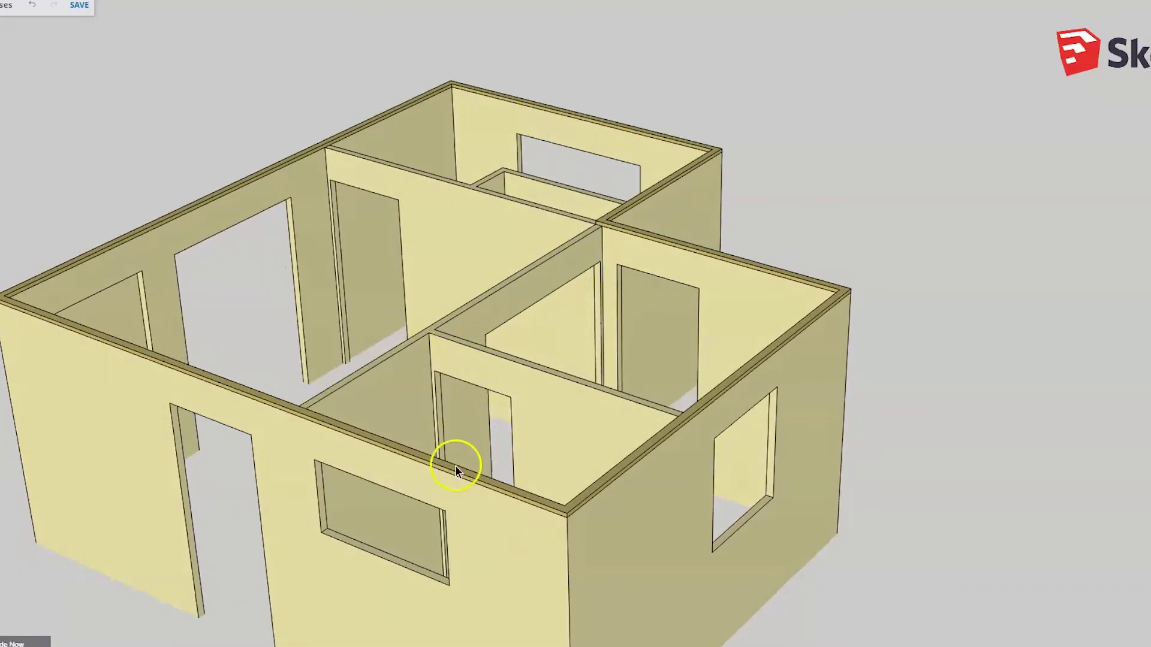
scroll(595, 234, "up", 3)
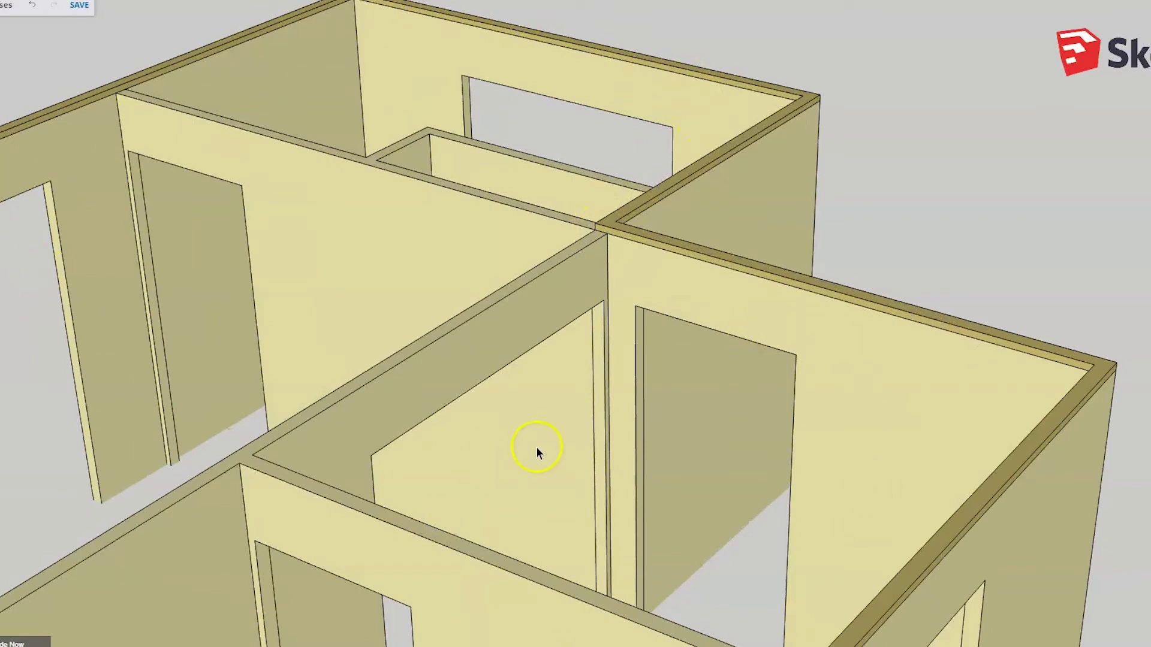
scroll(539, 443, "down", 10)
middle_click_drag(404, 471, 956, 480)
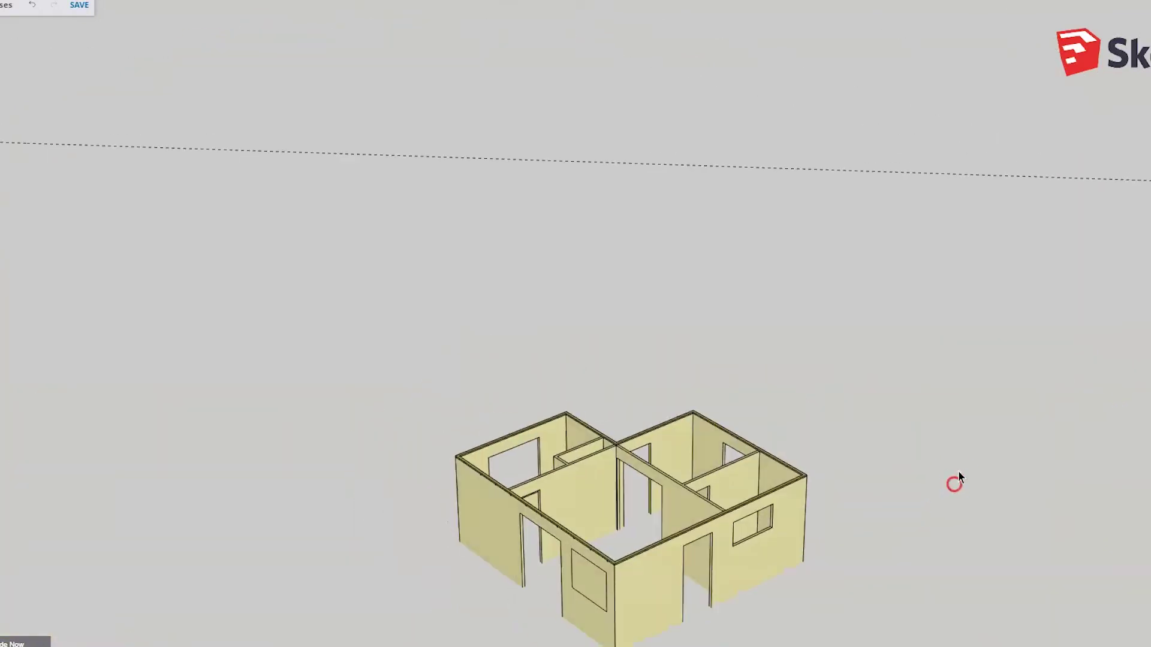
scroll(278, 566, "down", 3)
middle_click_drag(304, 575, 517, 607)
scroll(482, 572, "down", 3)
scroll(687, 643, "up", 1)
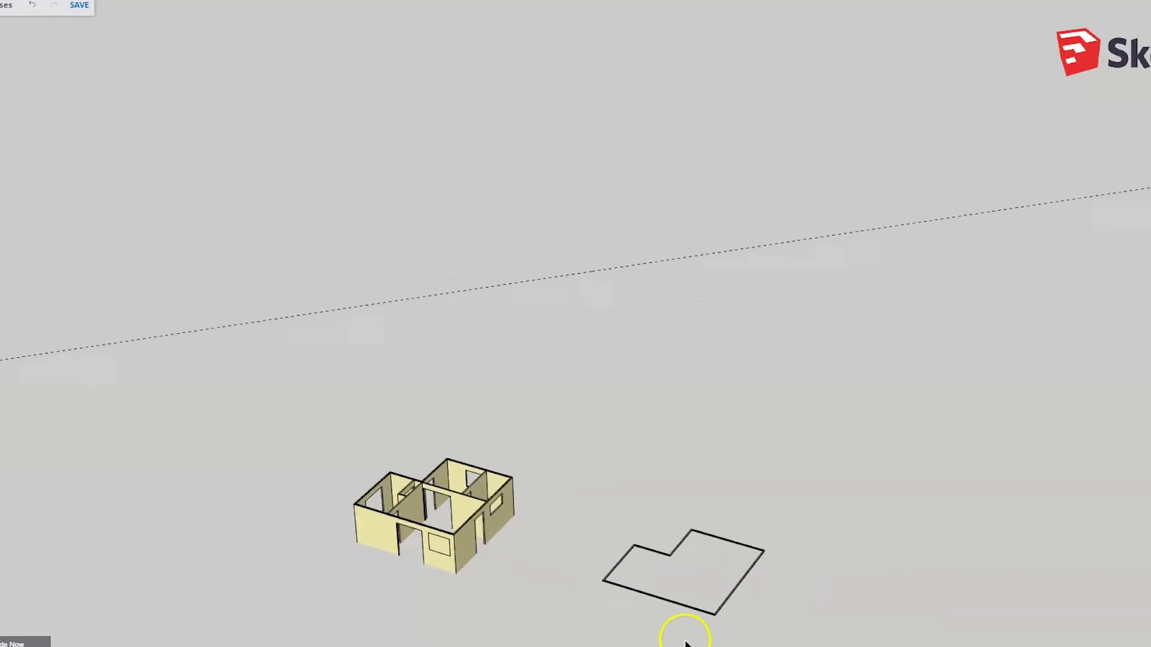
scroll(687, 626, "up", 5)
middle_click_drag(681, 617, 589, 524)
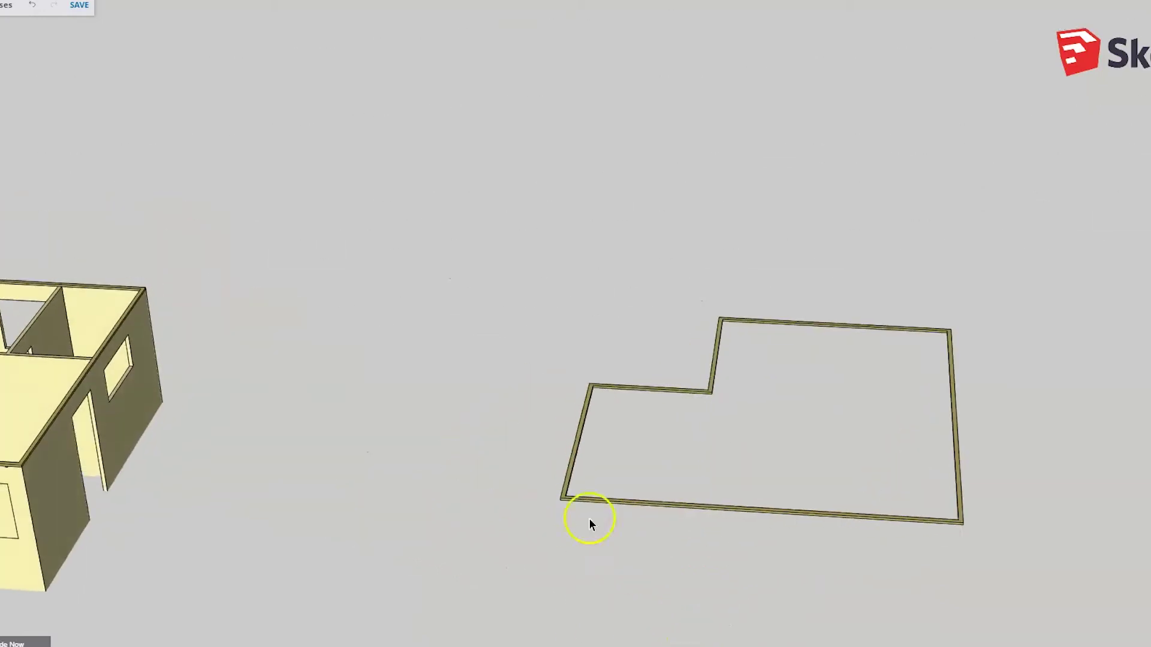
scroll(265, 480, "down", 2)
scroll(687, 569, "up", 1)
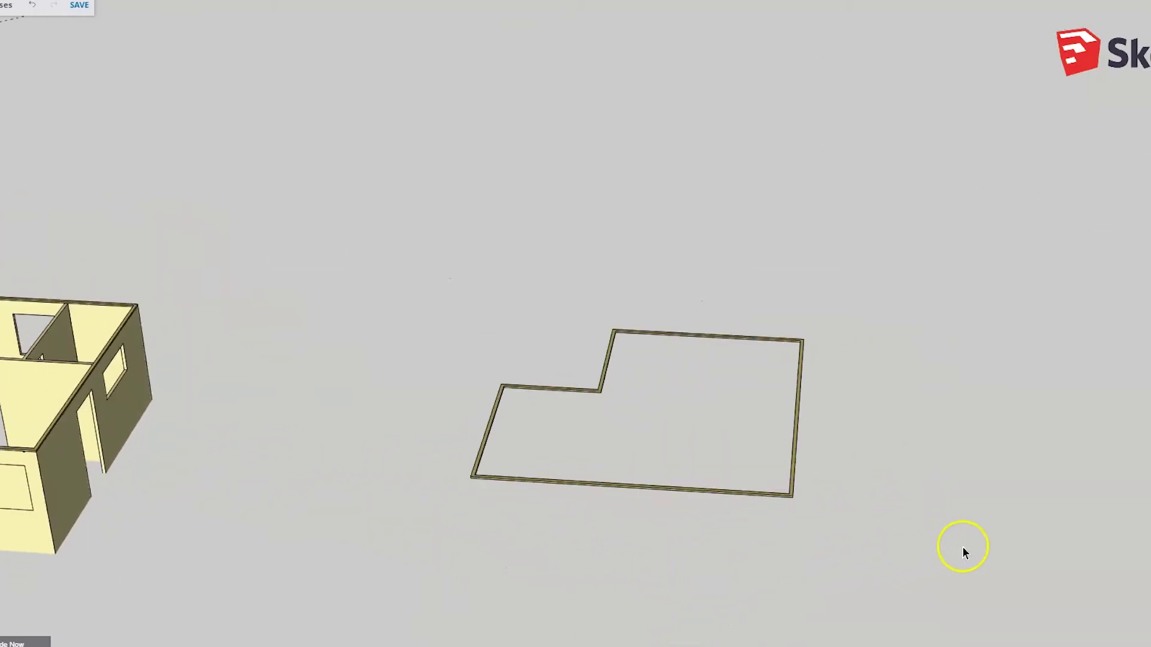
scroll(969, 526, "down", 3)
scroll(969, 526, "up", 2)
scroll(935, 529, "down", 1)
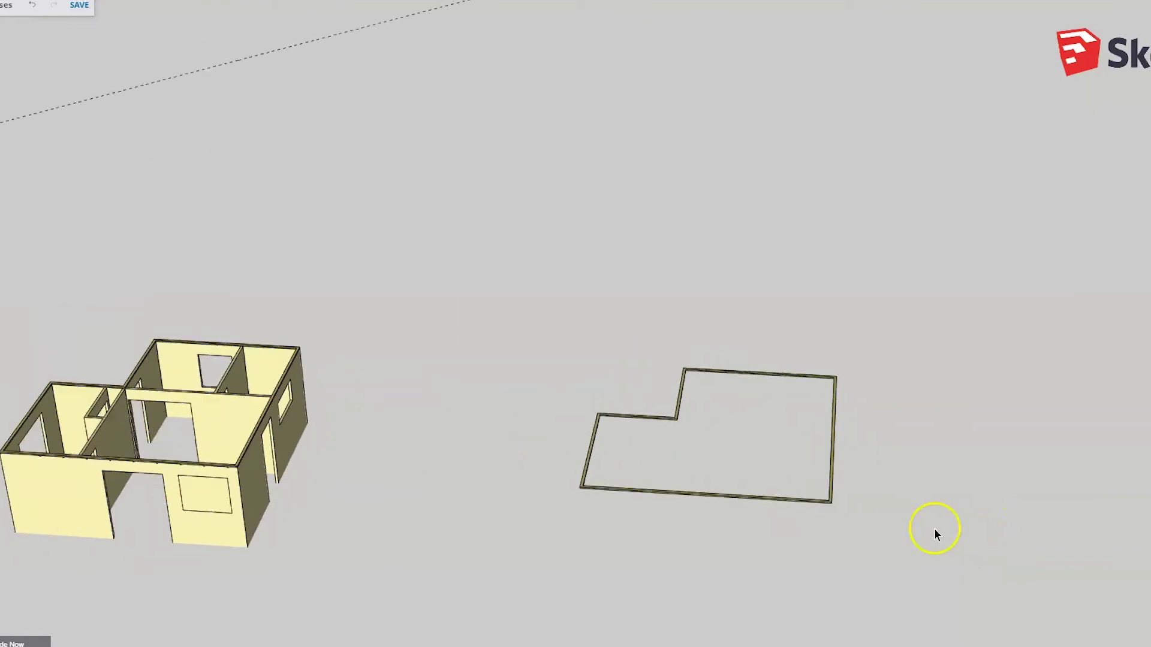
scroll(759, 484, "up", 3)
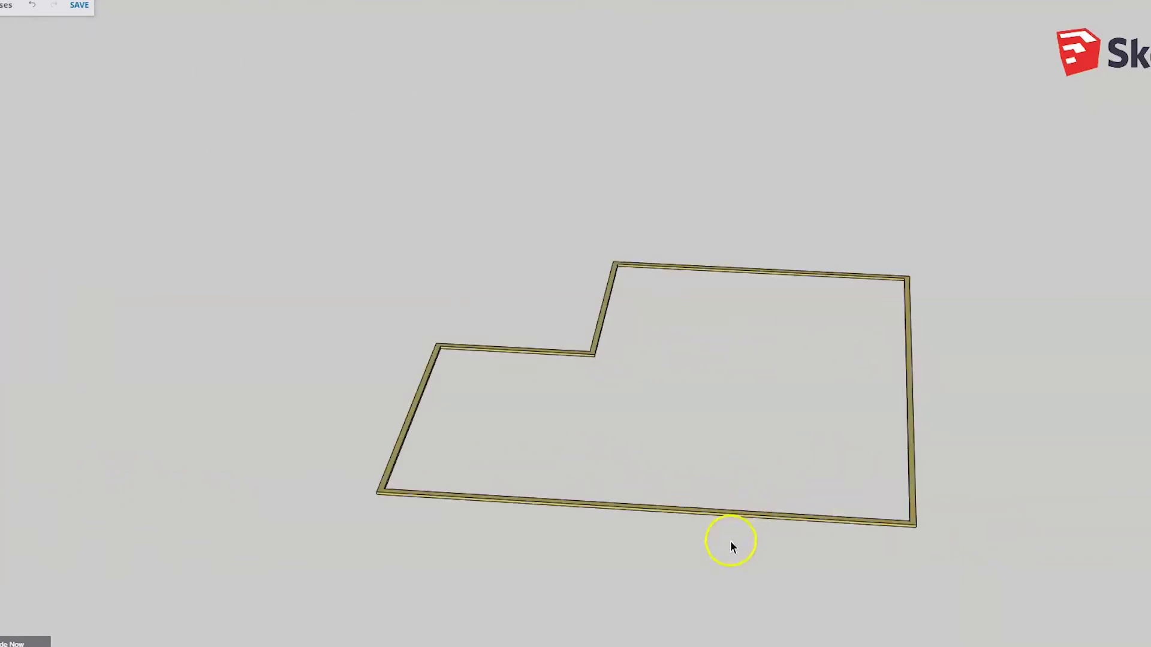
middle_click_drag(730, 541, 755, 516)
scroll(700, 455, "down", 1)
middle_click_drag(700, 455, 694, 481)
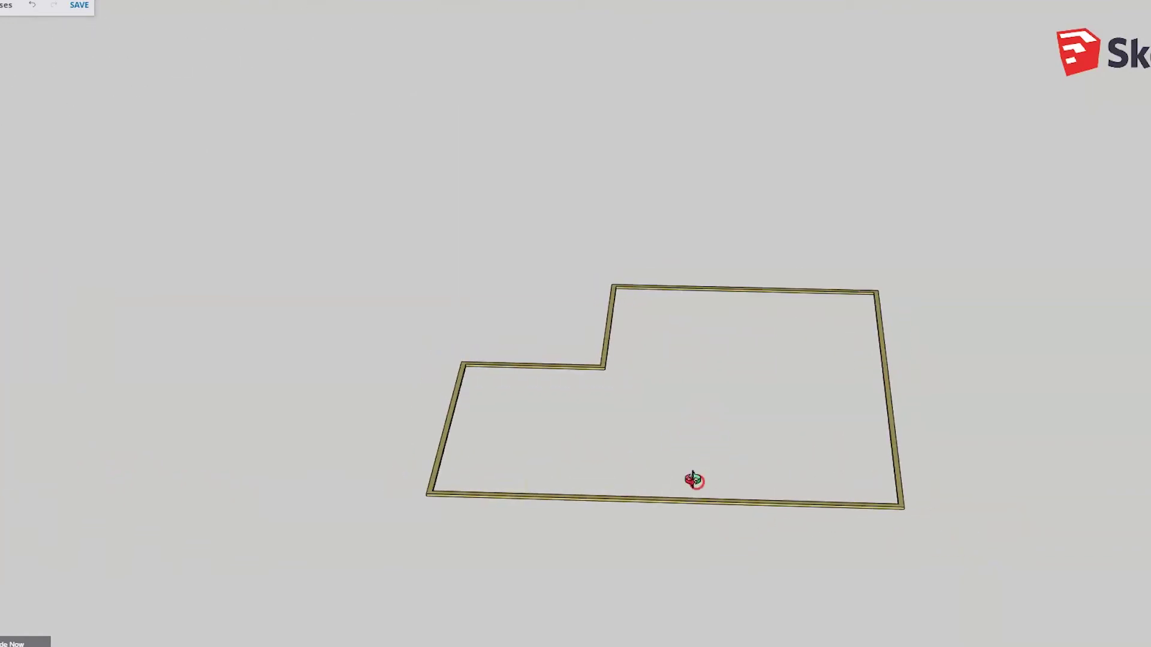
scroll(380, 517, "down", 2)
scroll(520, 519, "up", 2)
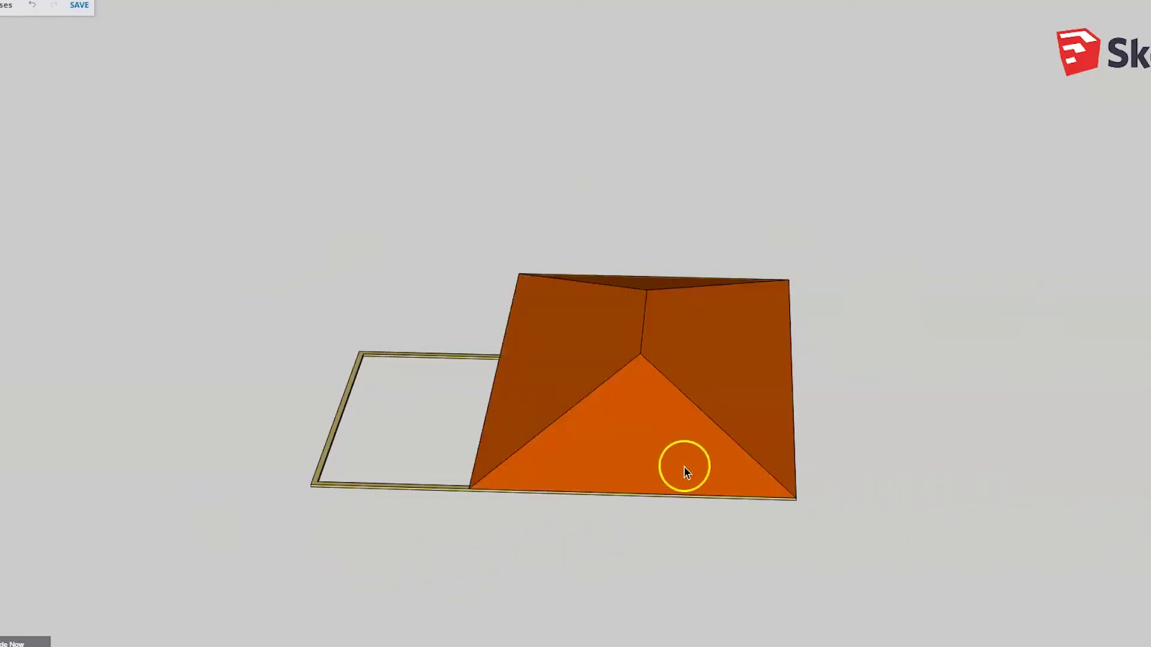
- Orbit around the orange hip roof and lavender roof block from high and low angles
middle_click_drag(568, 452, 907, 560)
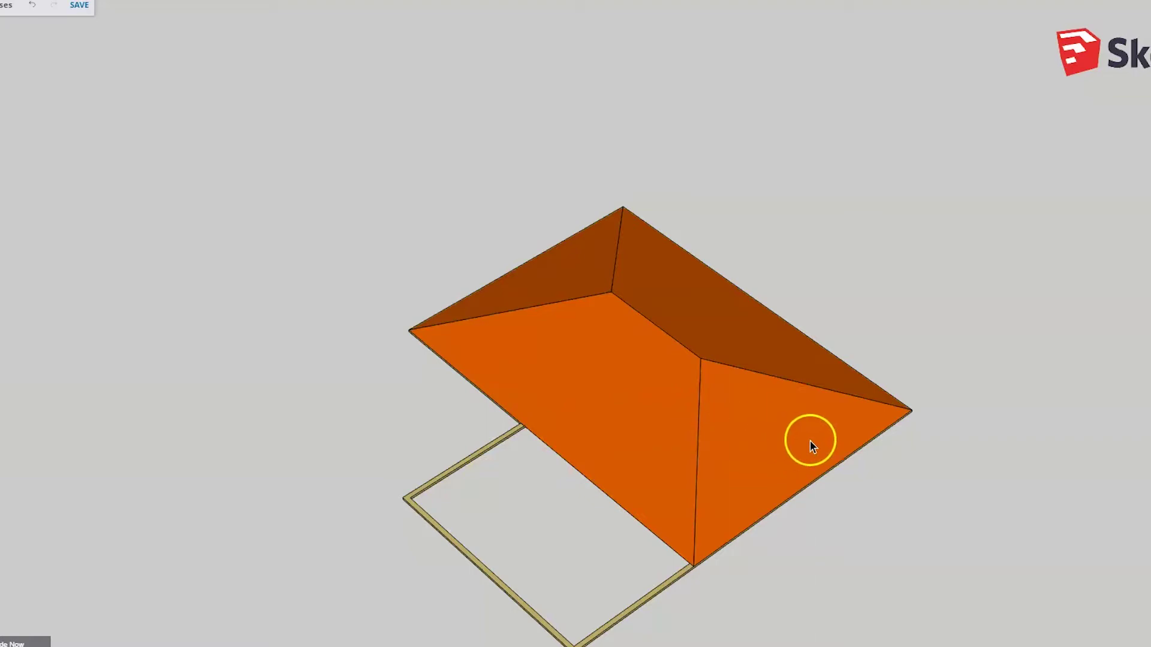
middle_click_drag(811, 442, 481, 416)
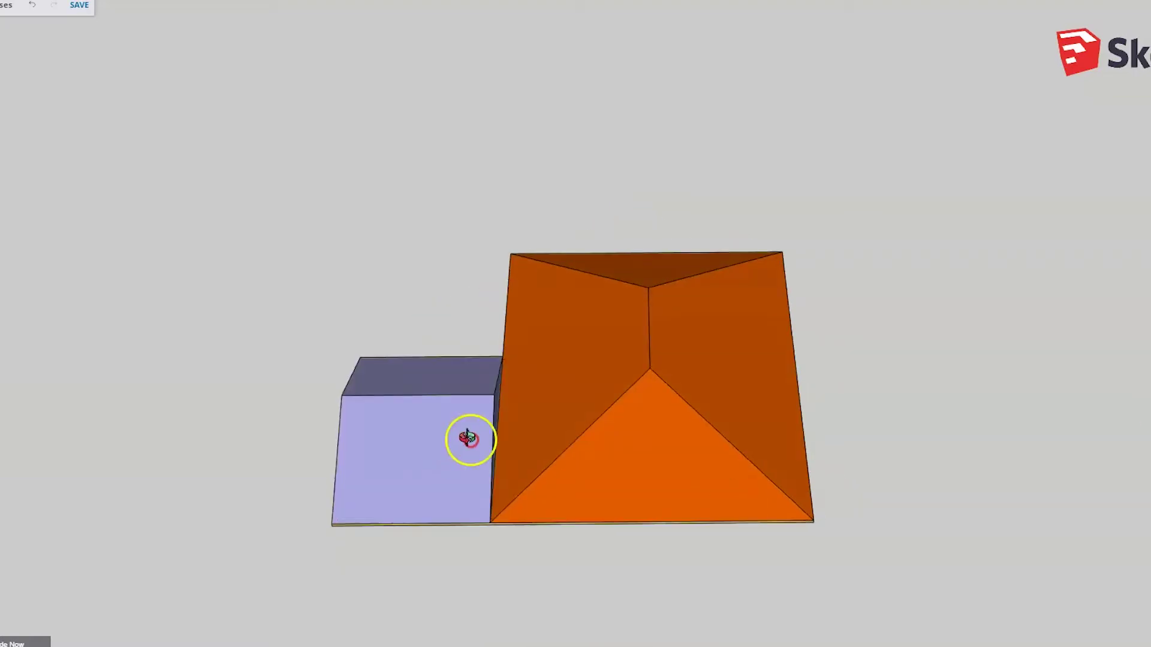
middle_click_drag(467, 437, 601, 398)
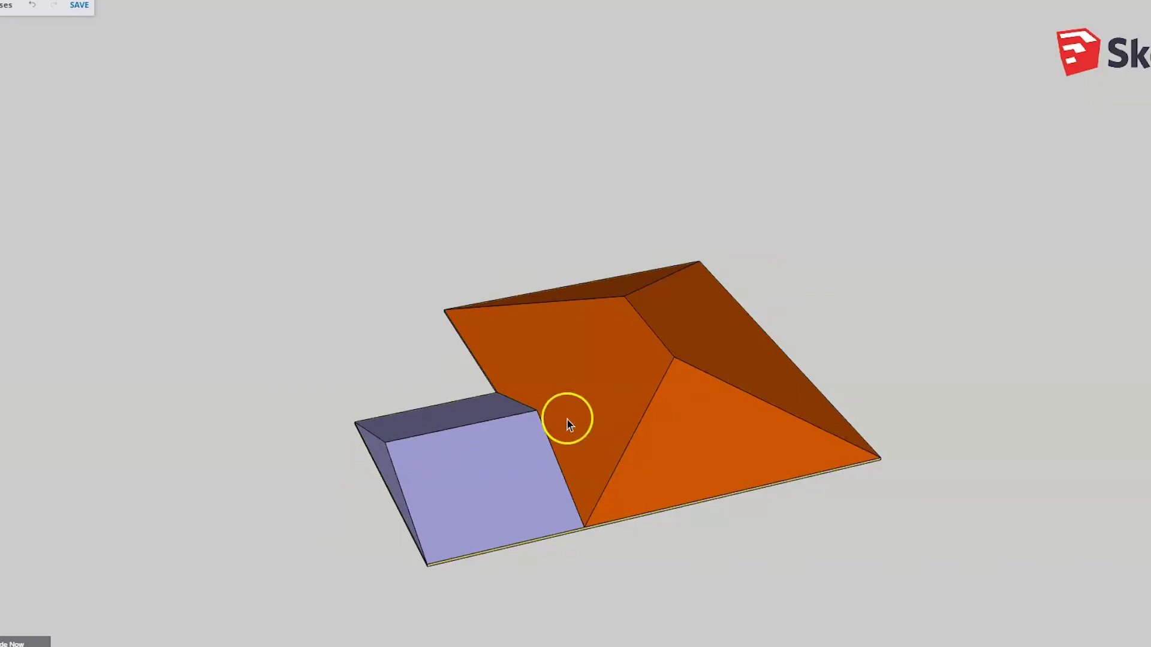
middle_click_drag(452, 470, 329, 491)
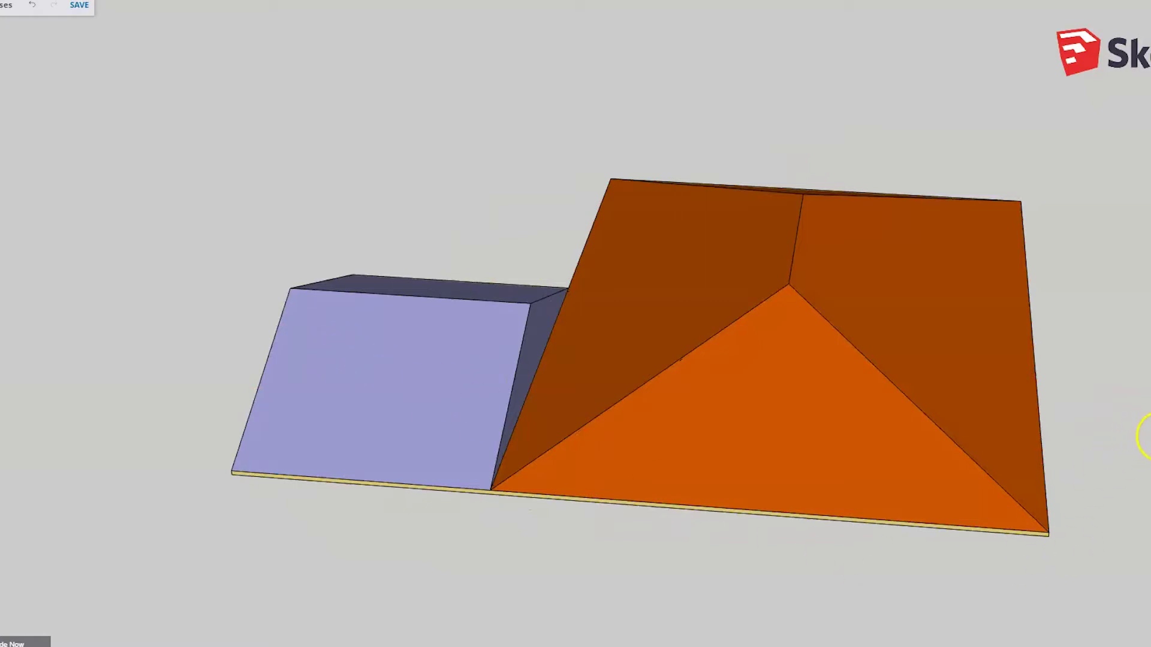
- Show the pink infill between the block and hip roof, then undo the orange hip roof
left_click(1150, 438)
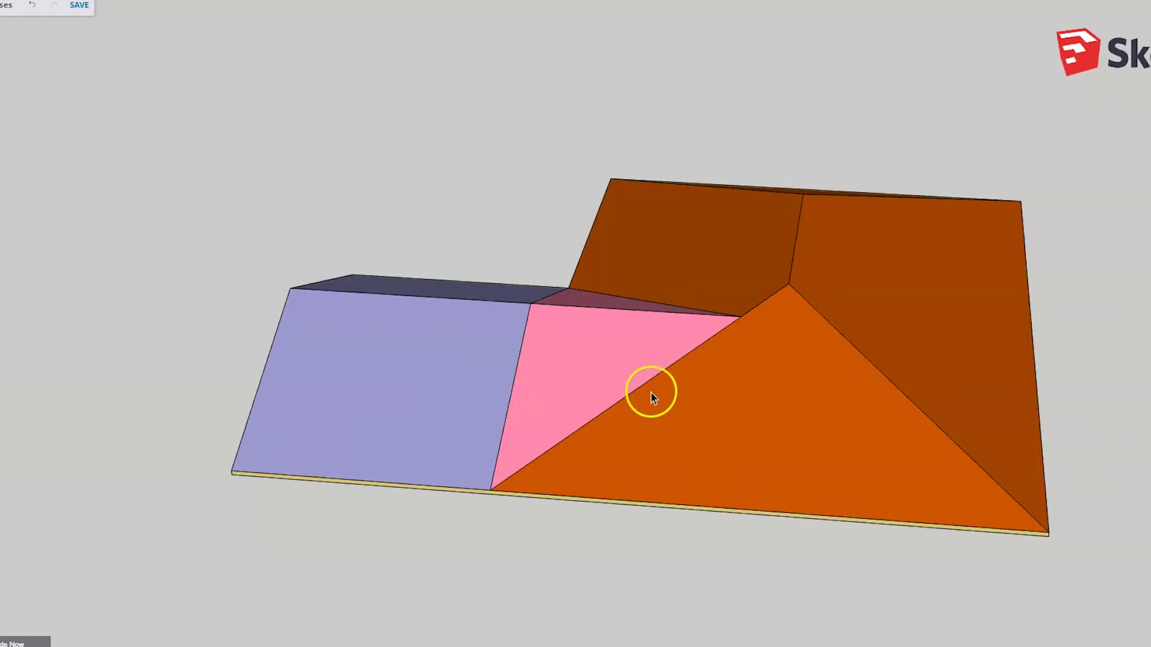
middle_click_drag(652, 393, 562, 448)
scroll(170, 415, "down", 2)
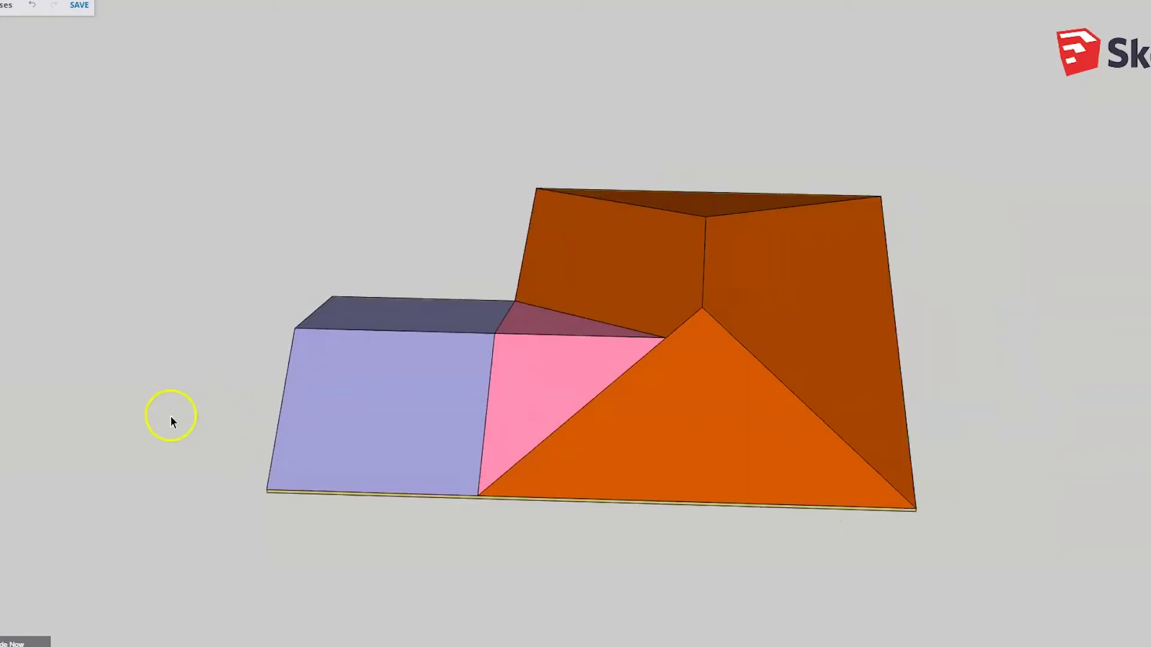
scroll(524, 446, "up", 1)
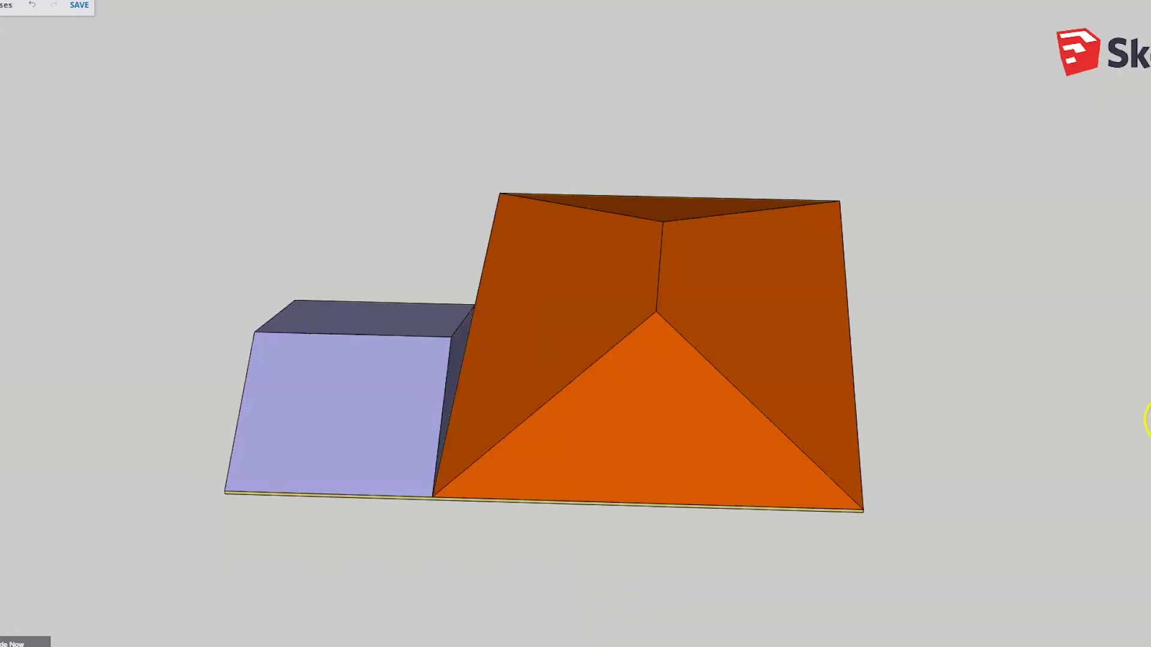
key("ctrl+z")
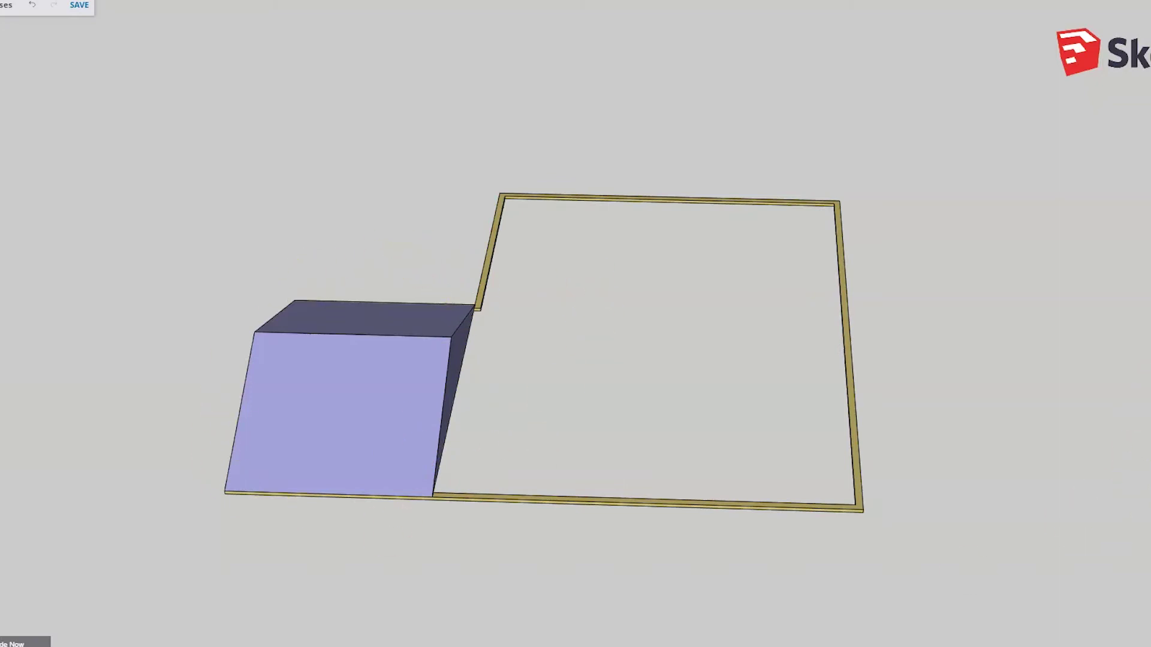
- Undo the lavender roof block and restore the orange hip roof over the outline
key("ctrl+z")
middle_click_drag(412, 445, 847, 421)
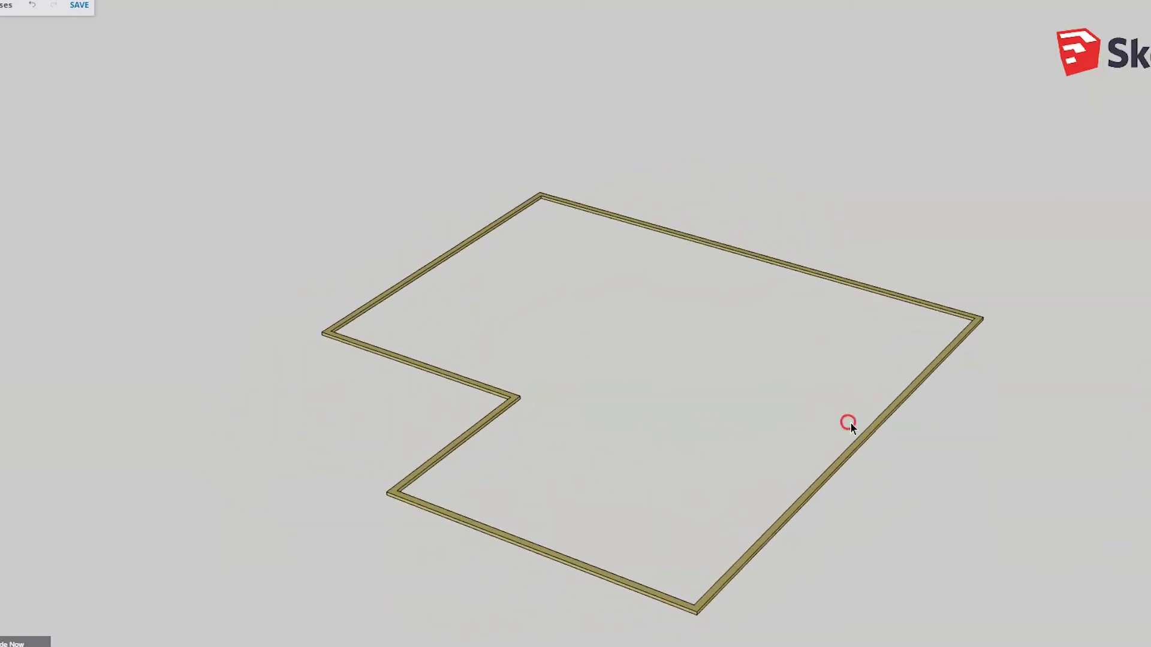
left_click(1150, 372)
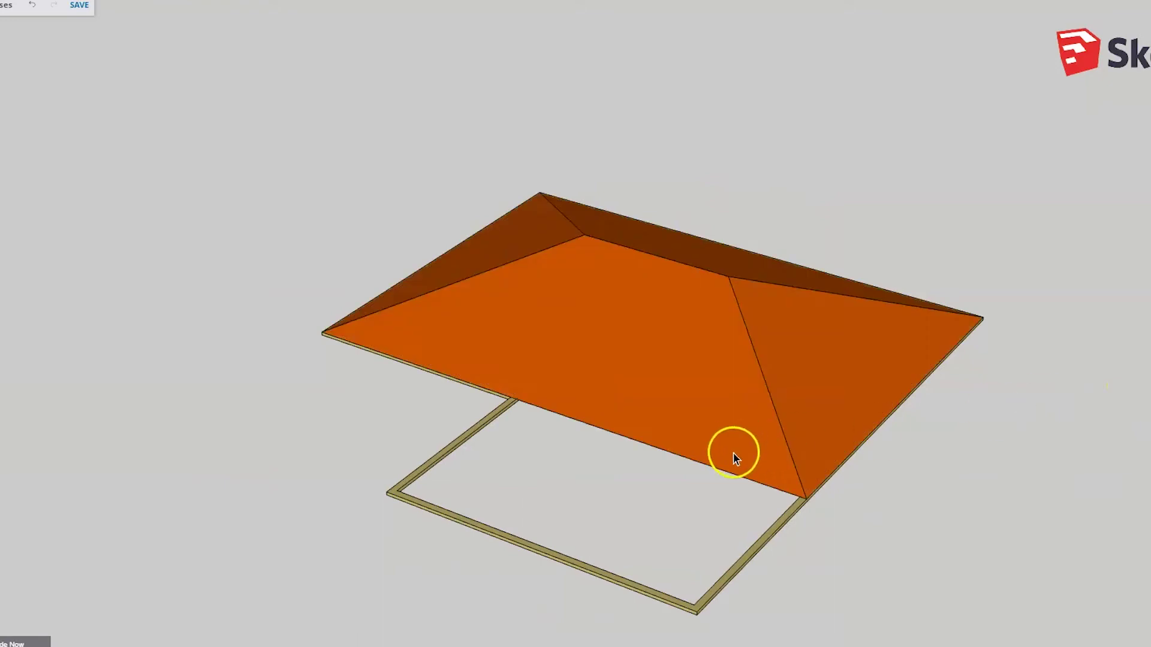
scroll(732, 454, "up", 4)
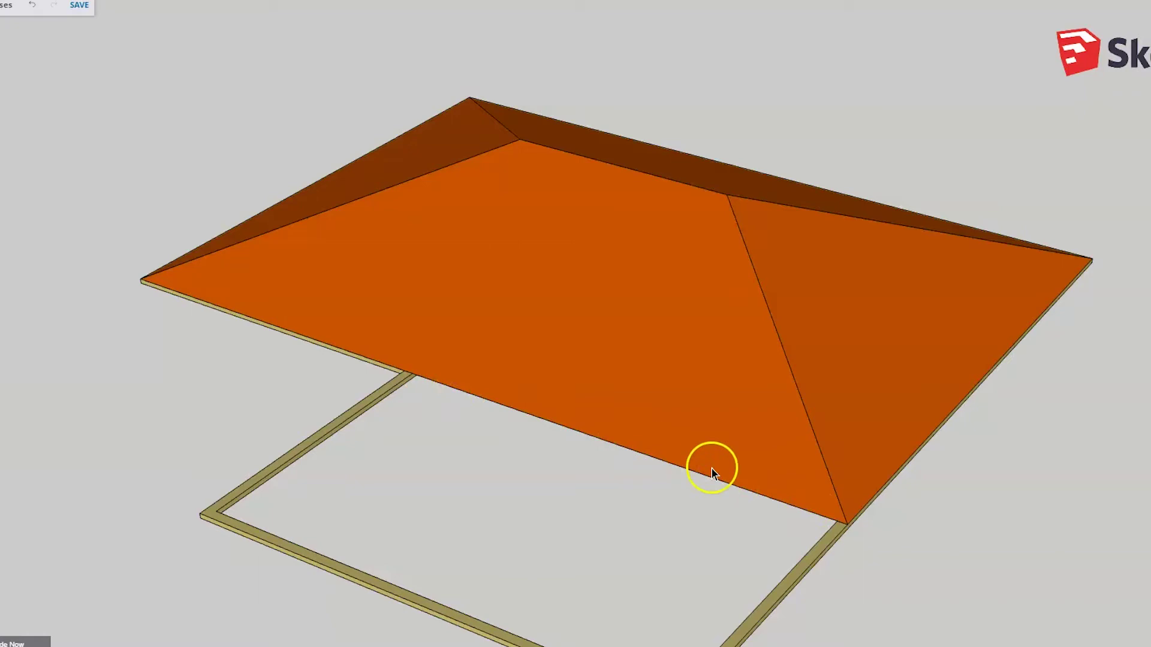
- Inspect the hip roof from another angle, then hide it and zoom out
mouse_move(981, 376)
middle_mouse_down()
mouse_move(627, 457)
mouse_move(370, 483)
mouse_move(552, 444)
middle_mouse_up()
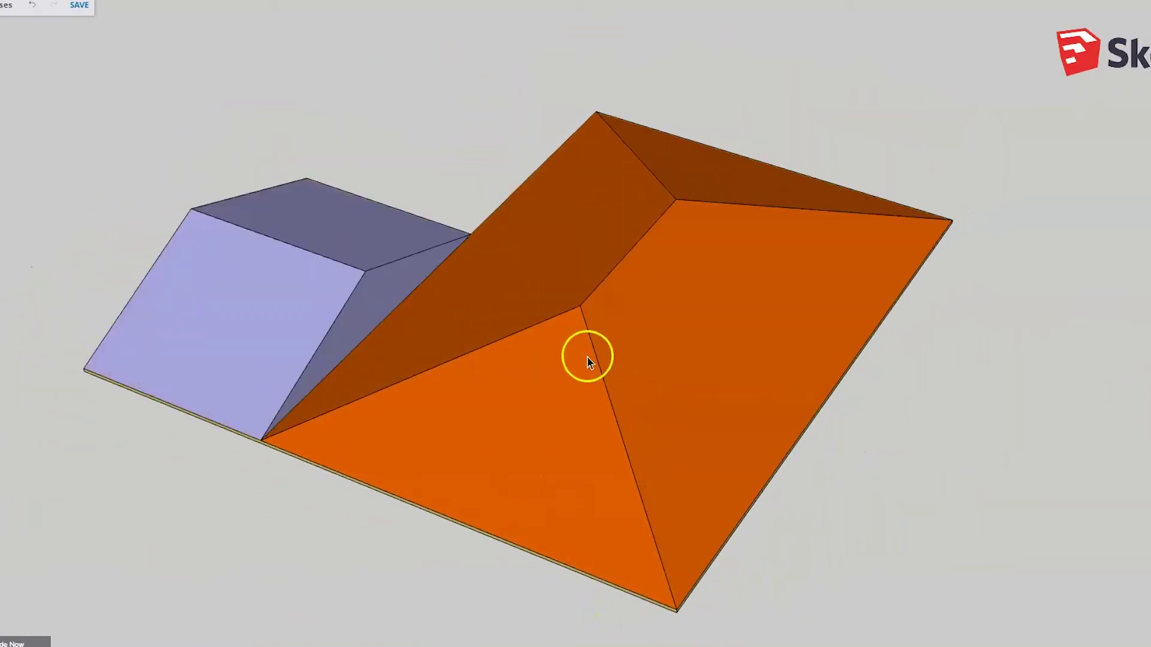
scroll(395, 314, "up", 2)
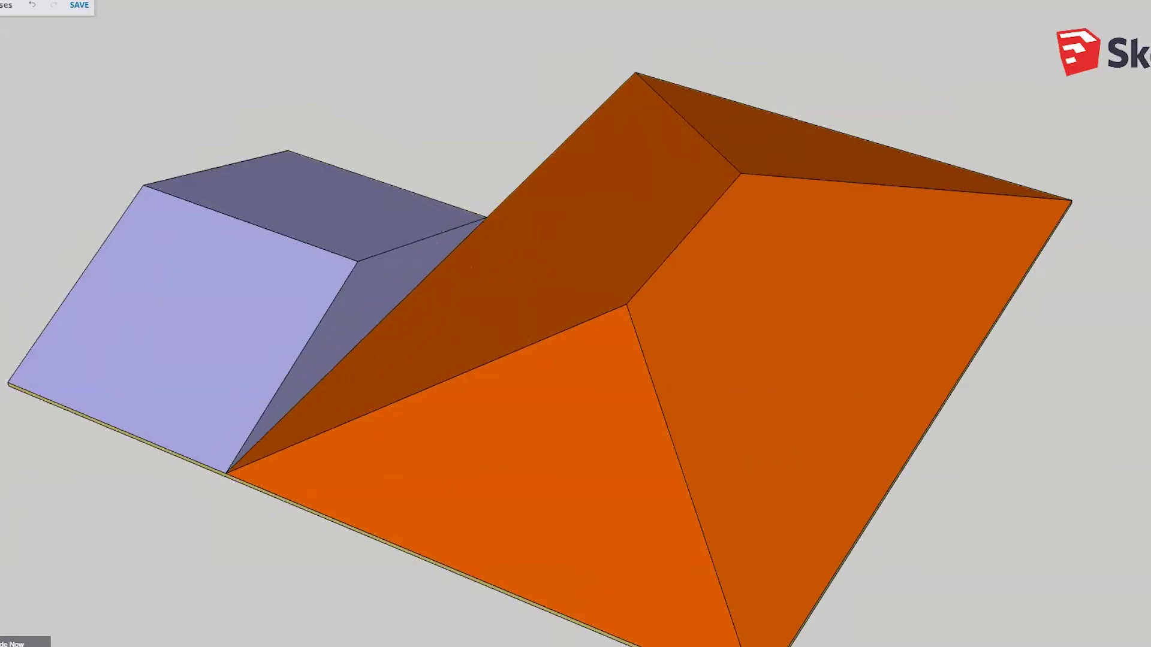
left_click(1150, 377)
scroll(1015, 413, "down", 1)
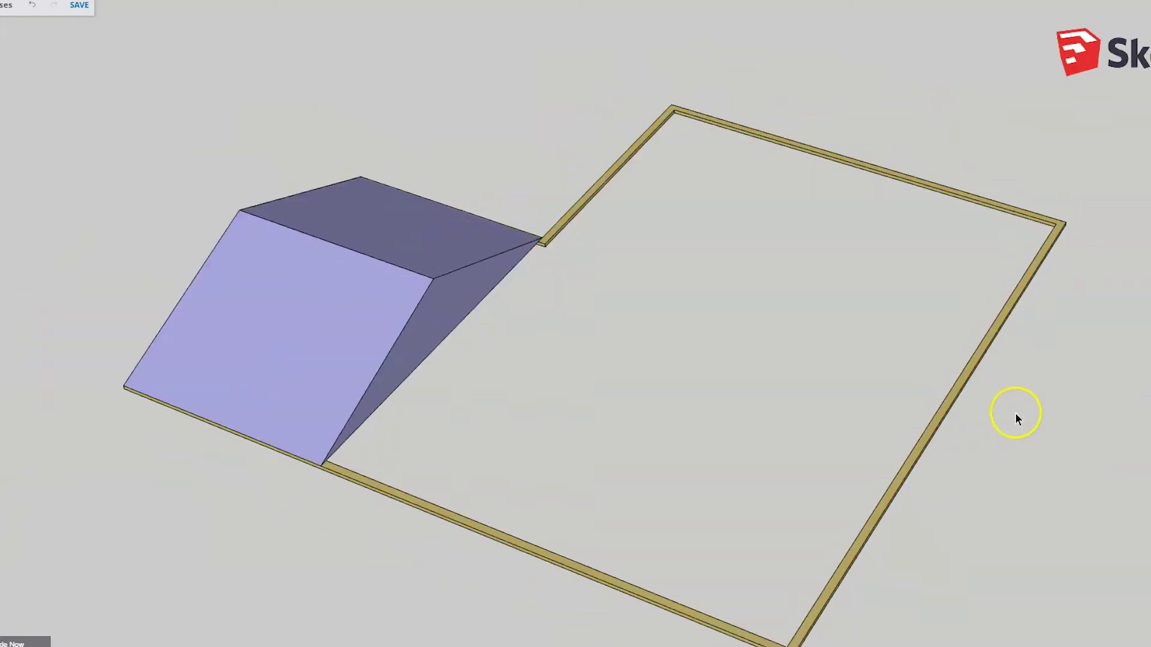
scroll(1016, 419, "down", 2)
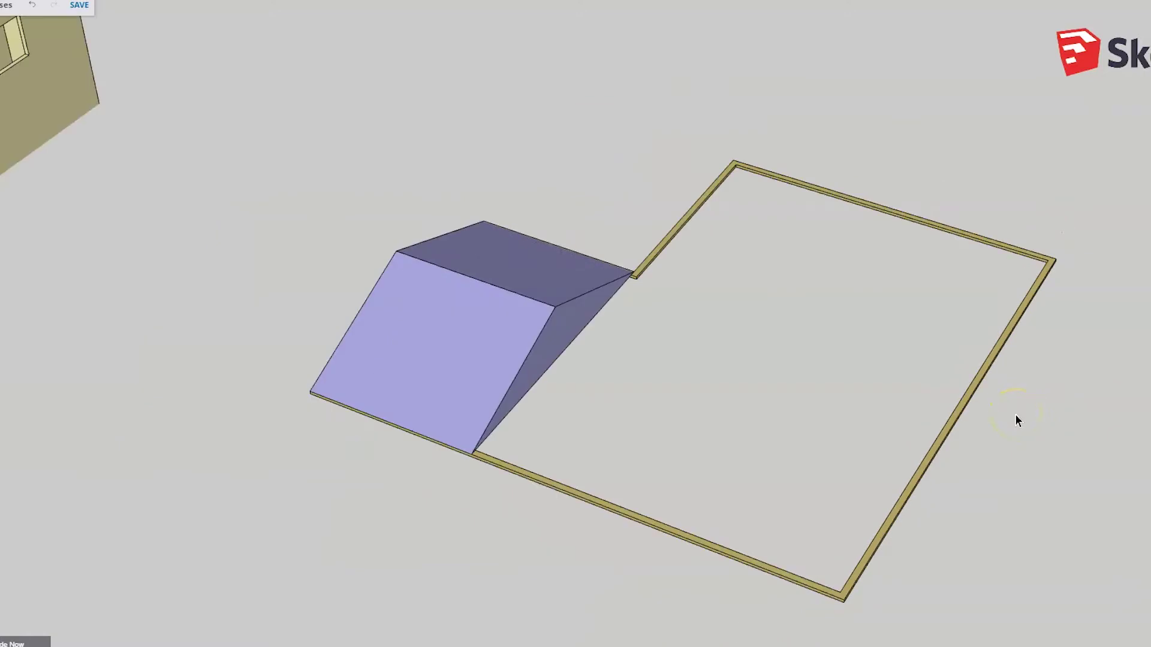
scroll(990, 447, "down", 3)
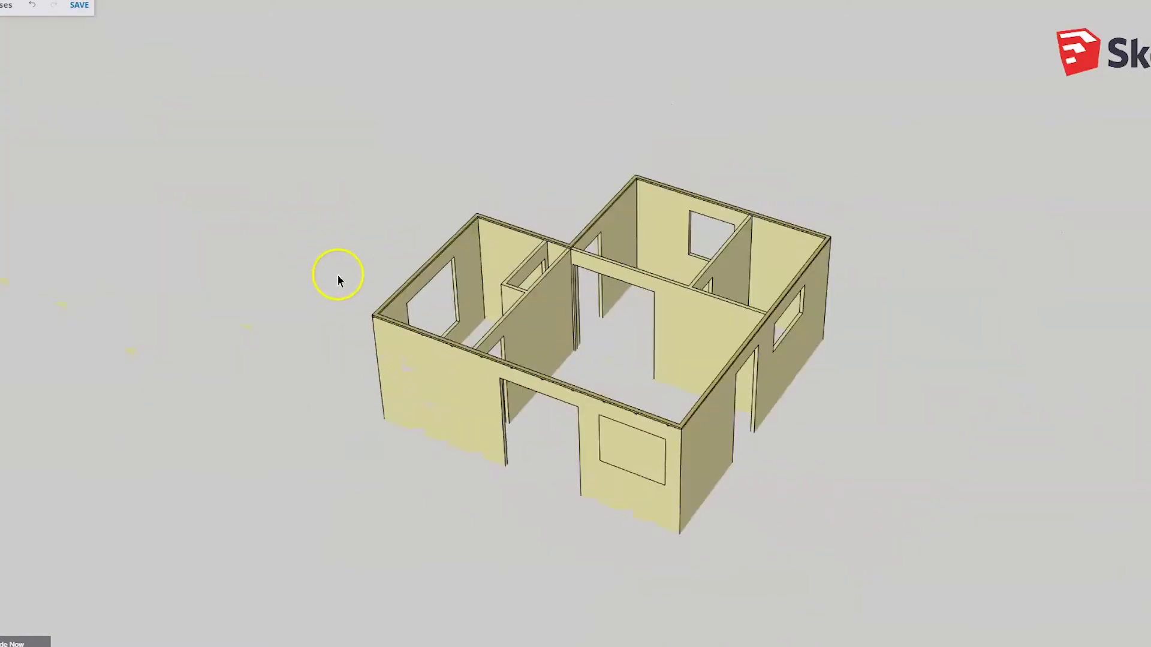
- Orbit and zoom around the walled house to inspect the three purple trusses on the left room
scroll(337, 276, "up", 3)
middle_click_drag(344, 281, 686, 285)
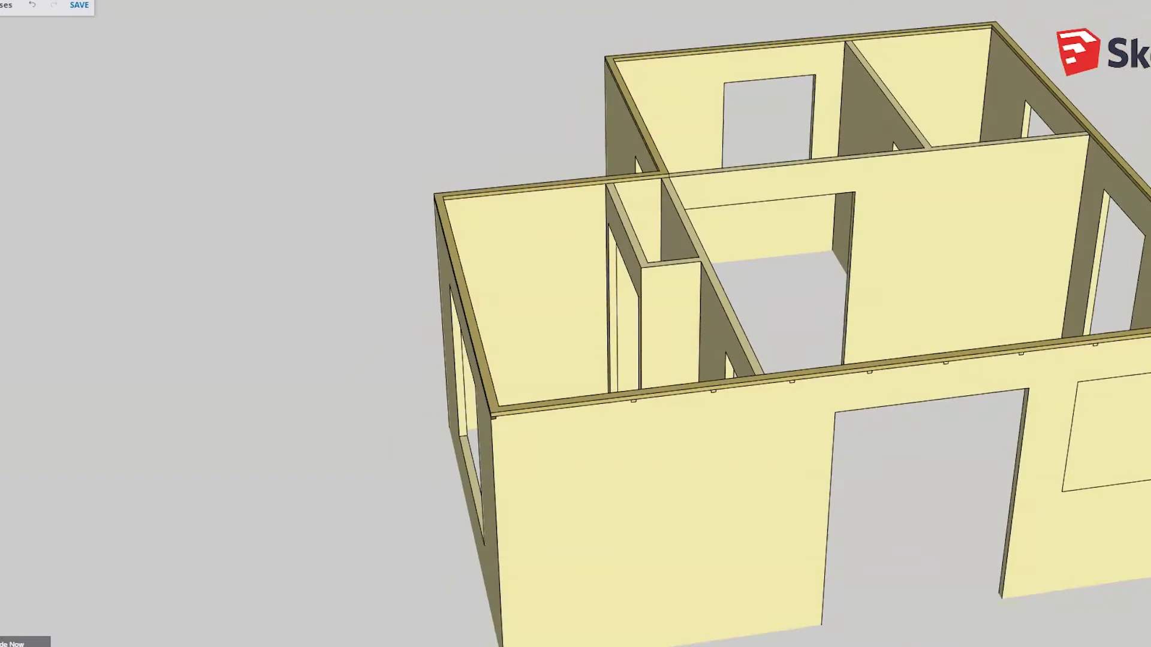
scroll(540, 360, "down", 1)
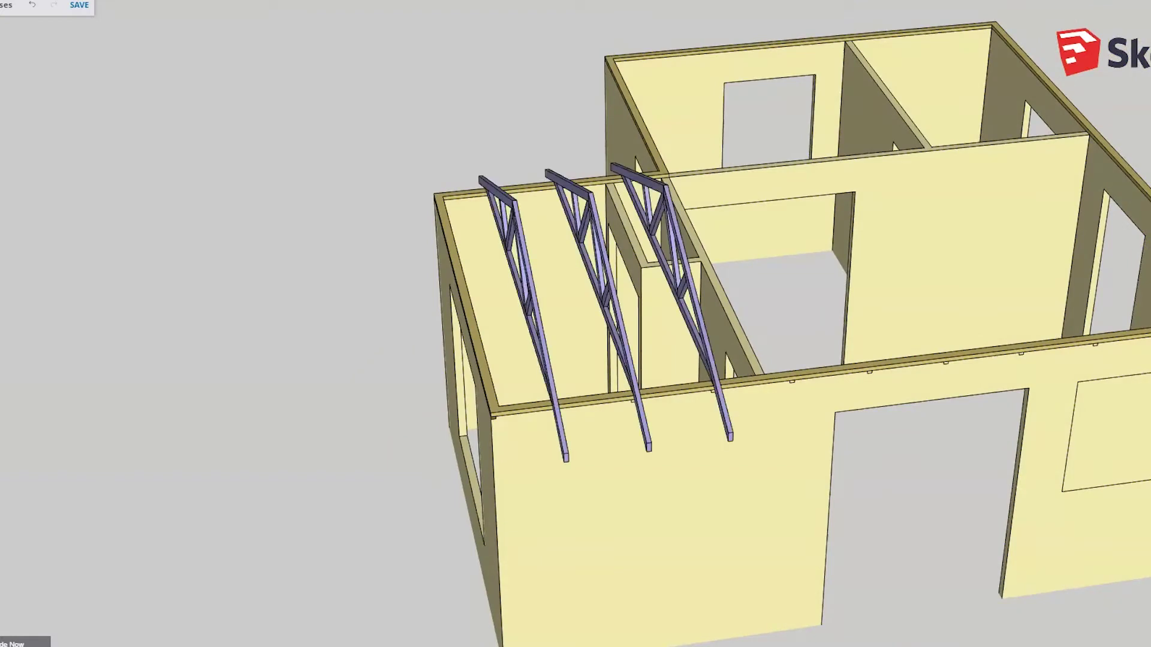
middle_click_drag(540, 359, 693, 360)
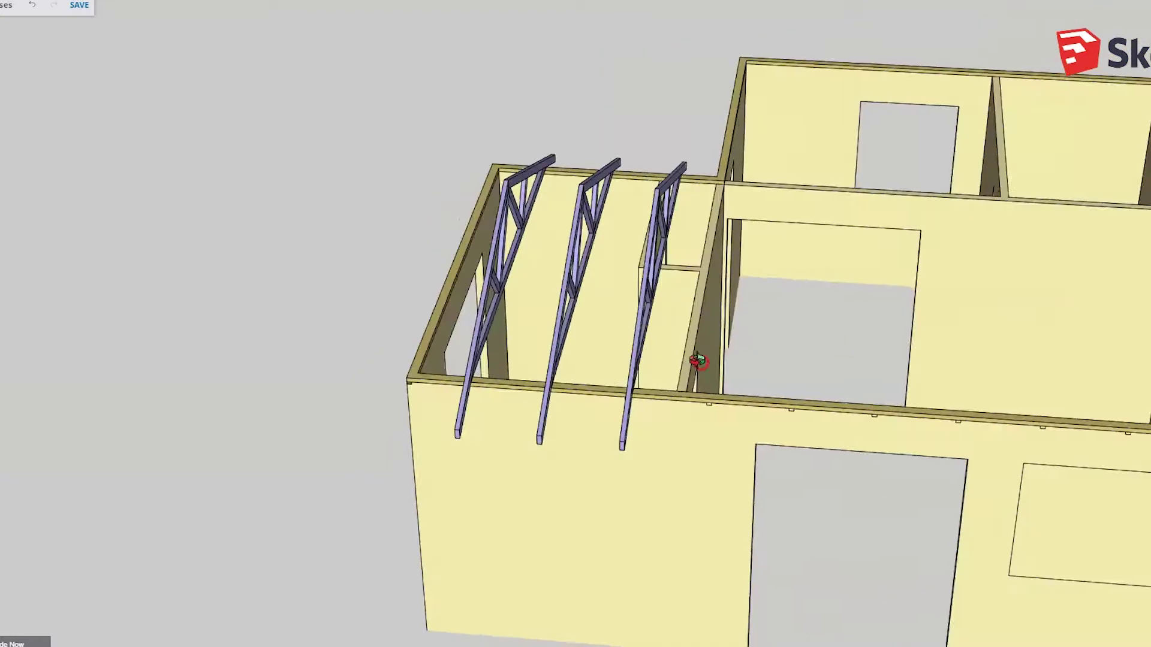
scroll(447, 382, "up", 3)
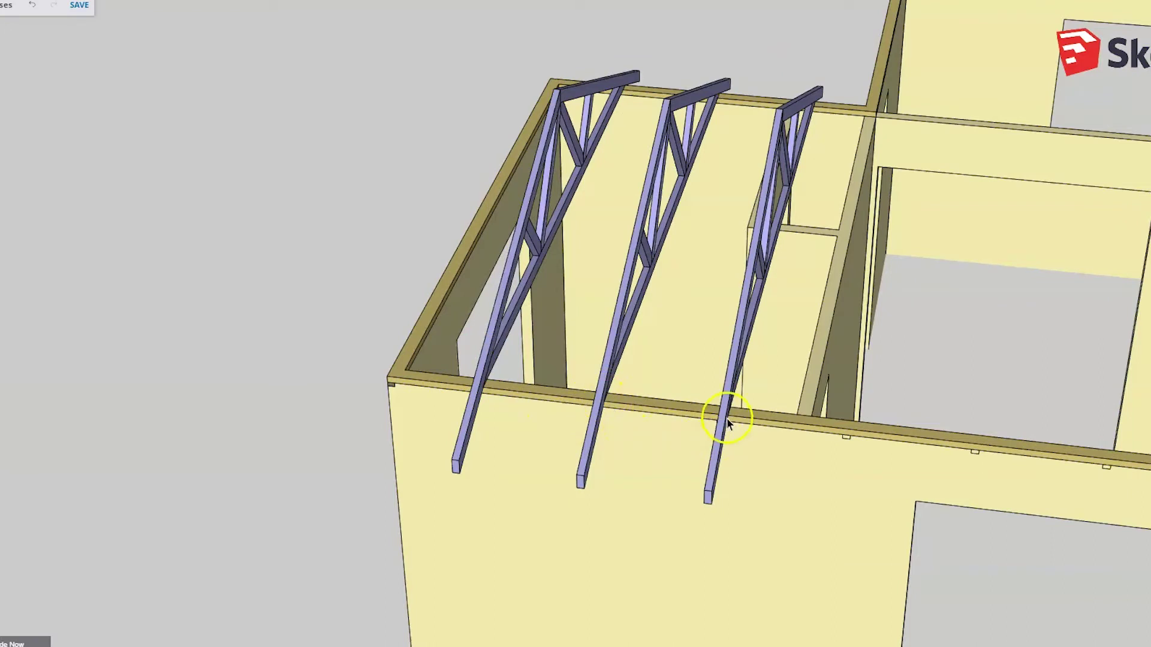
middle_click_drag(725, 403, 315, 380)
scroll(572, 393, "up", 3)
middle_click_drag(556, 400, 318, 352)
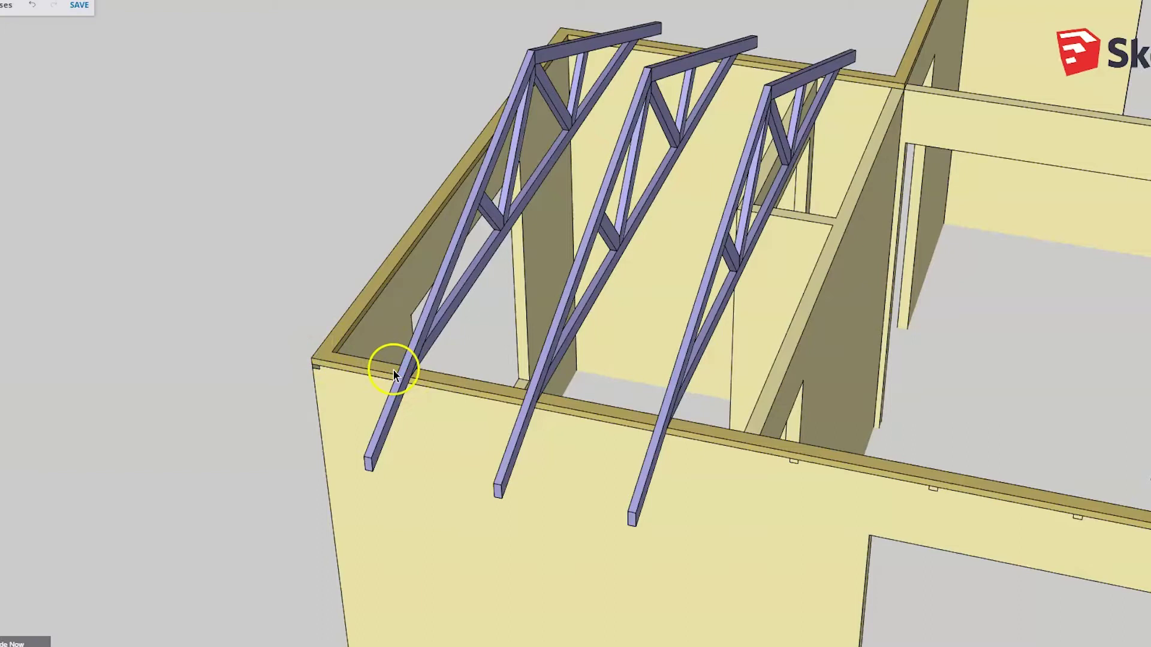
middle_click_drag(393, 372, 458, 442)
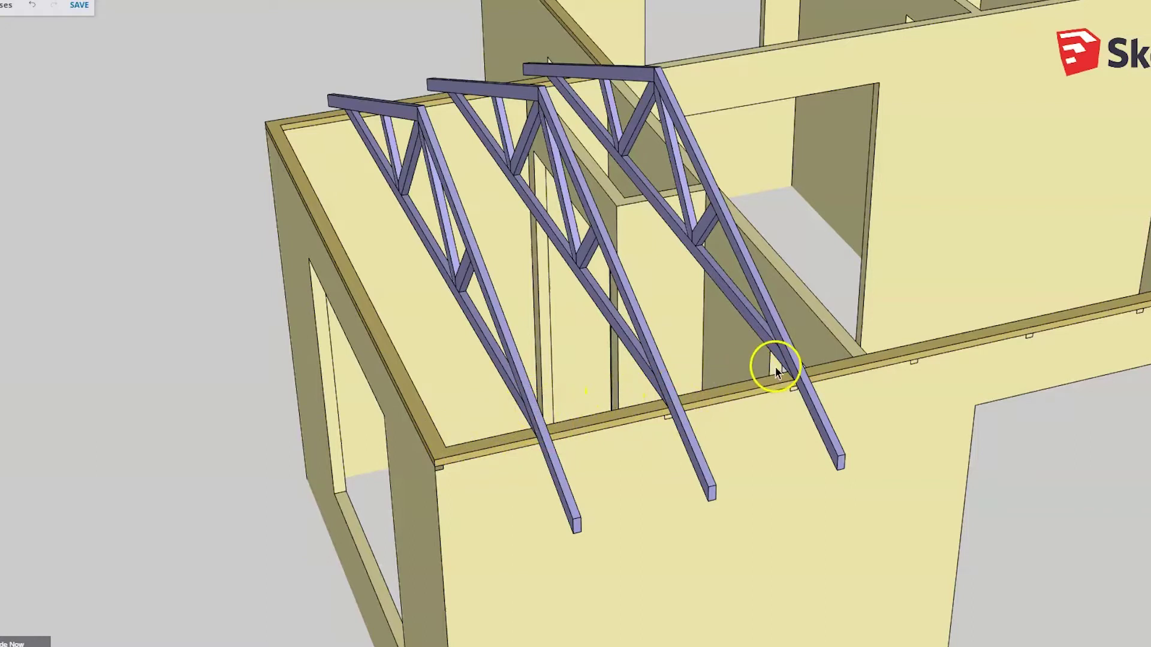
scroll(775, 371, "down", 3)
middle_click_drag(758, 367, 321, 380)
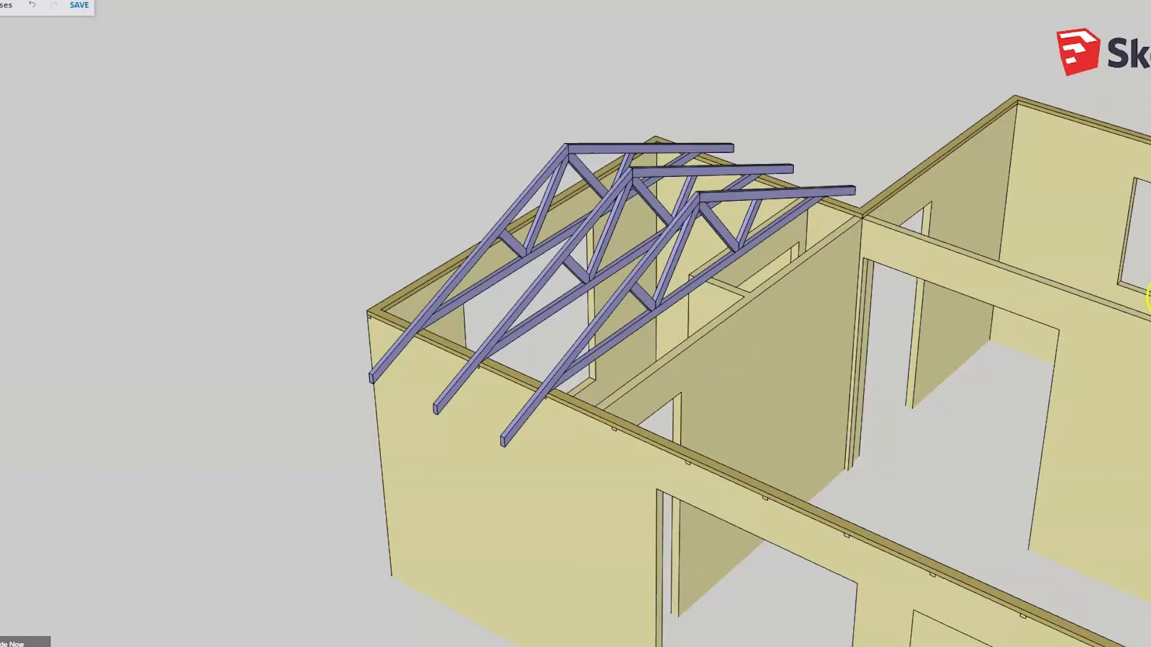
left_click(1129, 303)
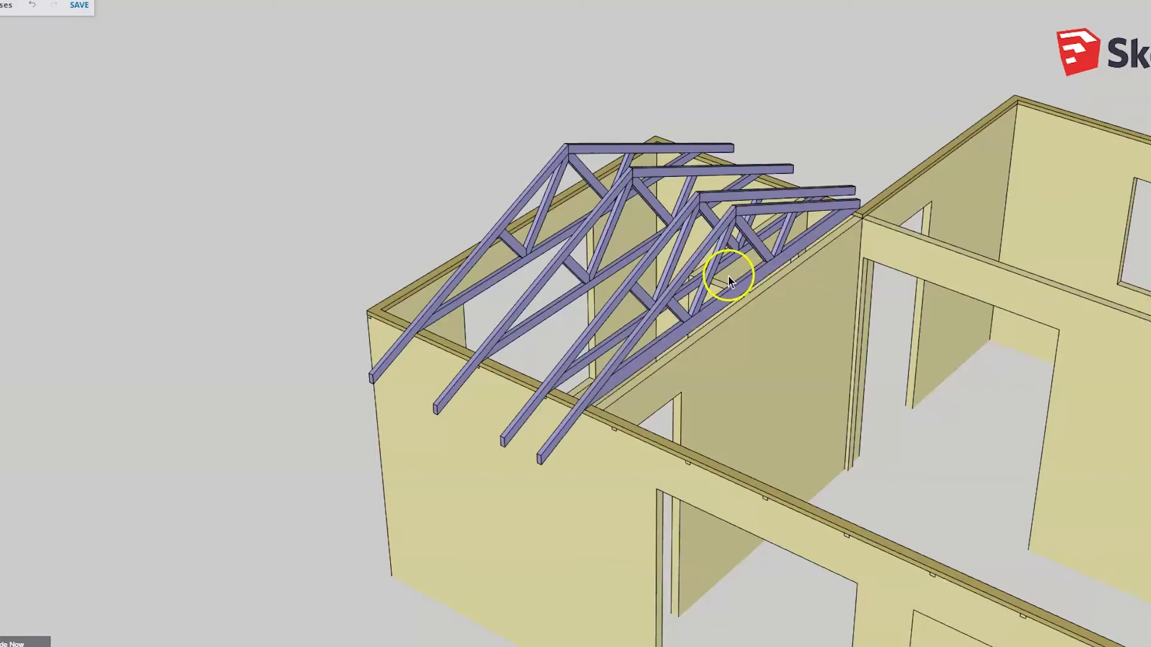
scroll(728, 275, "up", 4)
middle_click_drag(612, 319, 451, 328)
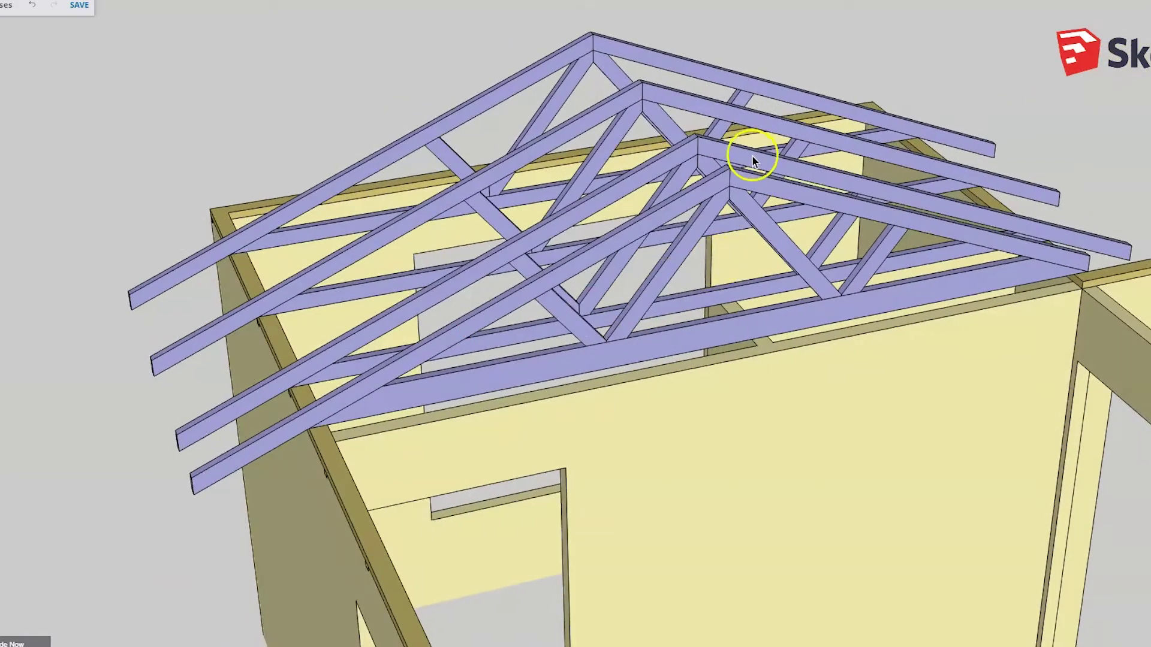
scroll(751, 157, "up", 4)
middle_click_drag(759, 299, 696, 233)
scroll(698, 337, "up", 2)
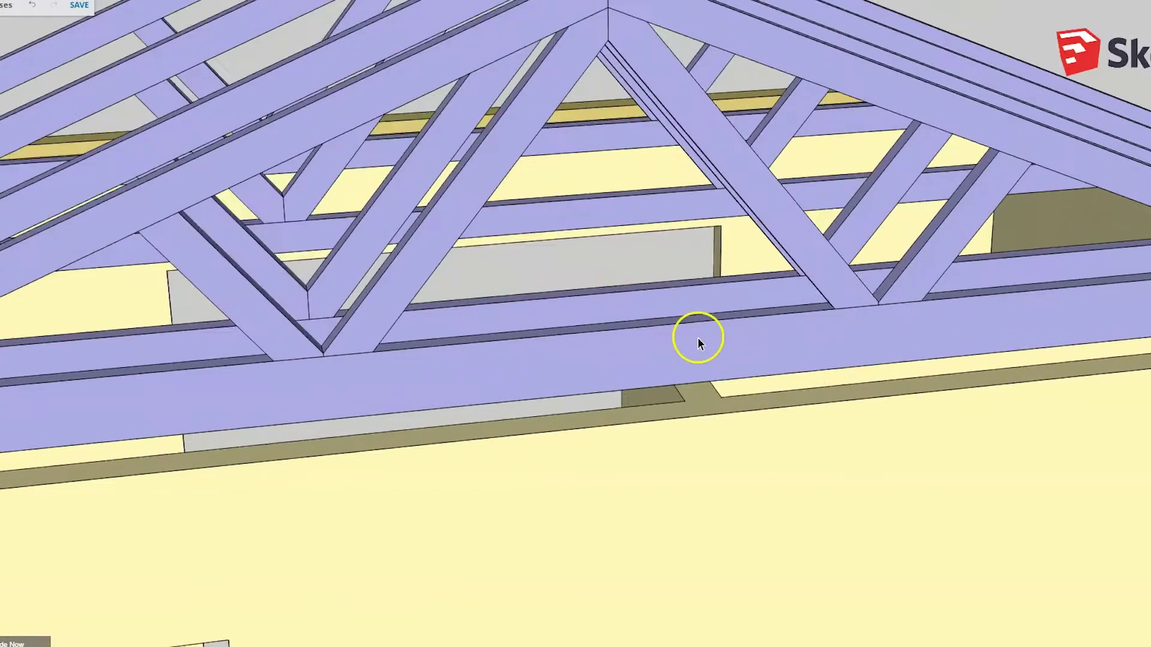
scroll(698, 337, "up", 4)
middle_click_drag(686, 384, 735, 345)
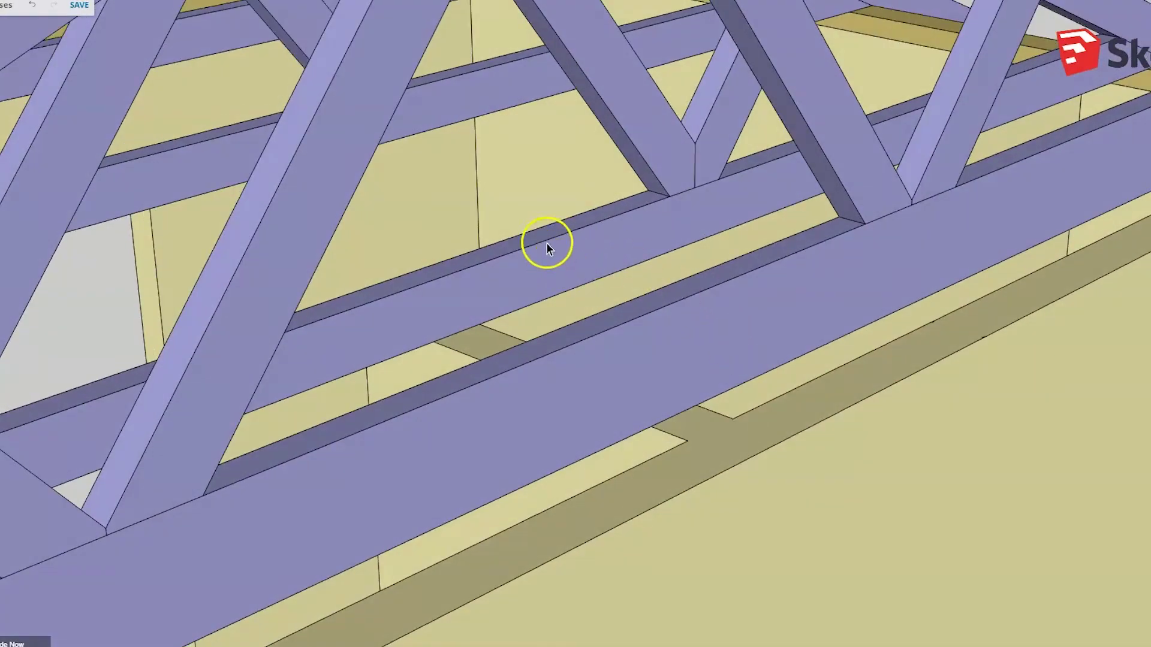
scroll(532, 254, "down", 5)
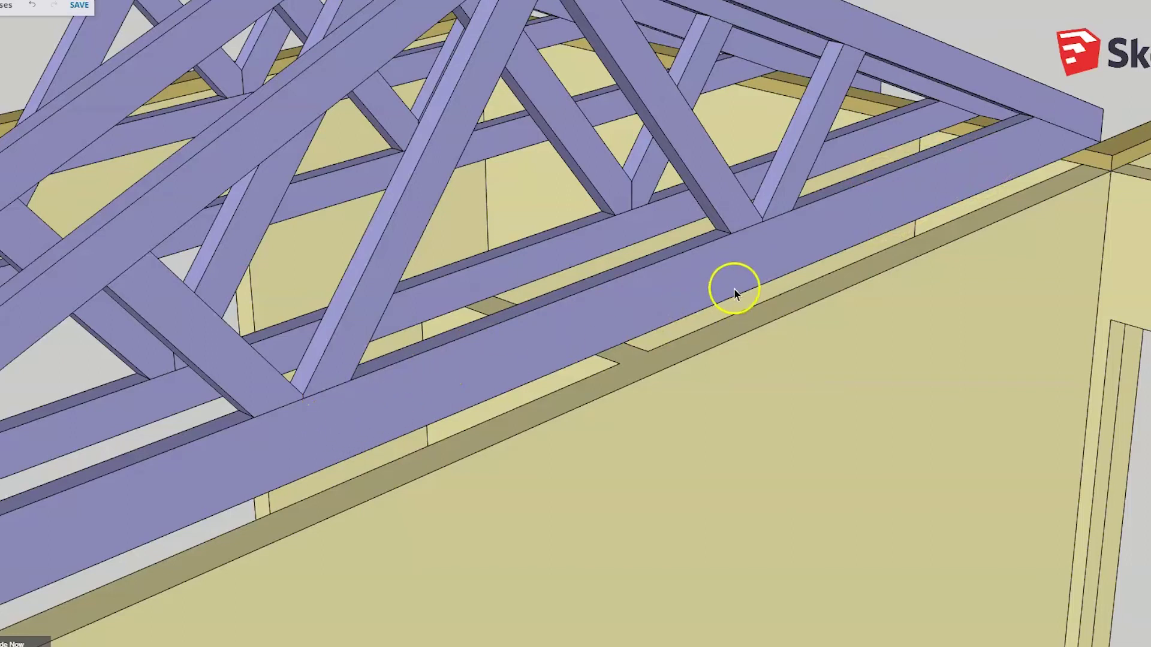
scroll(821, 290, "down", 6)
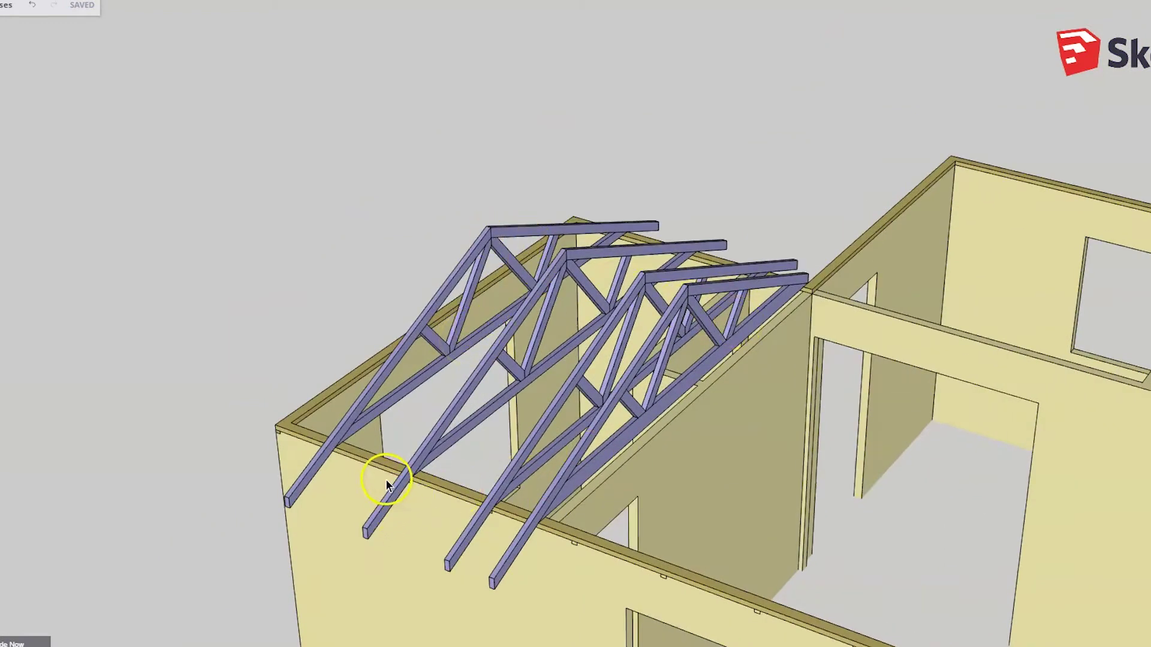
mouse_move(386, 479)
middle_mouse_down()
mouse_move(411, 372)
mouse_move(542, 437)
mouse_move(625, 453)
middle_mouse_up()
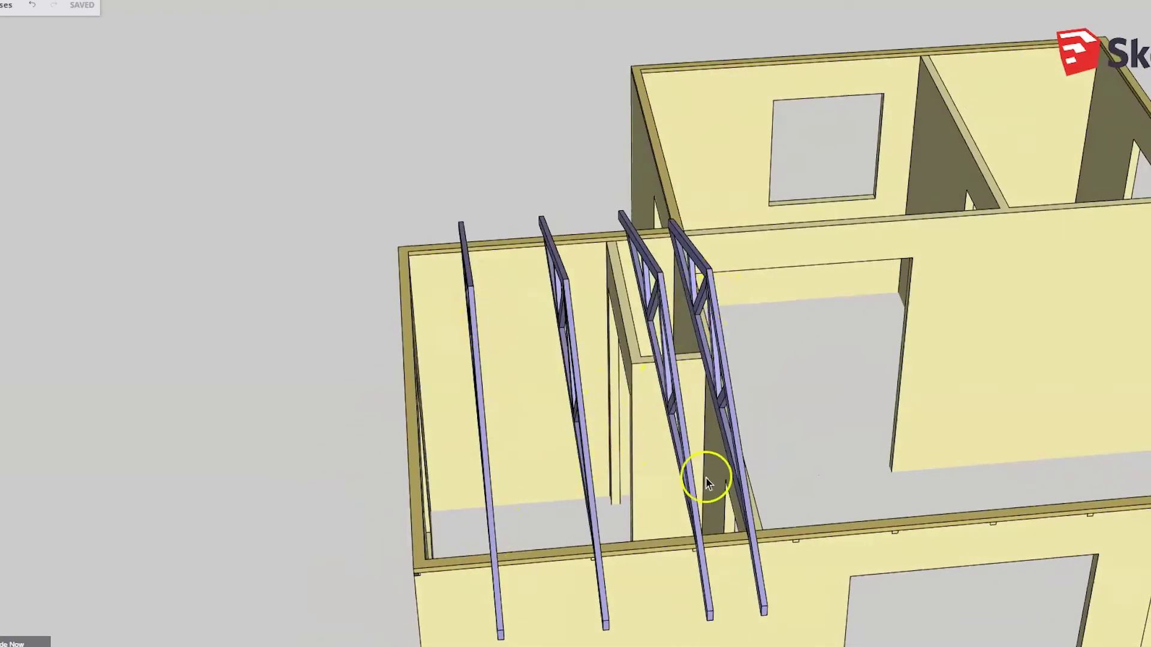
- Copy a truss onto the front wall's gable end and turn the view to face it
middle_click_drag(601, 449, 703, 367)
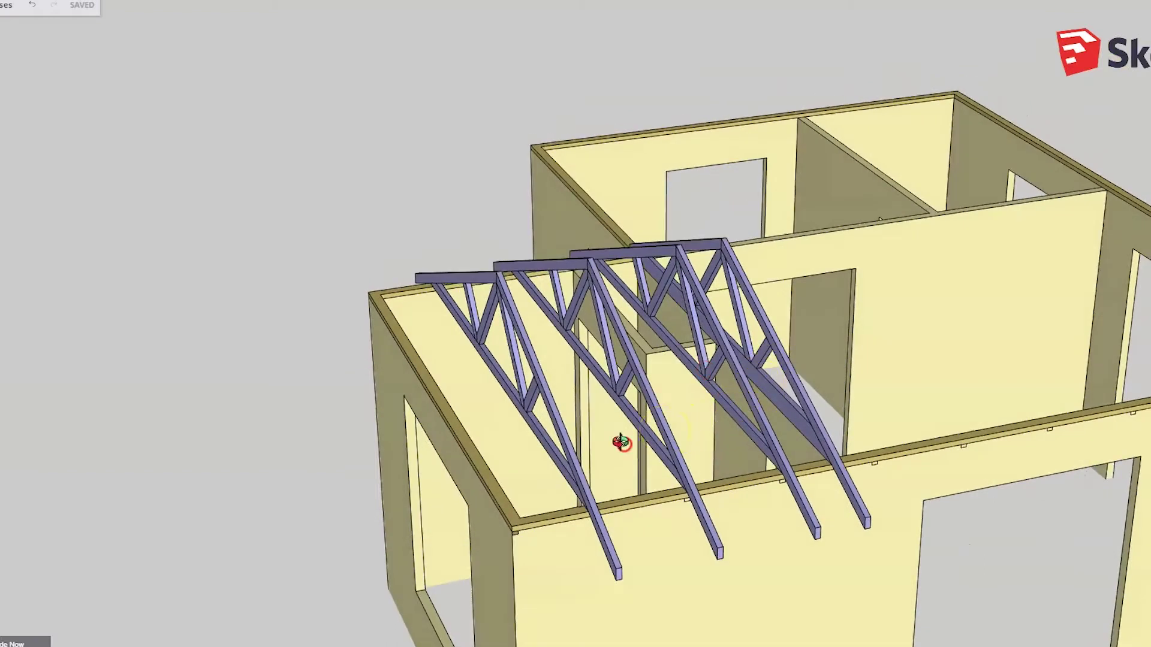
middle_click_drag(622, 442, 611, 470)
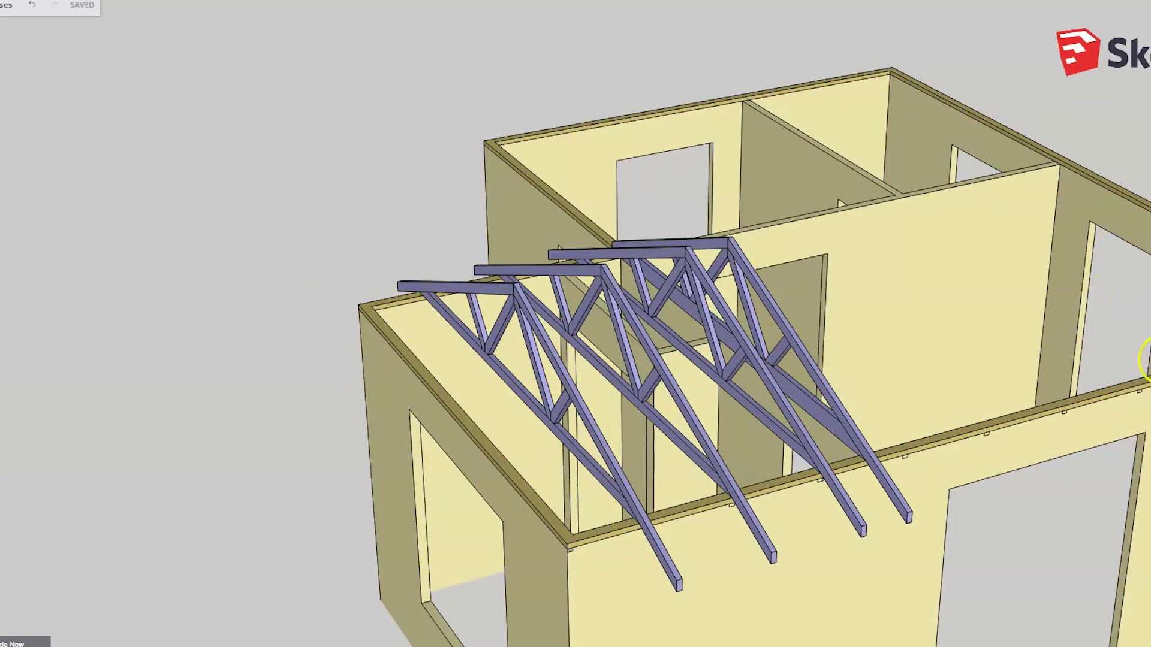
left_click(540, 470)
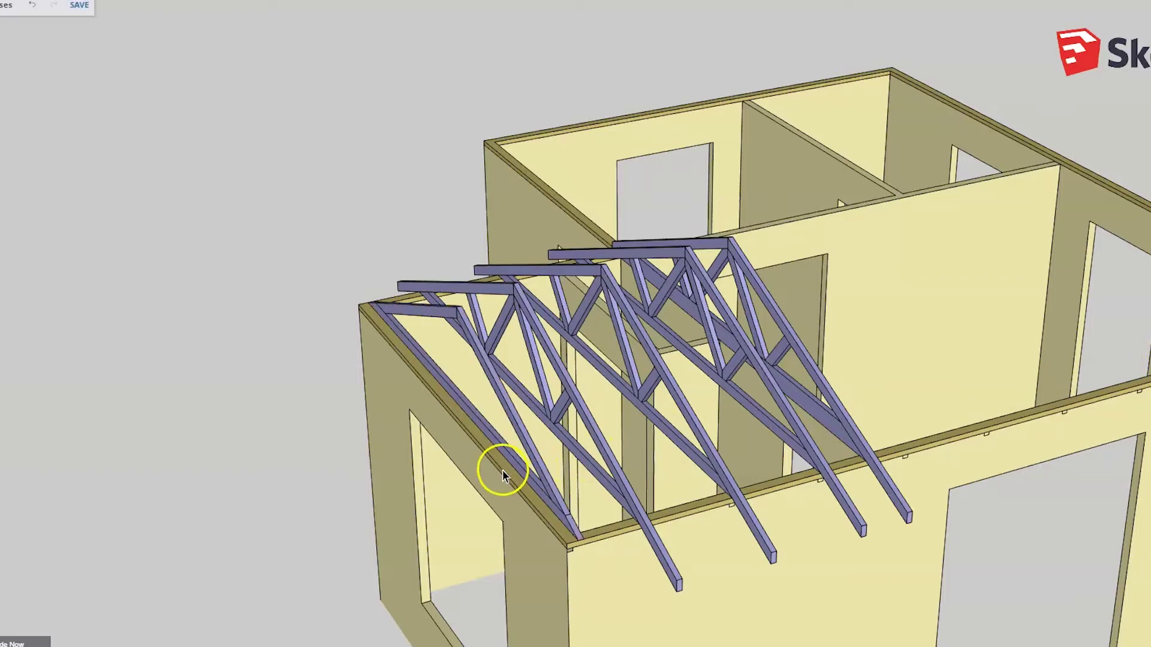
scroll(501, 469, "up", 4)
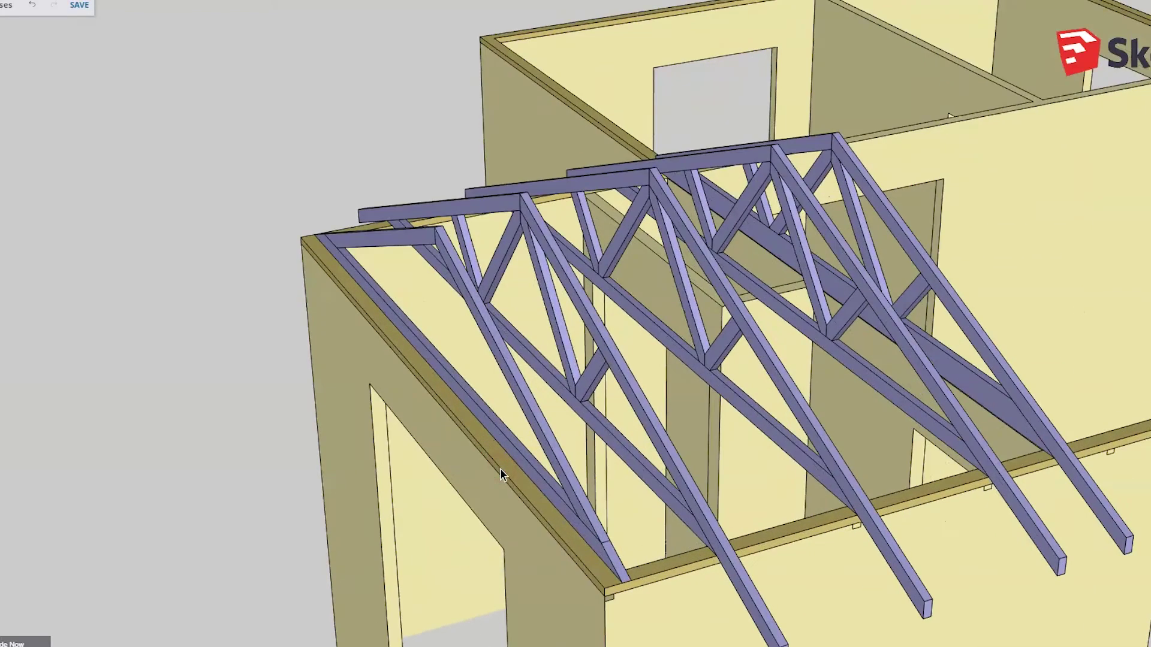
middle_click_drag(500, 468, 1038, 303)
left_click(927, 273)
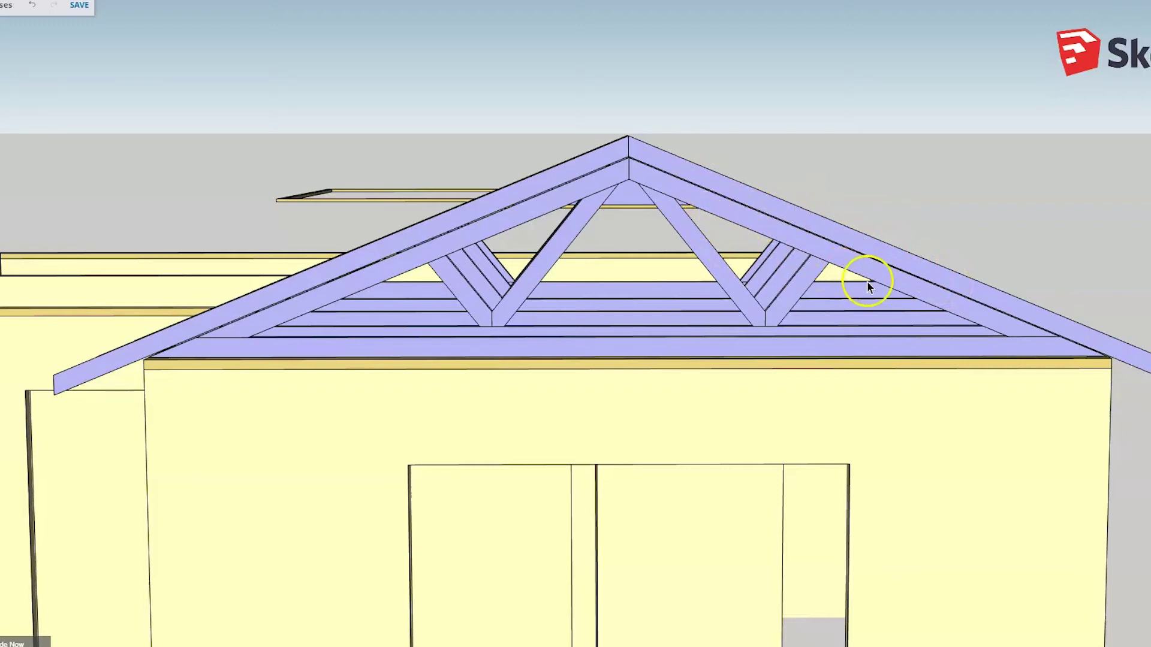
middle_click_drag(868, 285, 757, 442)
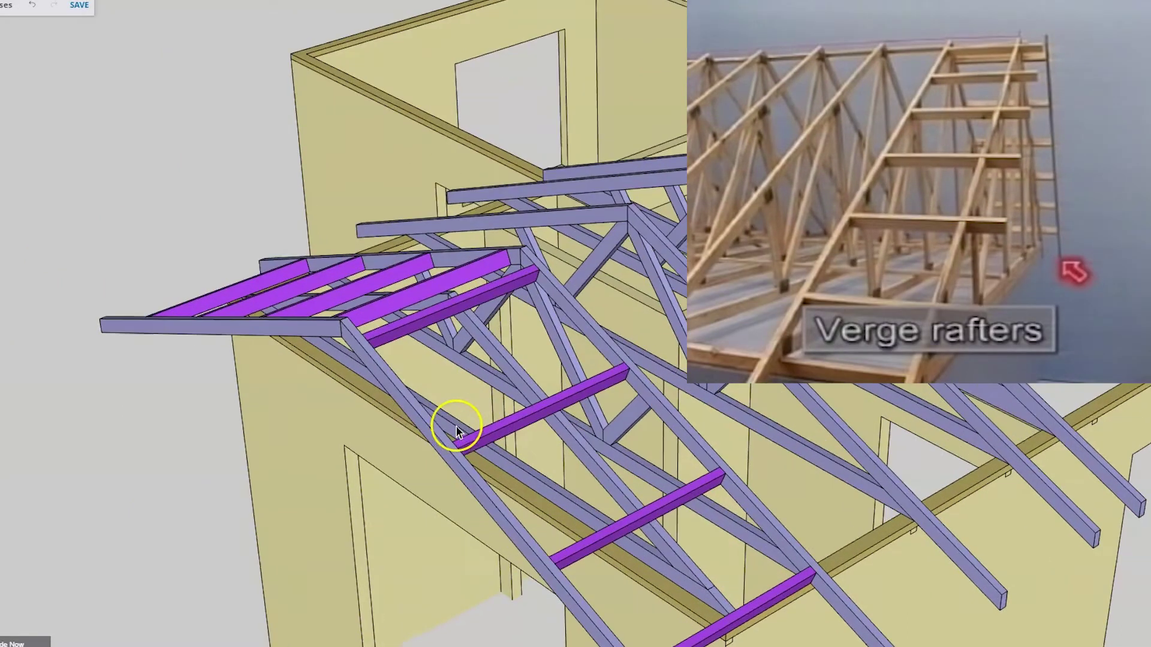
middle_click_drag(456, 426, 530, 340)
scroll(503, 400, "up", 3)
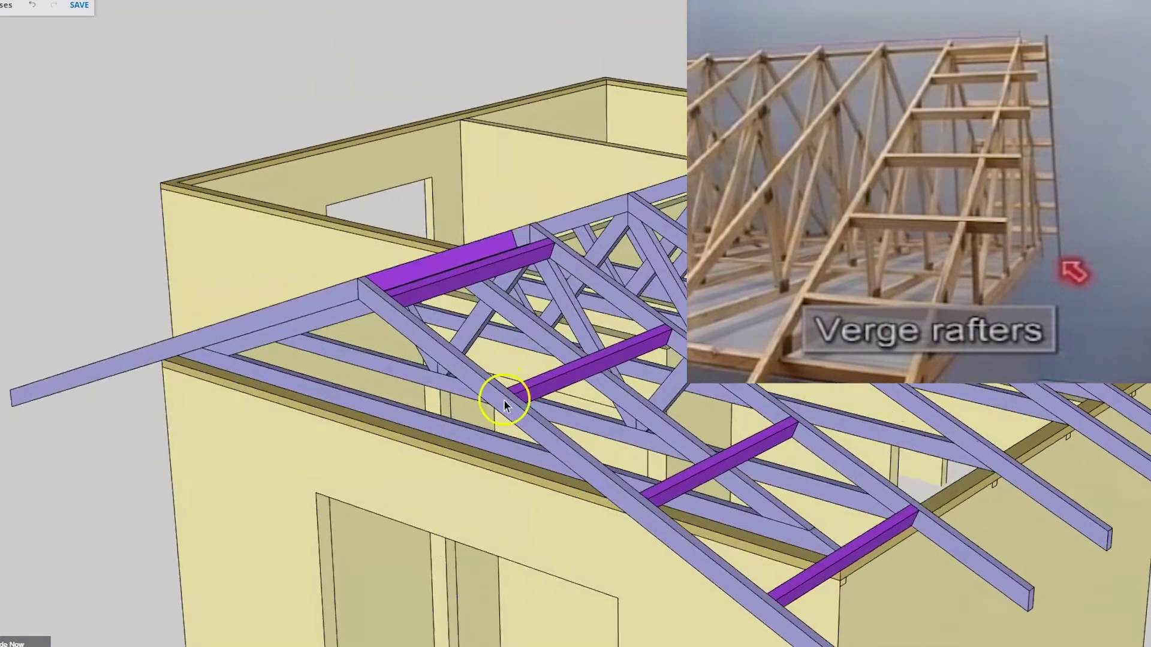
scroll(523, 427, "down", 3)
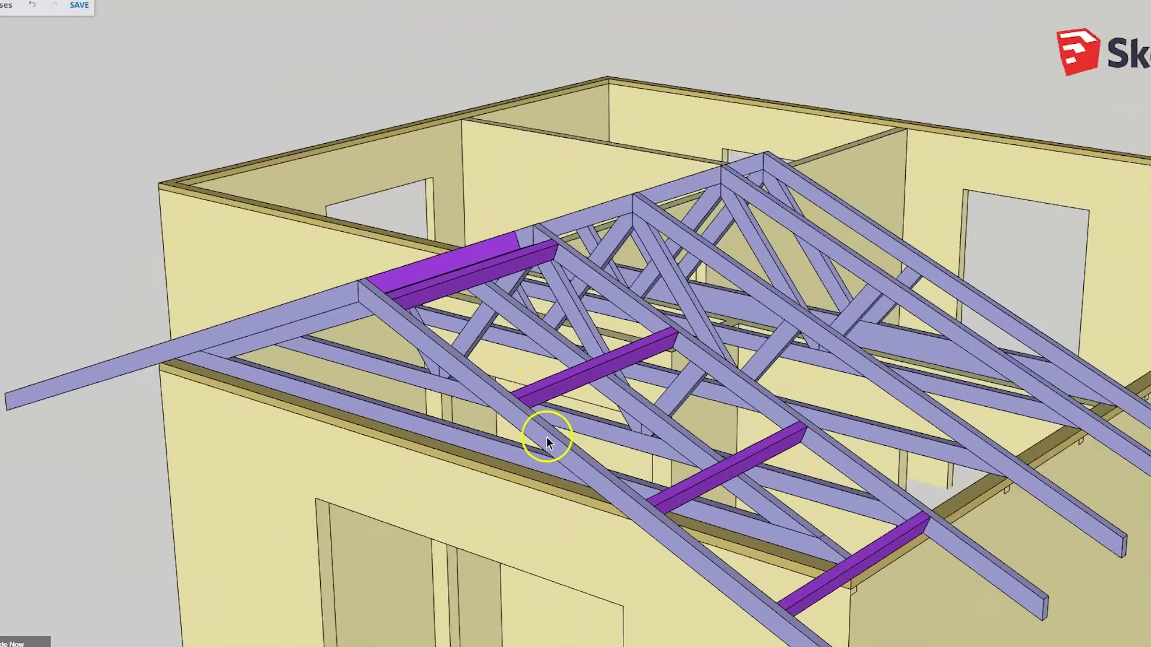
middle_click_drag(506, 410, 342, 326)
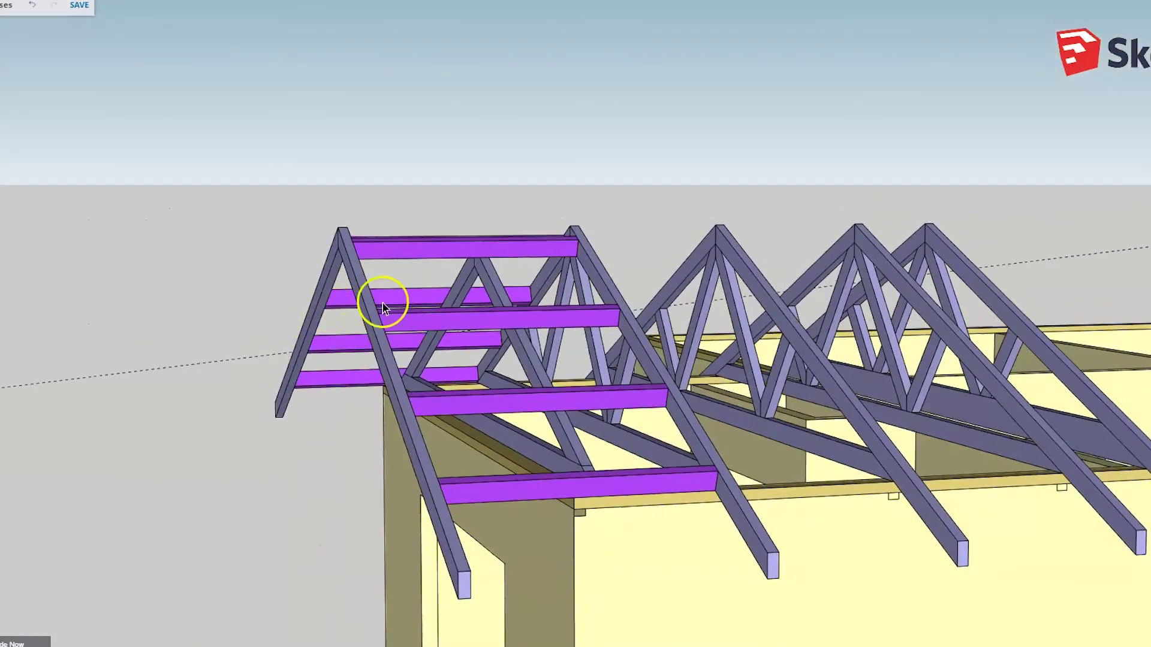
middle_click_drag(410, 414, 410, 458)
scroll(472, 449, "down", 4)
middle_click_drag(506, 464, 644, 481)
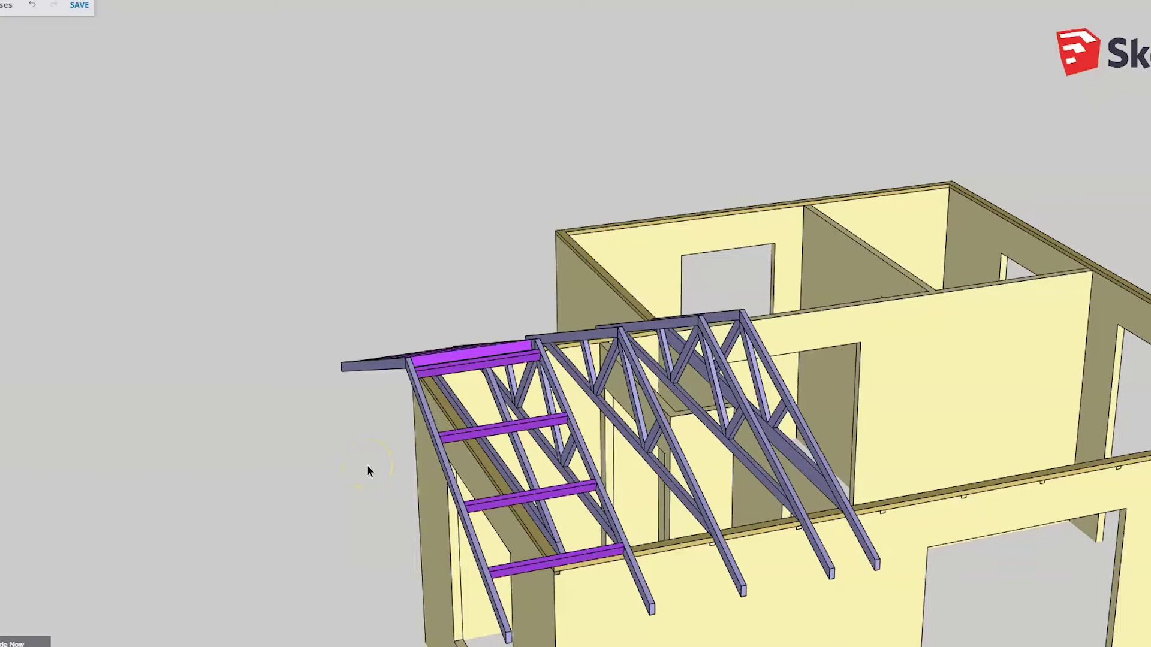
middle_click_drag(717, 437, 873, 468)
scroll(328, 384, "down", 10)
scroll(603, 243, "up", 8)
scroll(857, 461, "up", 4)
scroll(818, 445, "down", 5)
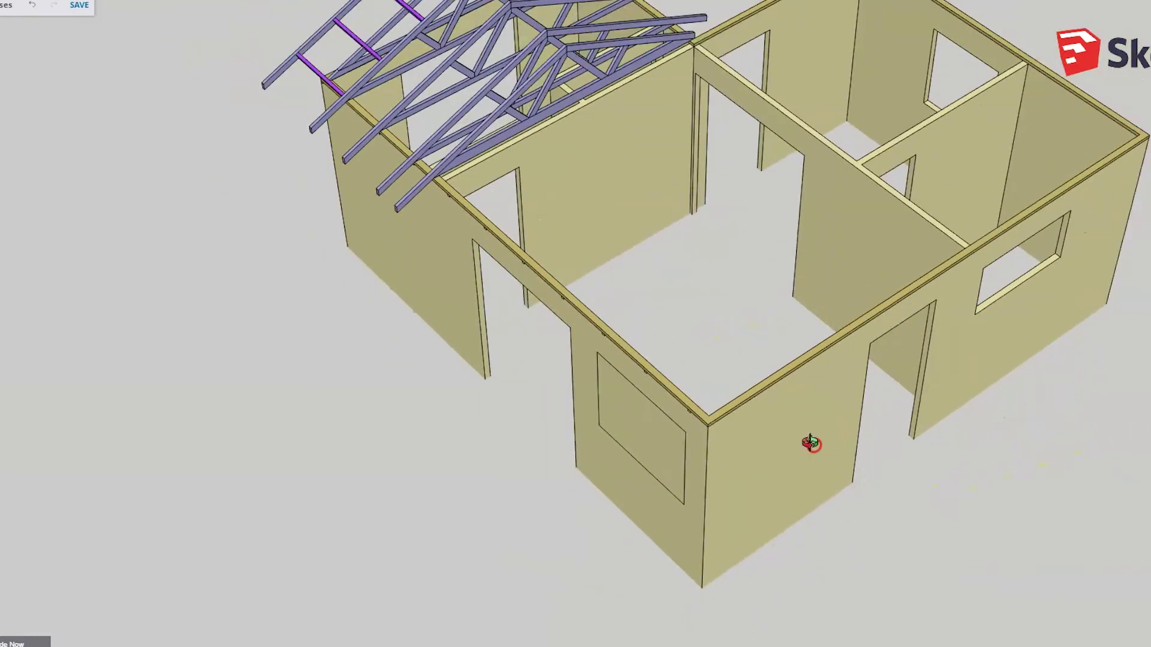
middle_click_drag(812, 442, 570, 444)
scroll(570, 438, "up", 5)
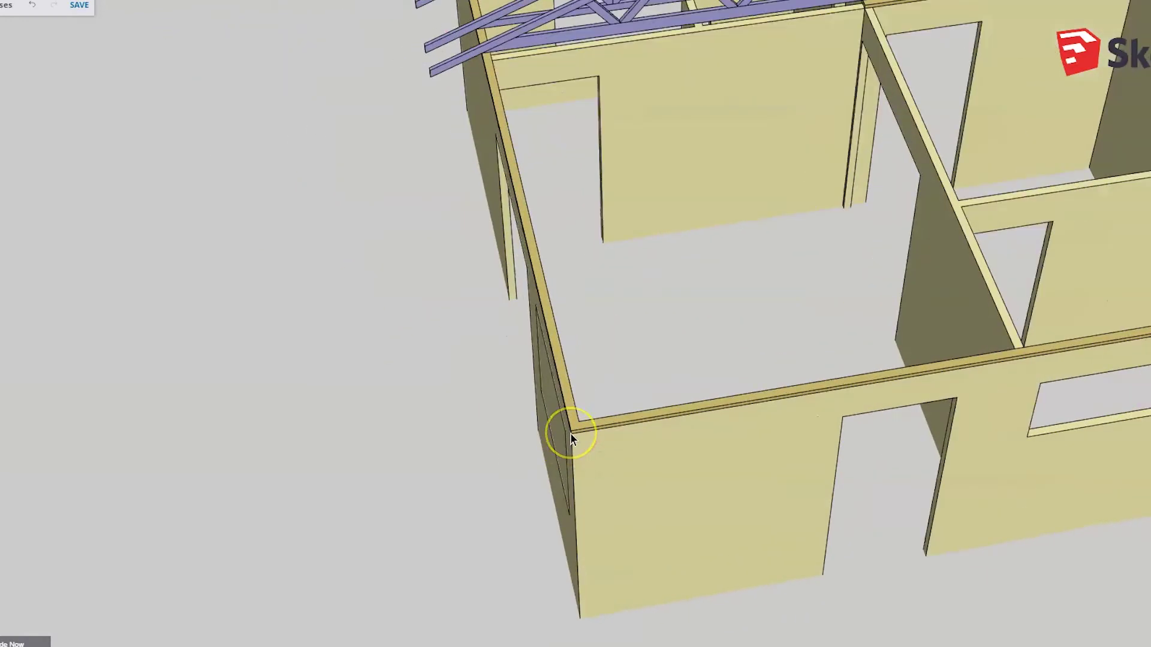
left_click(748, 400)
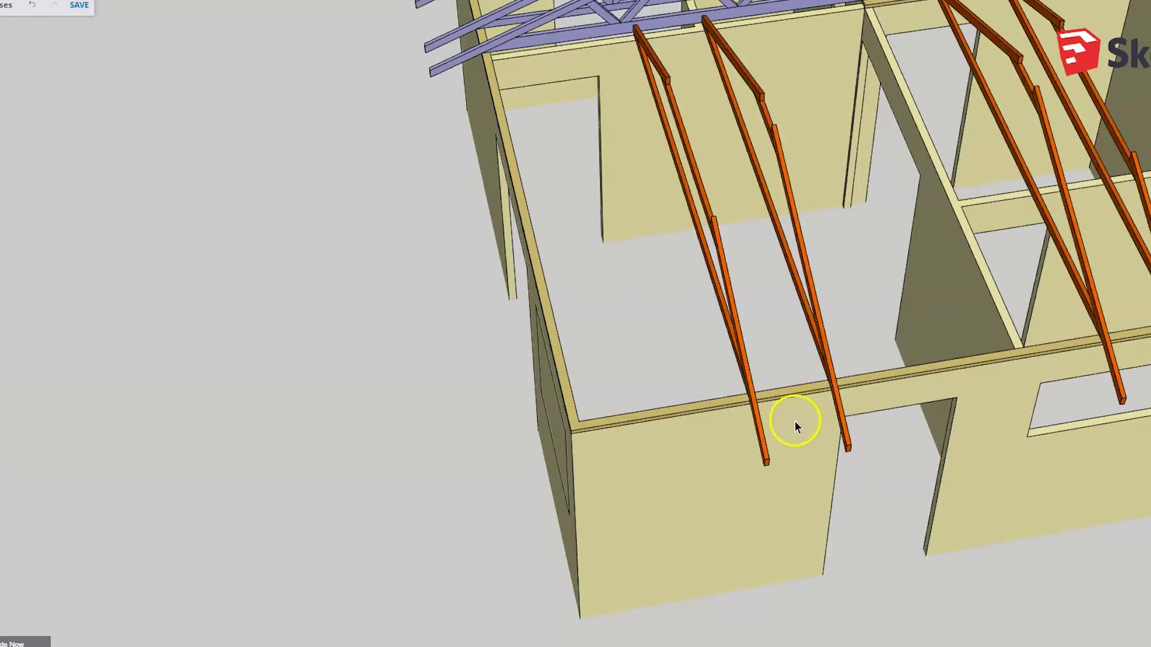
- Zoom out to an oblique view of the walls and orange hip rafters
middle_click_drag(789, 462, 454, 84)
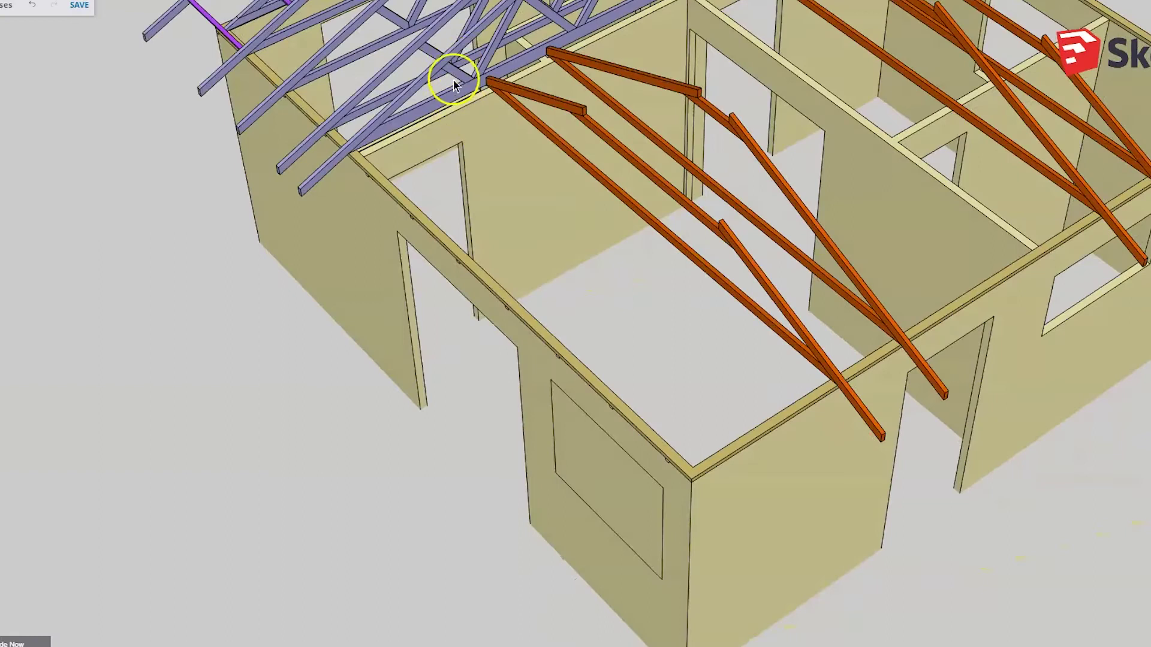
scroll(454, 84, "up", 10)
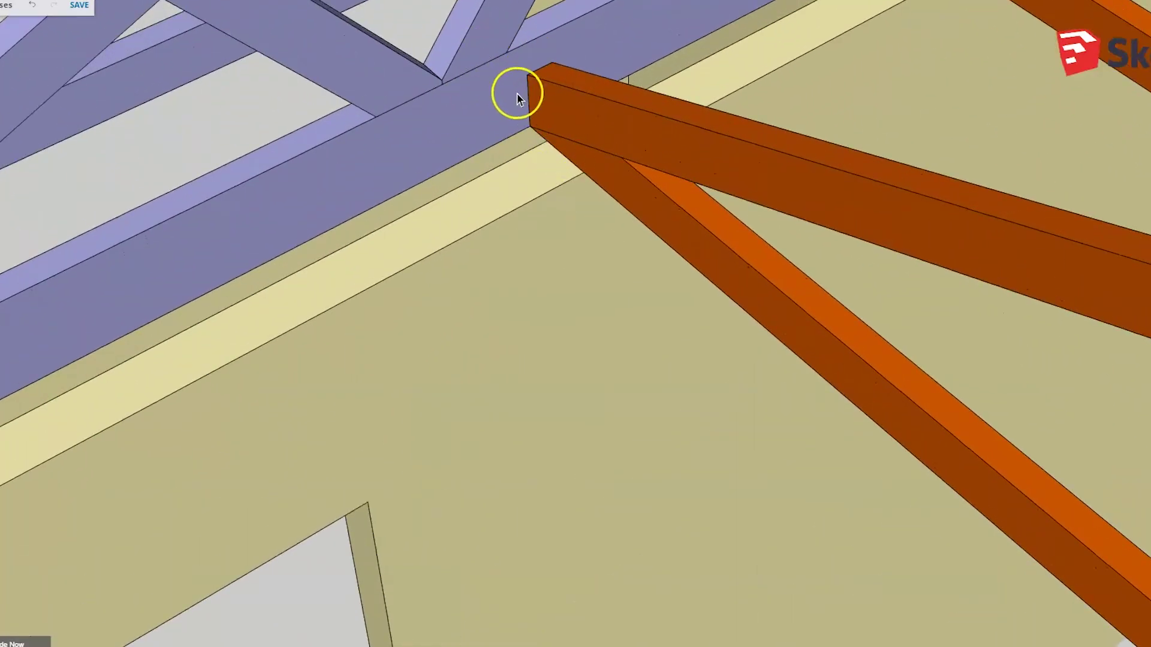
scroll(499, 335, "down", 10)
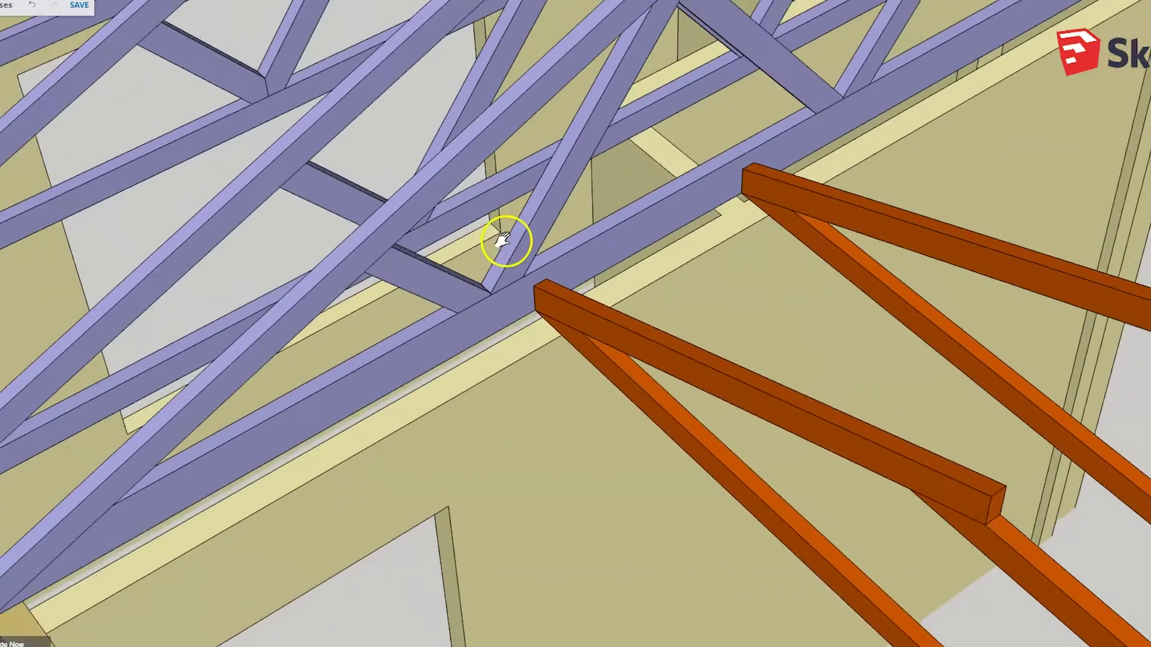
mouse_move(503, 226)
middle_mouse_down()
mouse_move(861, 239)
mouse_move(957, 186)
mouse_move(783, 200)
middle_mouse_up()
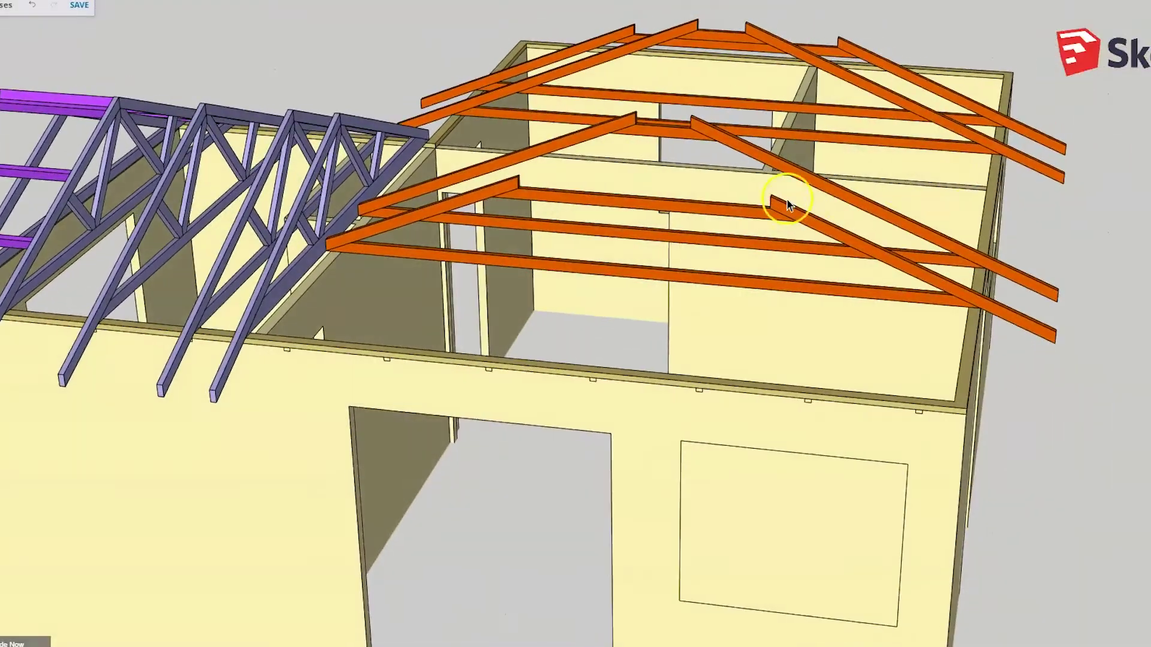
scroll(731, 207, "up", 5)
scroll(685, 277, "down", 8)
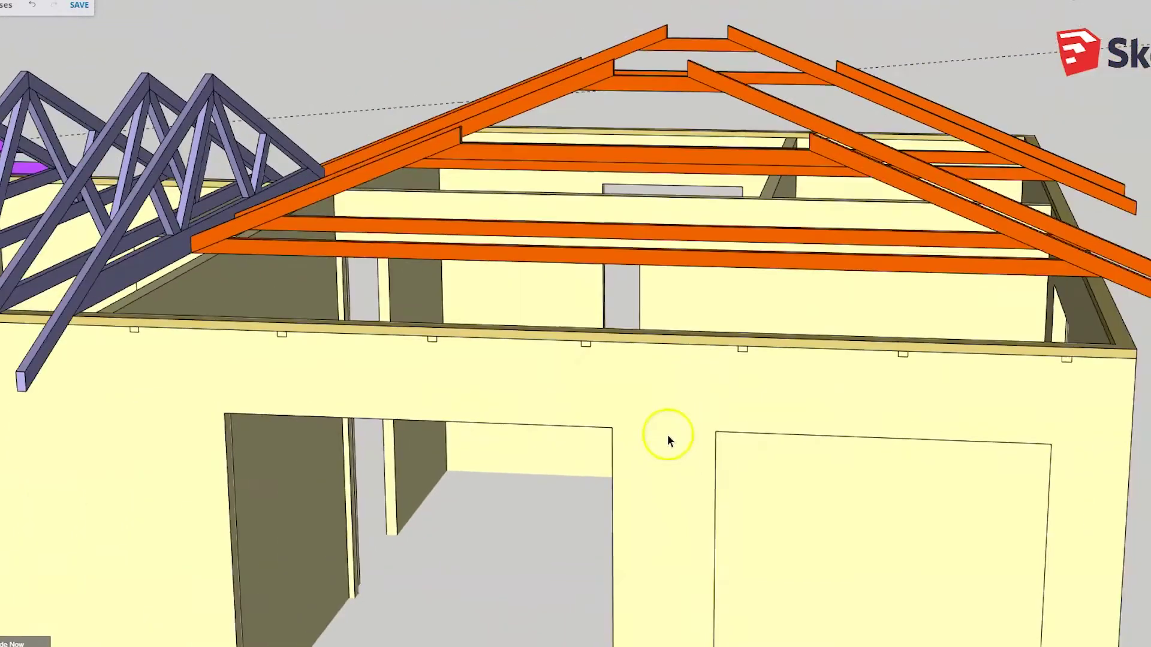
scroll(650, 103, "down", 3)
- Look down over the orange rafters and toward the right side where they meet the purple trusses
mouse_move(649, 103)
middle_mouse_down()
mouse_move(667, 197)
mouse_move(693, 244)
middle_mouse_up()
scroll(936, 417, "up", 5)
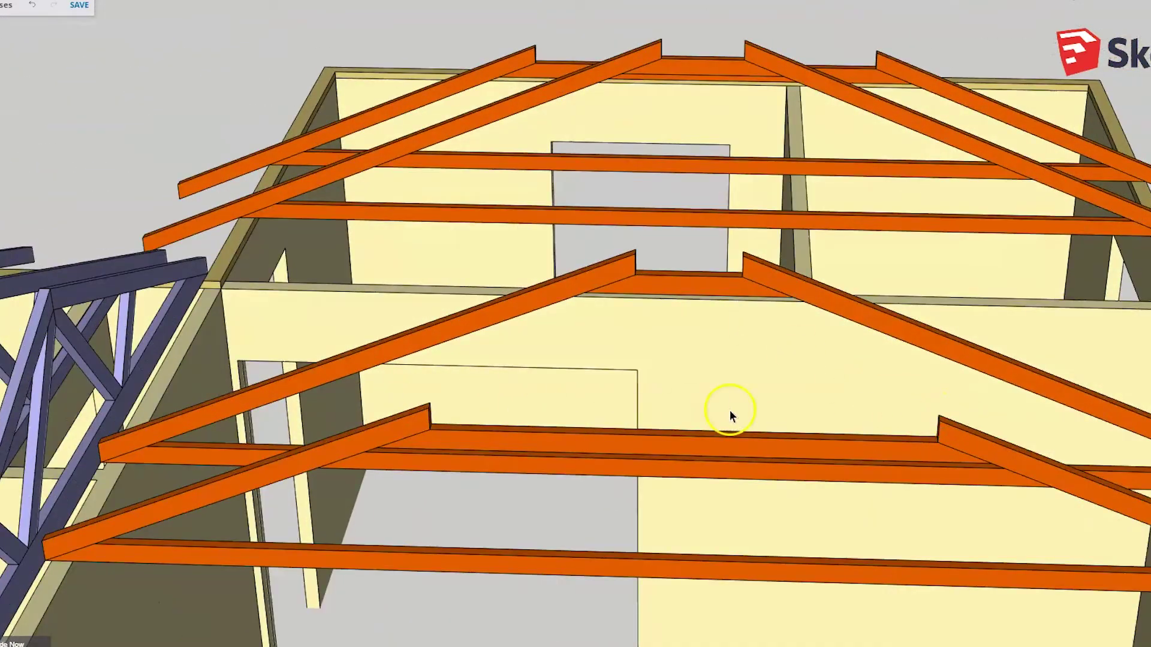
scroll(939, 408, "down", 5)
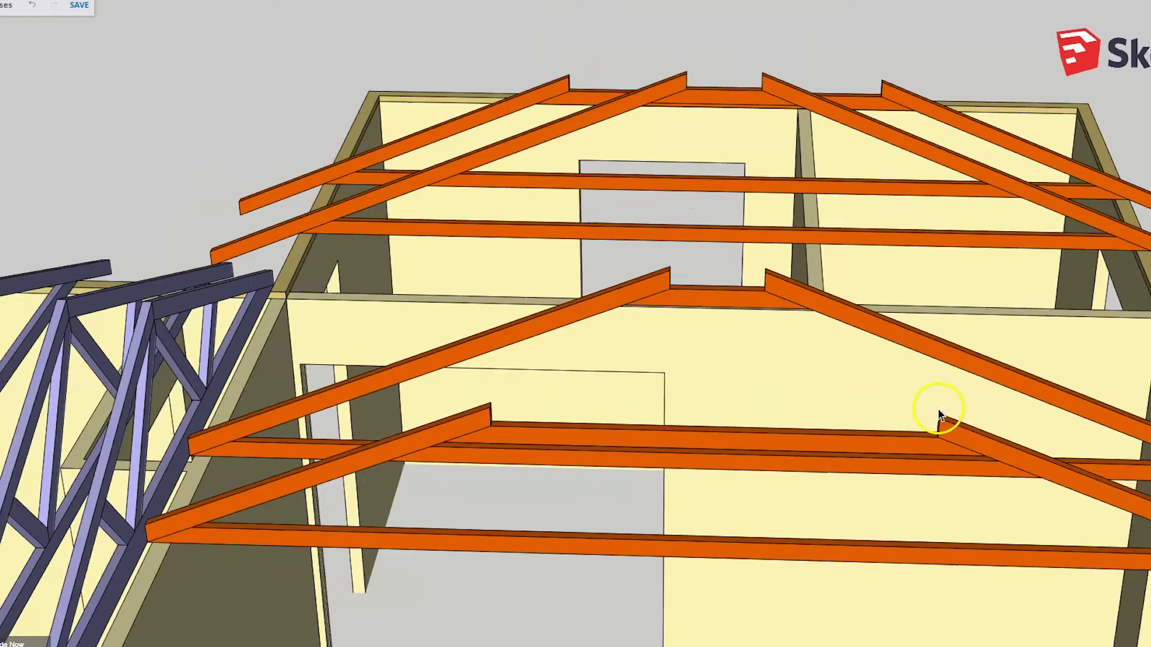
mouse_move(822, 424)
middle_mouse_down()
mouse_move(565, 423)
mouse_move(516, 383)
middle_mouse_up()
scroll(534, 302, "down", 3)
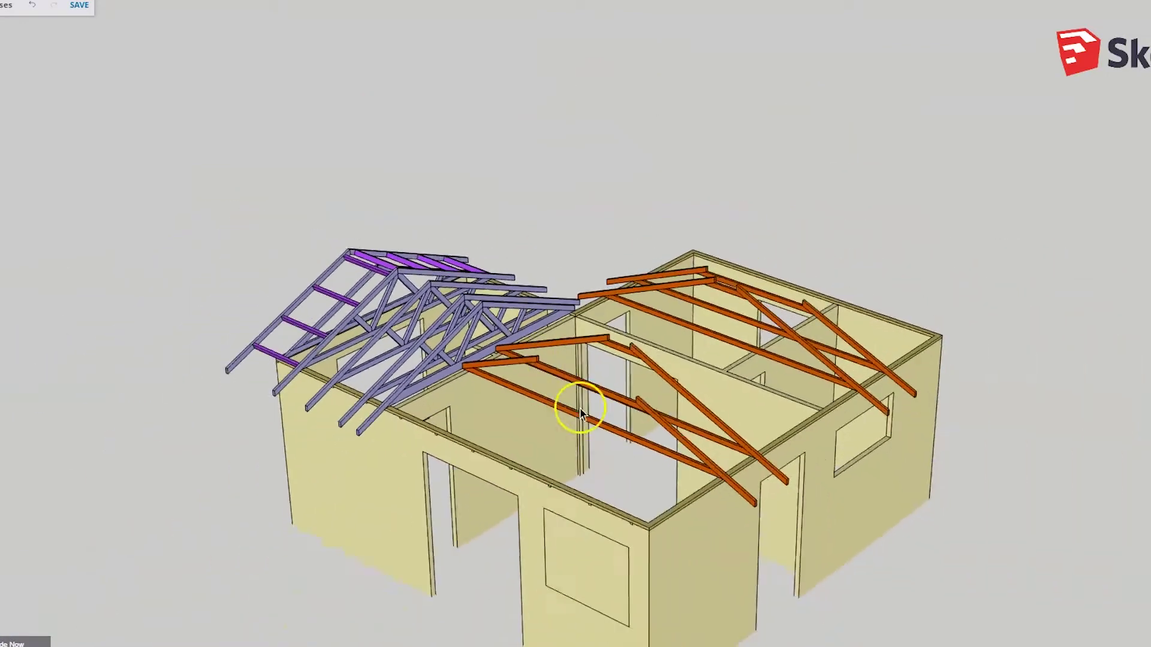
middle_click_drag(575, 403, 540, 480)
scroll(541, 507, "up", 3)
middle_click_drag(606, 526, 650, 499)
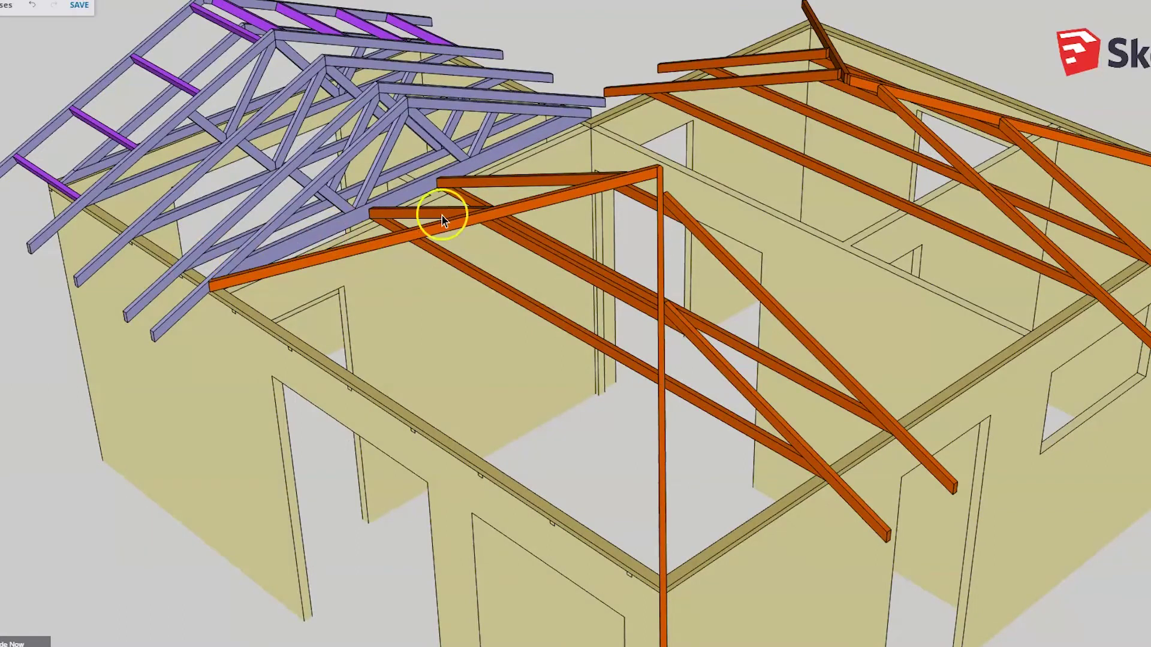
scroll(669, 461, "down", 3)
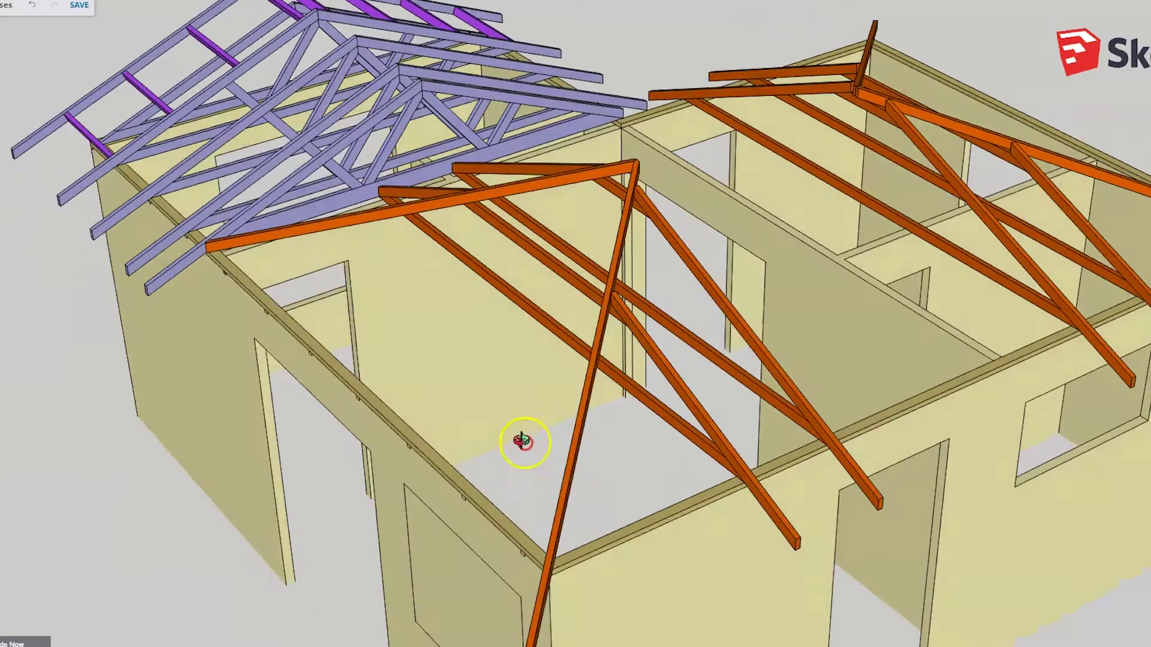
middle_click_drag(521, 442, 393, 424)
scroll(421, 400, "up", 3)
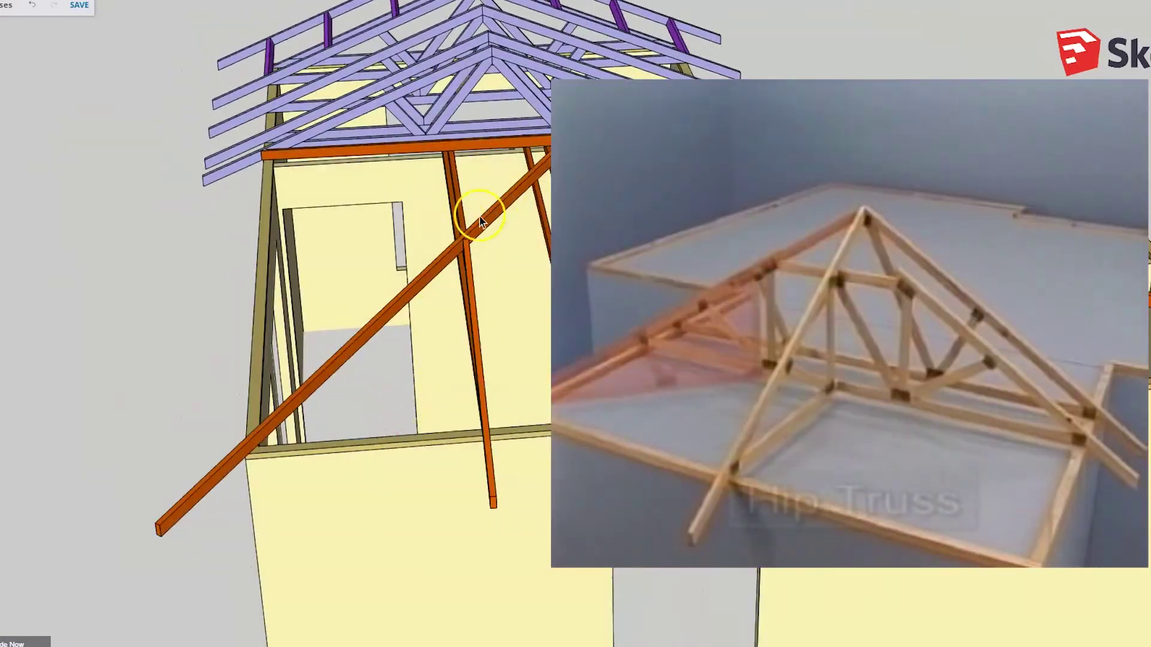
left_click(457, 246)
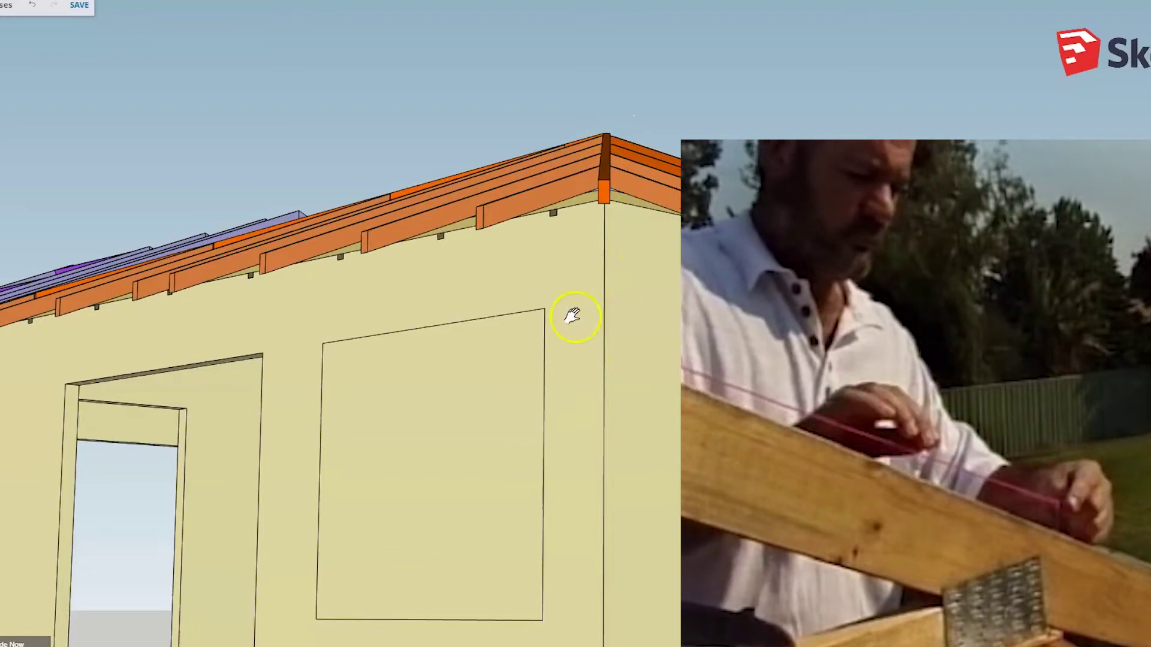
- Orbit overhead and around the house to inspect the complete set of orange hip trusses
middle_click_drag(617, 128, 592, 491)
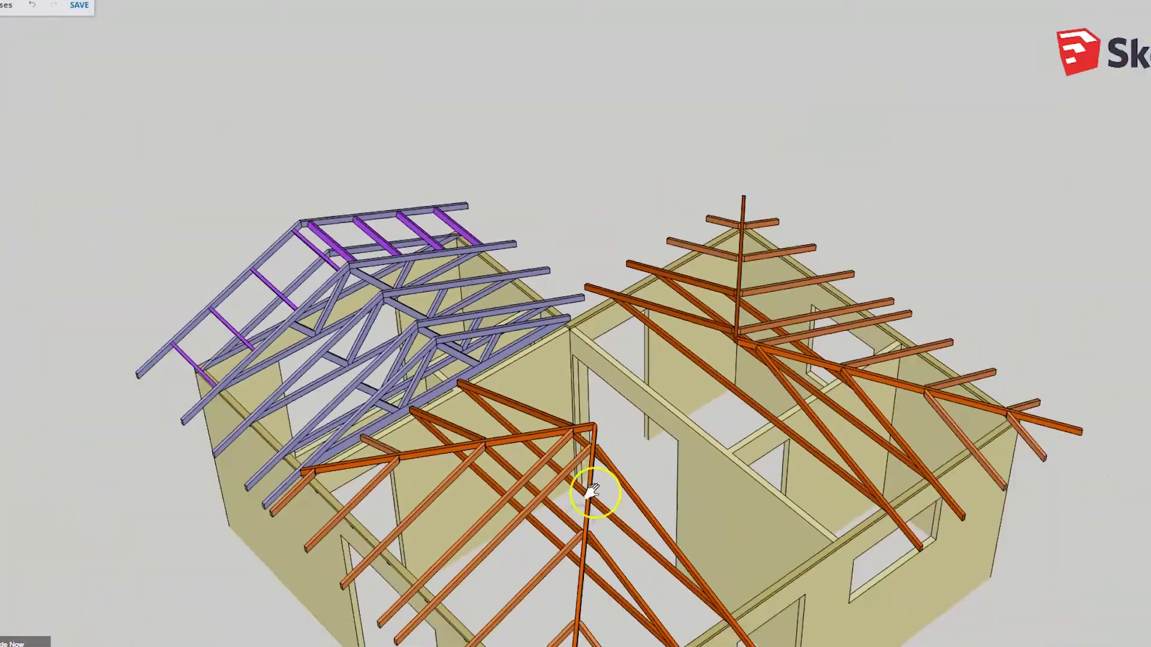
scroll(618, 393, "down", 2)
middle_click_drag(588, 532, 630, 420)
scroll(400, 253, "down", 2)
scroll(401, 253, "up", 3)
mouse_move(635, 336)
middle_mouse_down()
mouse_move(347, 372)
mouse_move(576, 358)
mouse_move(378, 320)
mouse_move(609, 231)
middle_mouse_up()
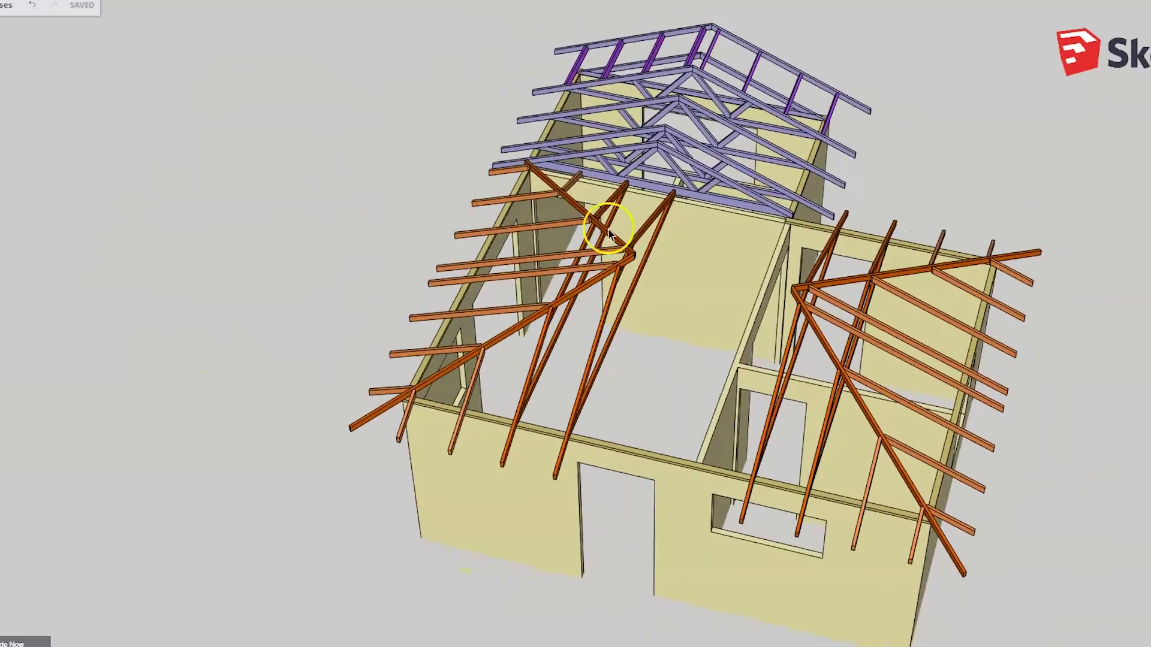
scroll(621, 374, "up", 3)
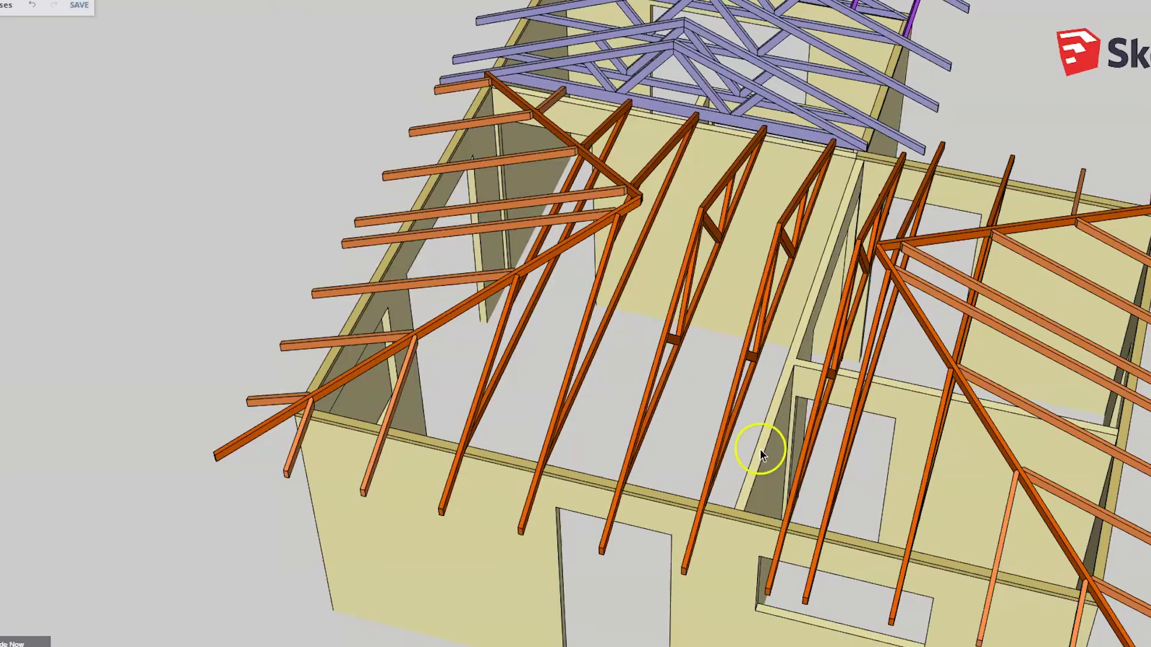
scroll(757, 463, "up", 3)
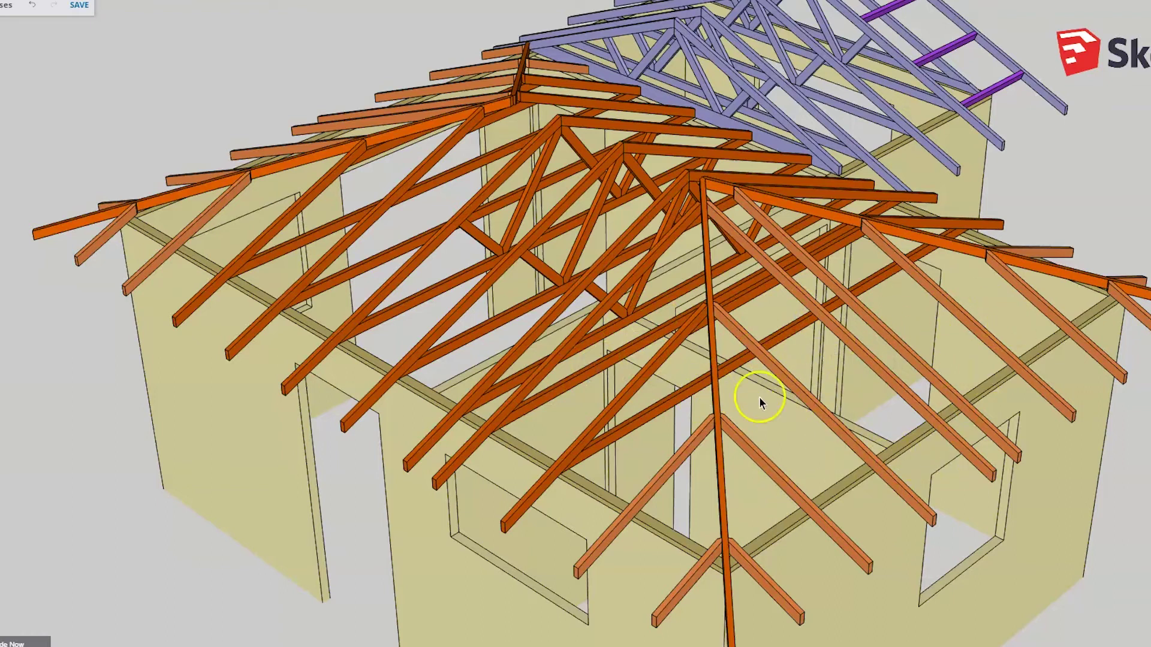
scroll(545, 412, "down", 5)
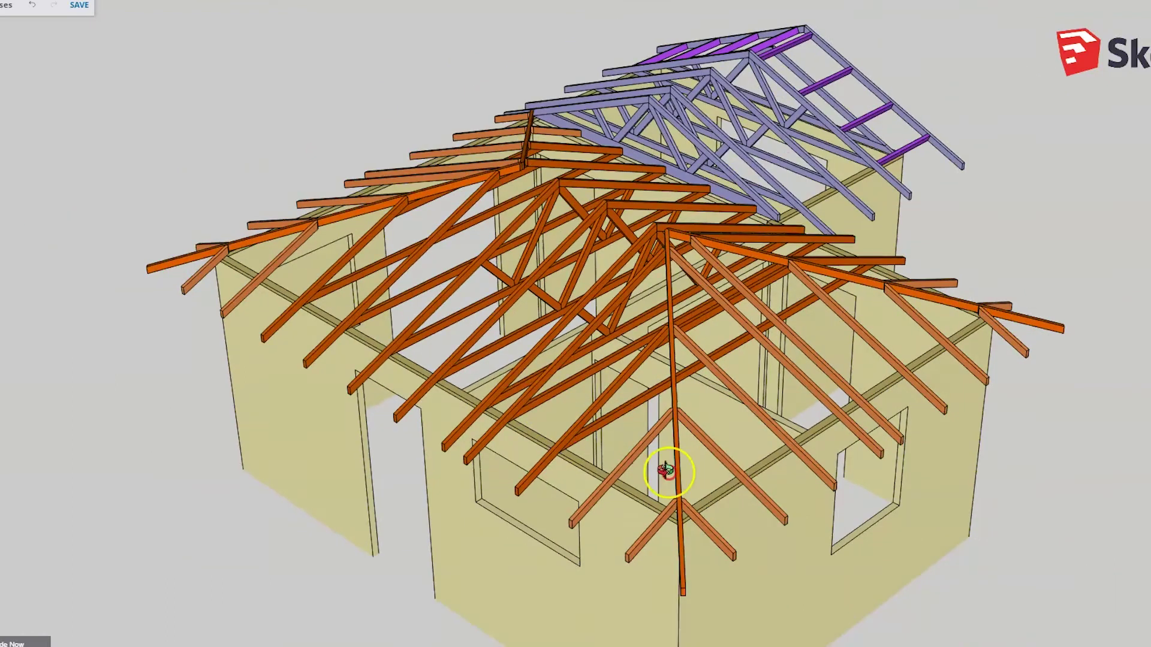
- Turn on the purple beams under the hip rafters and look along one beam
middle_click_drag(663, 470, 702, 480)
scroll(852, 477, "up", 4)
middle_click_drag(853, 478, 862, 478)
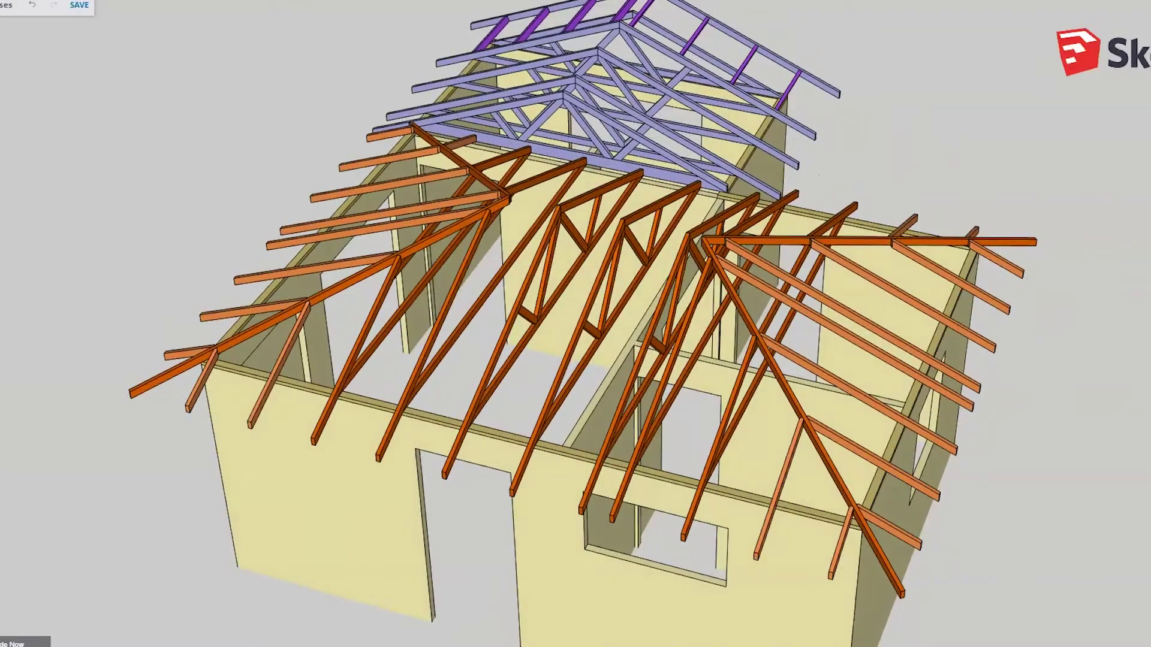
left_click(1150, 248)
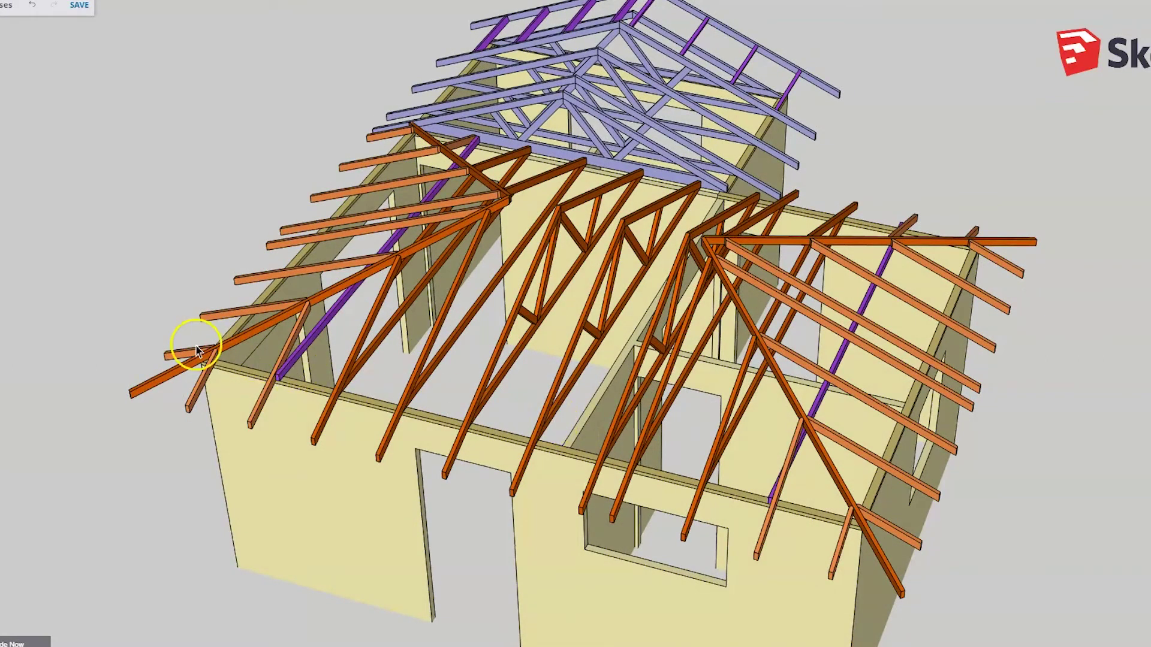
scroll(195, 342, "up", 6)
middle_click_drag(336, 401, 713, 372)
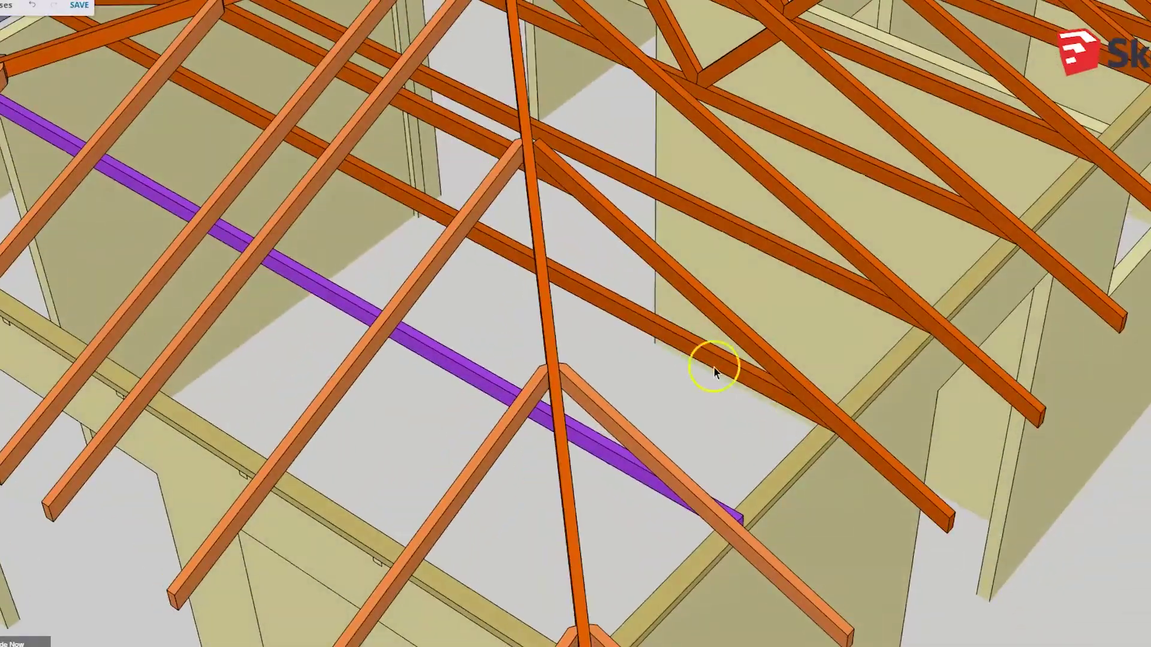
scroll(696, 344, "down", 3)
- Check the beam's seating on the walls from side, low and overhead angles around the hip rafters
middle_click_drag(622, 415, 575, 382)
mouse_move(809, 326)
middle_mouse_down()
mouse_move(550, 300)
mouse_move(455, 192)
mouse_move(438, 111)
middle_mouse_up()
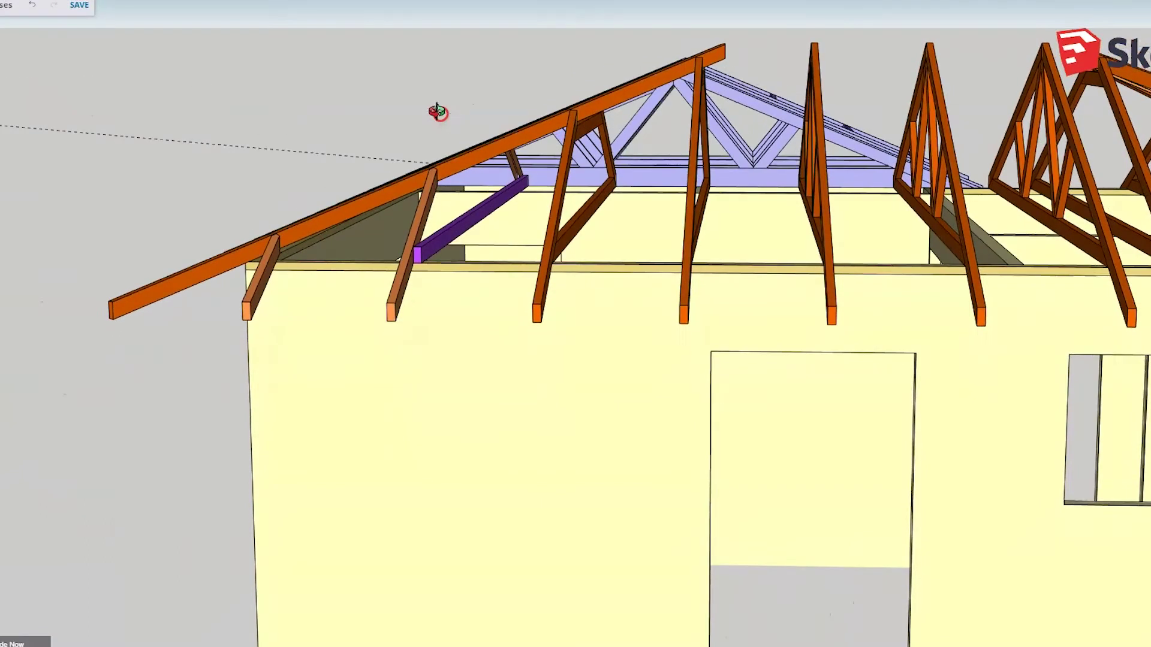
middle_click_drag(762, 258, 842, 265)
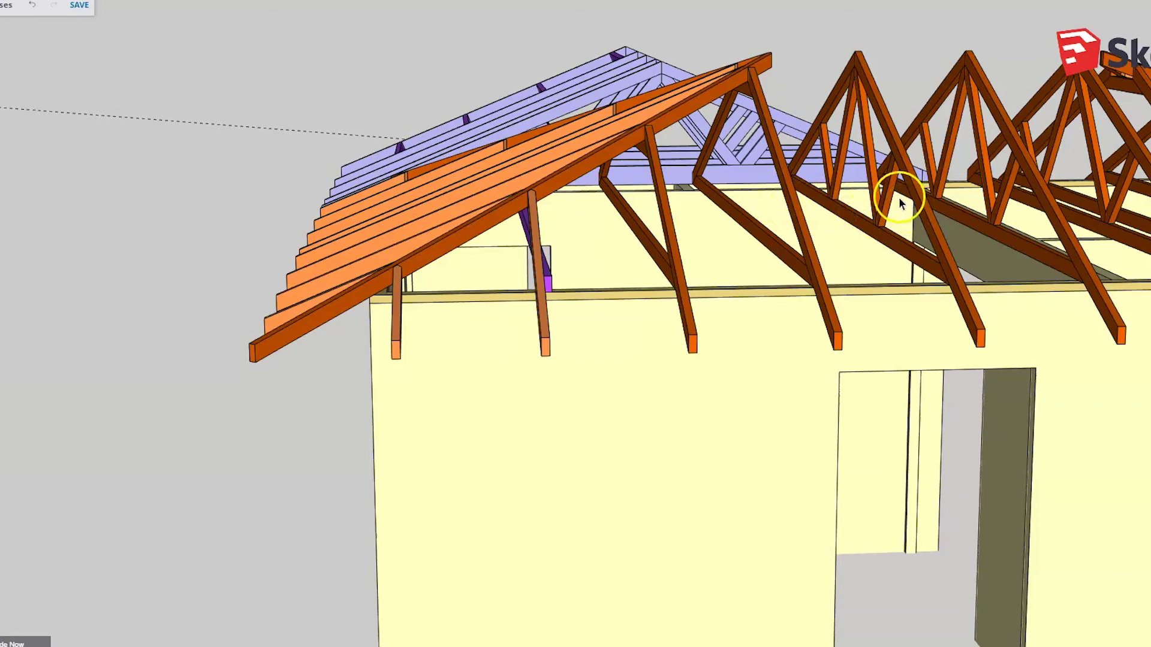
scroll(540, 279, "up", 3)
middle_click_drag(561, 281, 502, 243)
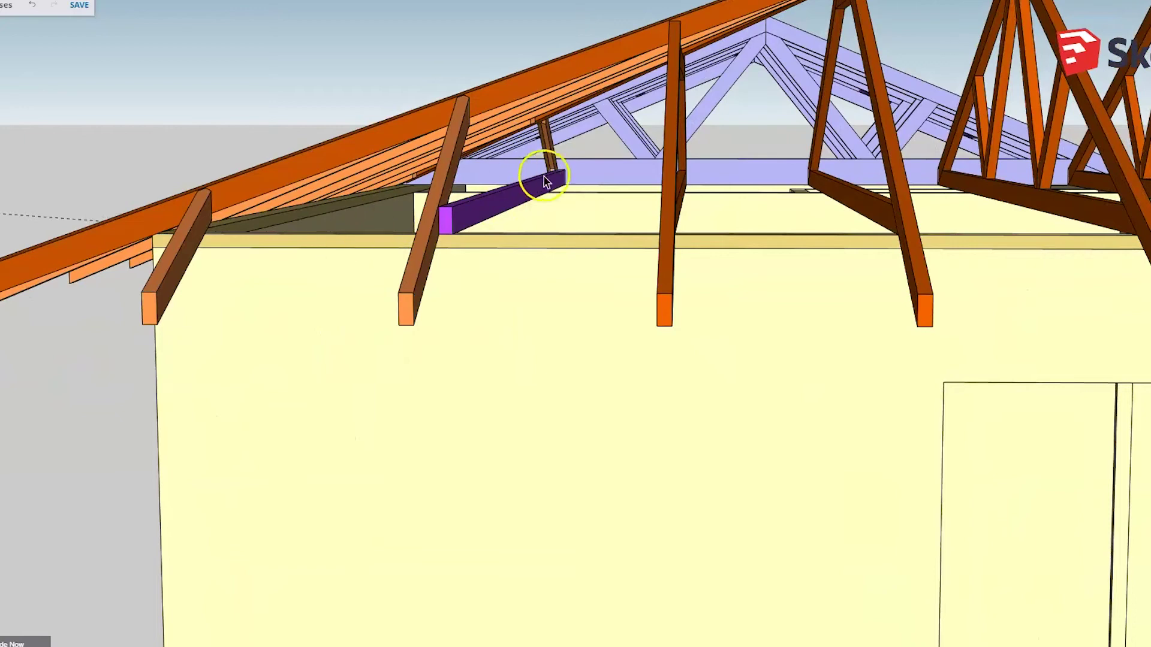
scroll(546, 181, "down", 3)
mouse_move(546, 181)
middle_mouse_down()
mouse_move(552, 329)
mouse_move(650, 385)
mouse_move(1006, 391)
middle_mouse_up()
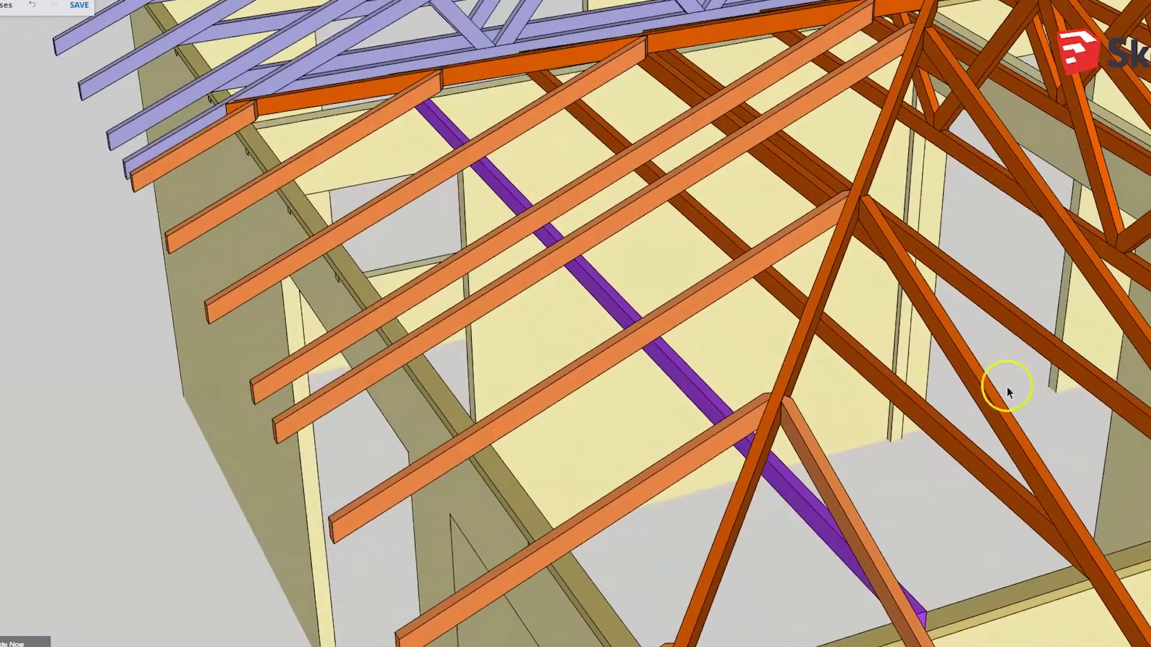
- Orbit from the gable wall side to a high corner view of the teal beams across the hip rafters
scroll(573, 285, "up", 2)
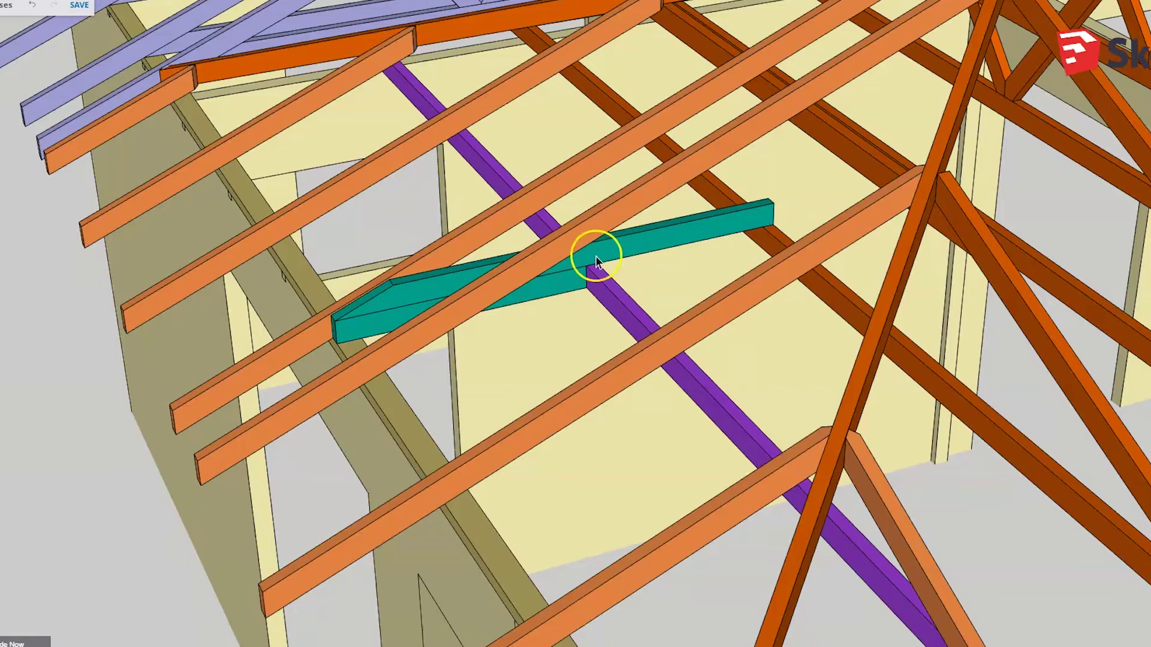
scroll(596, 385, "down", 3)
middle_click_drag(596, 384, 511, 364)
scroll(361, 235, "up", 6)
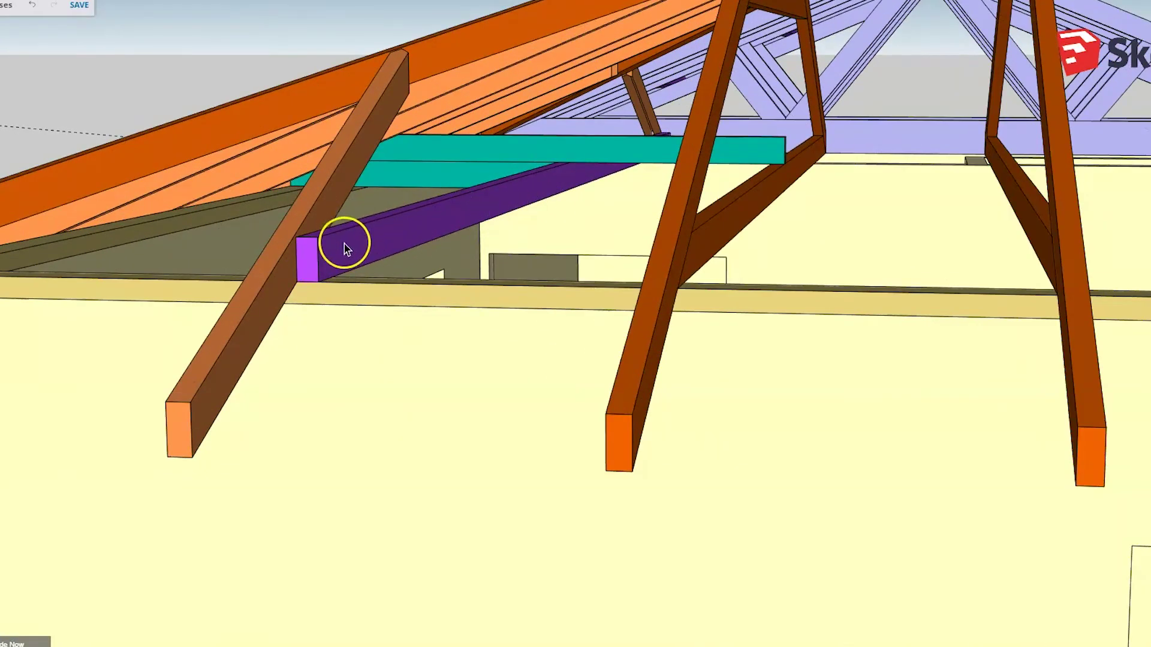
middle_click_drag(344, 247, 634, 465)
scroll(615, 401, "down", 4)
scroll(599, 465, "up", 6)
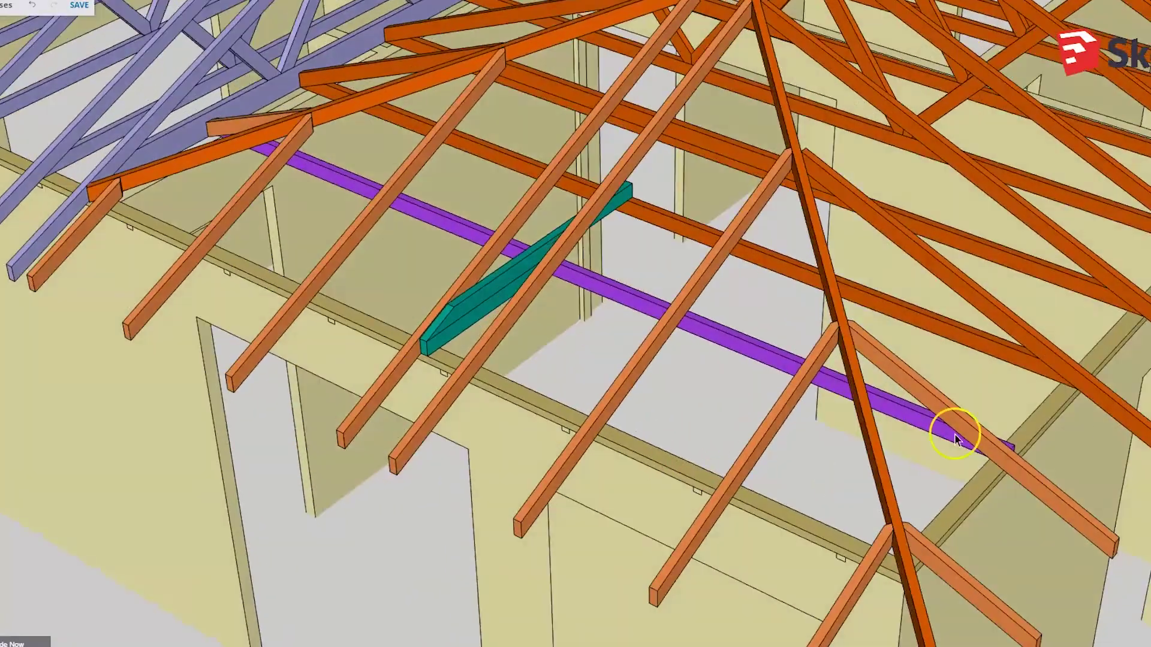
- Turn on the ceiling joist tag to show the purple joists in both hip ends, then zoom out
left_click(1150, 252)
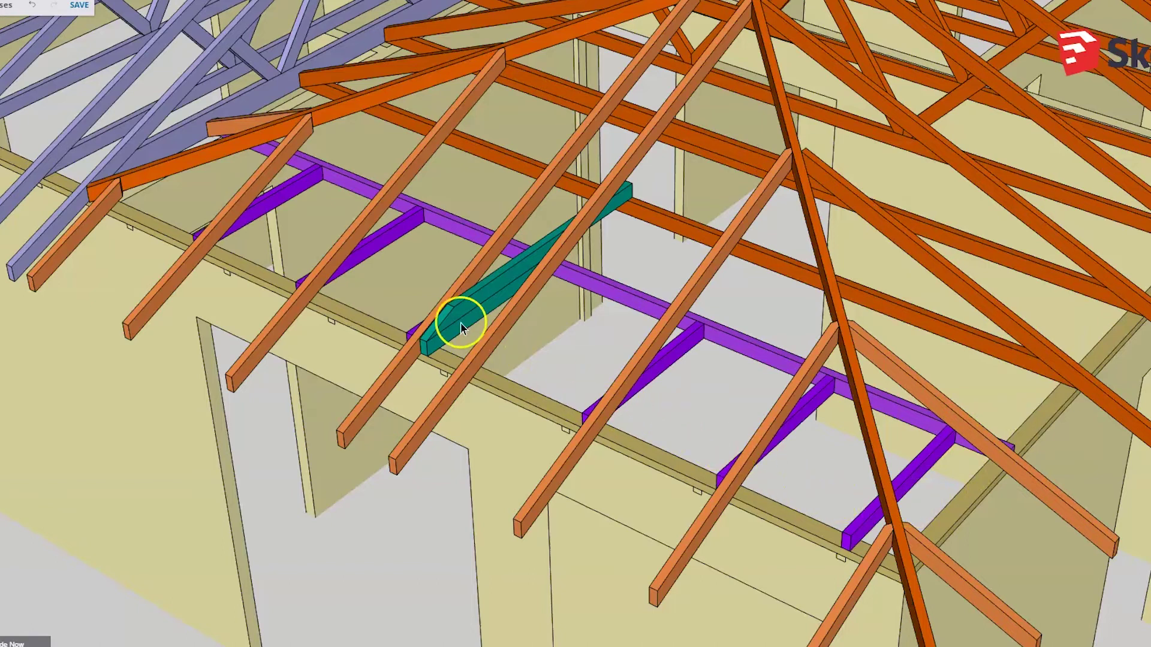
scroll(782, 466, "up", 5)
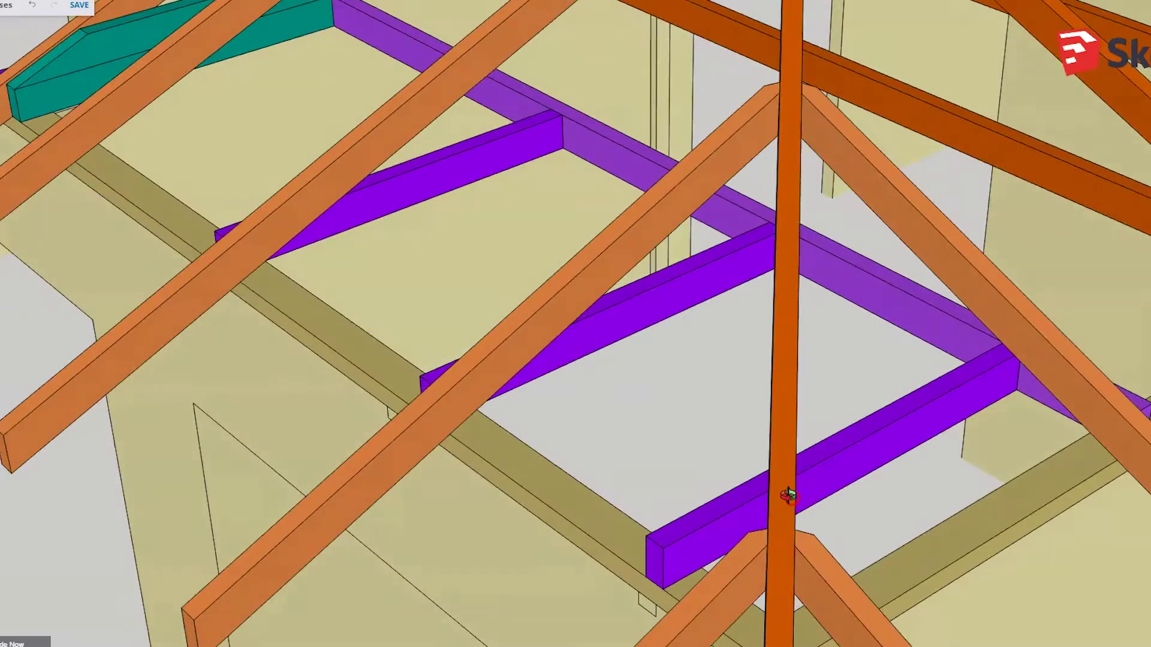
scroll(782, 477, "down", 2)
scroll(782, 476, "down", 10)
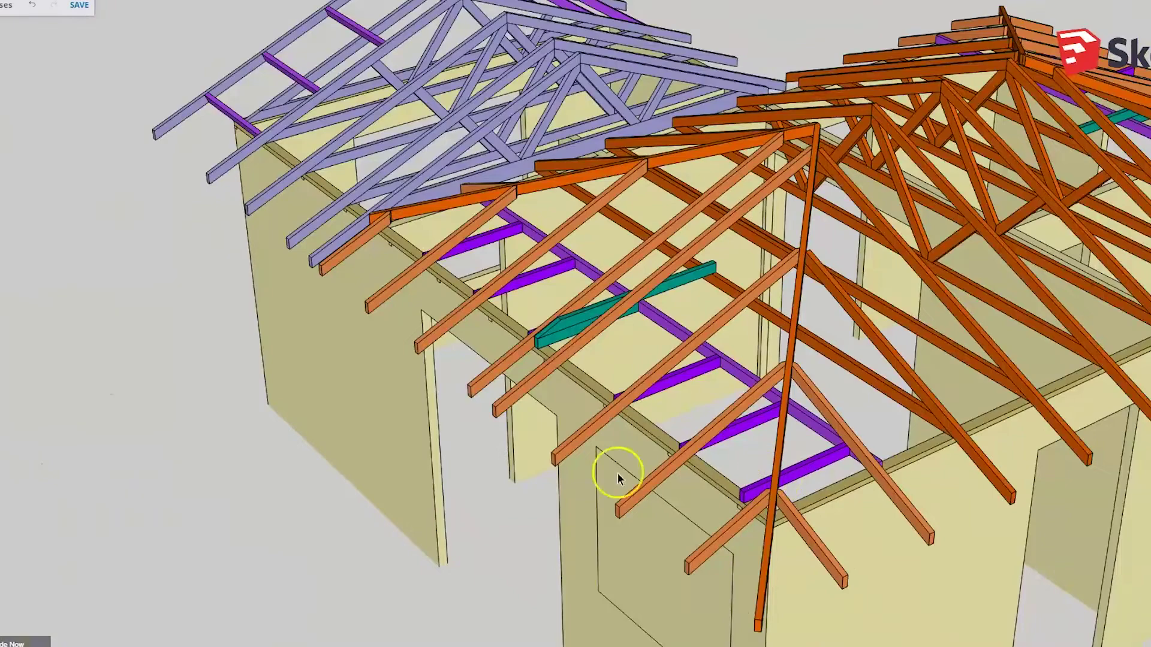
scroll(817, 329, "up", 8)
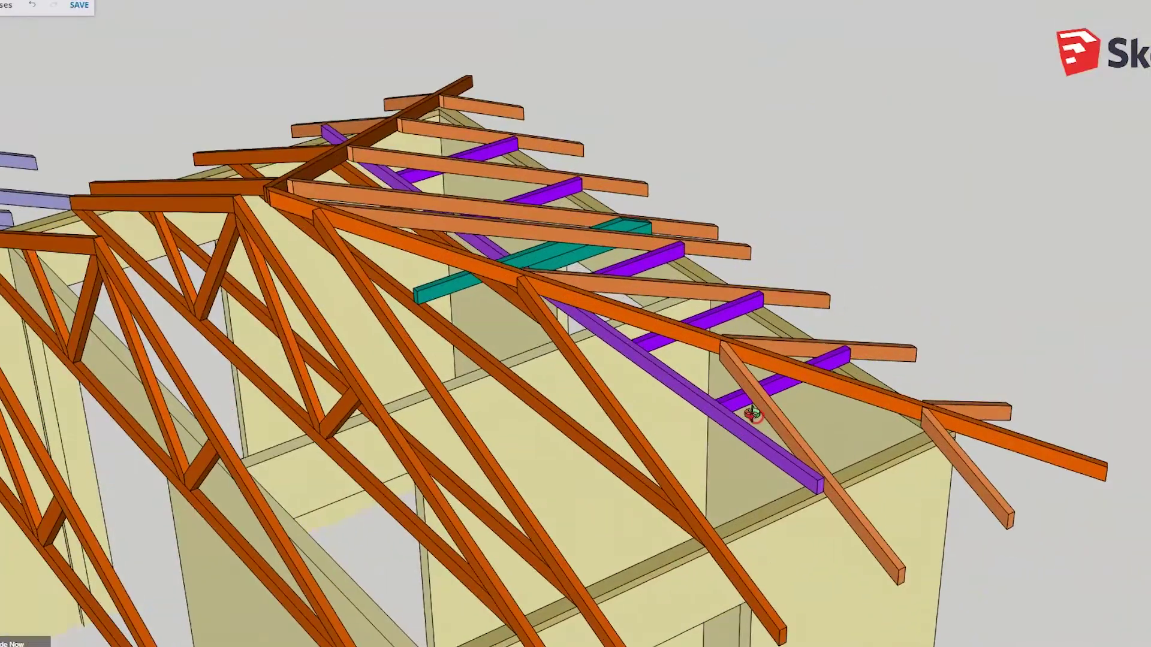
scroll(801, 495, "down", 10)
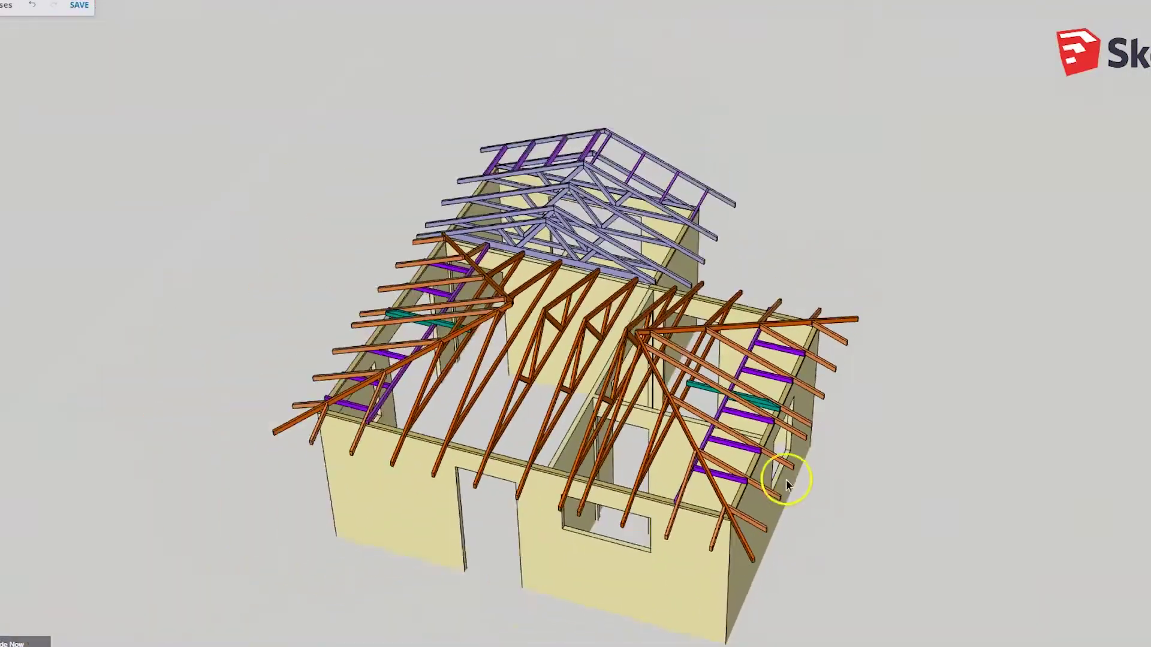
- Paint the triangular valley face where the gable and hip roofs meet pink on the solid roof model
middle_click_drag(785, 476, 567, 407)
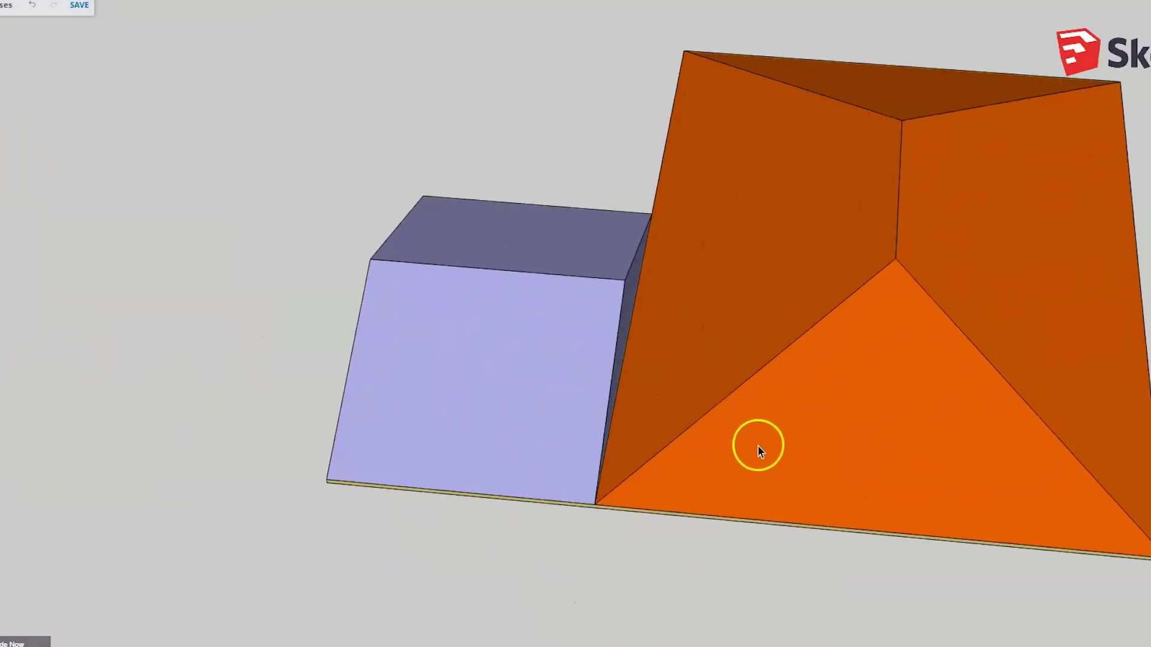
middle_click_drag(758, 445, 1136, 404)
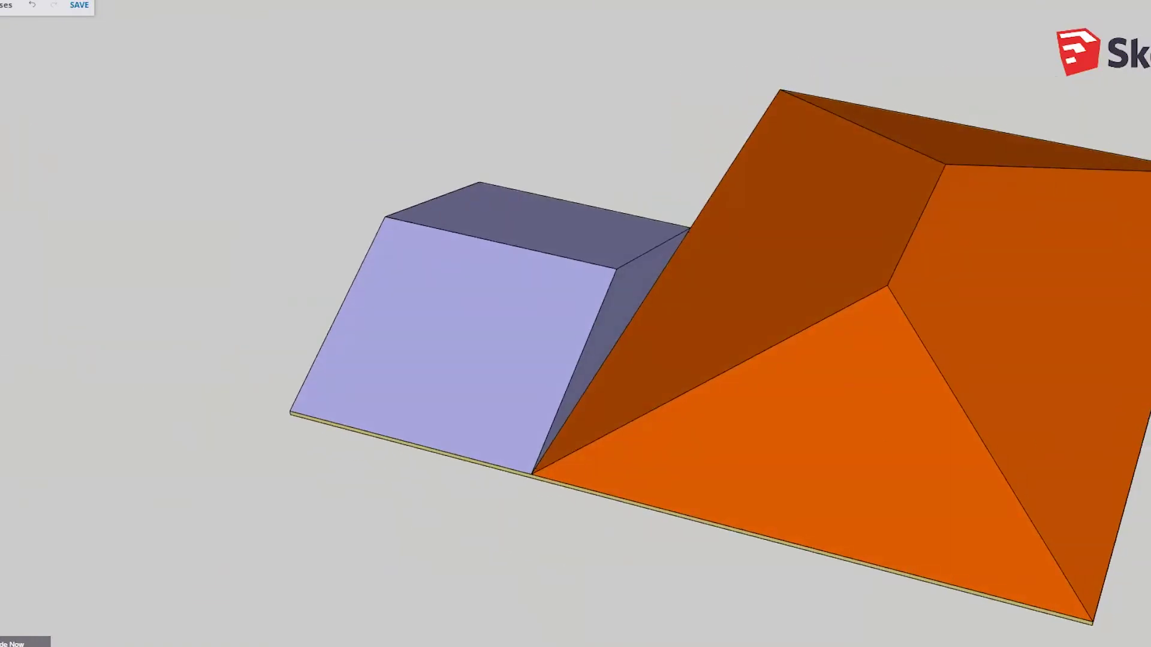
left_click(672, 295)
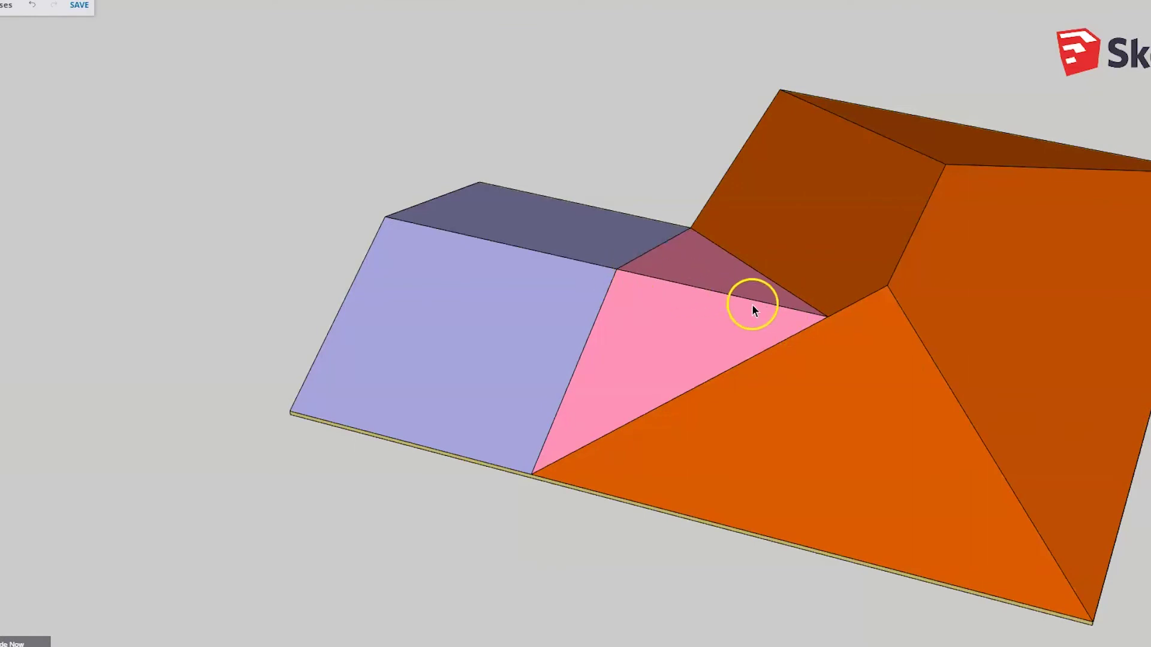
scroll(943, 450, "down", 1)
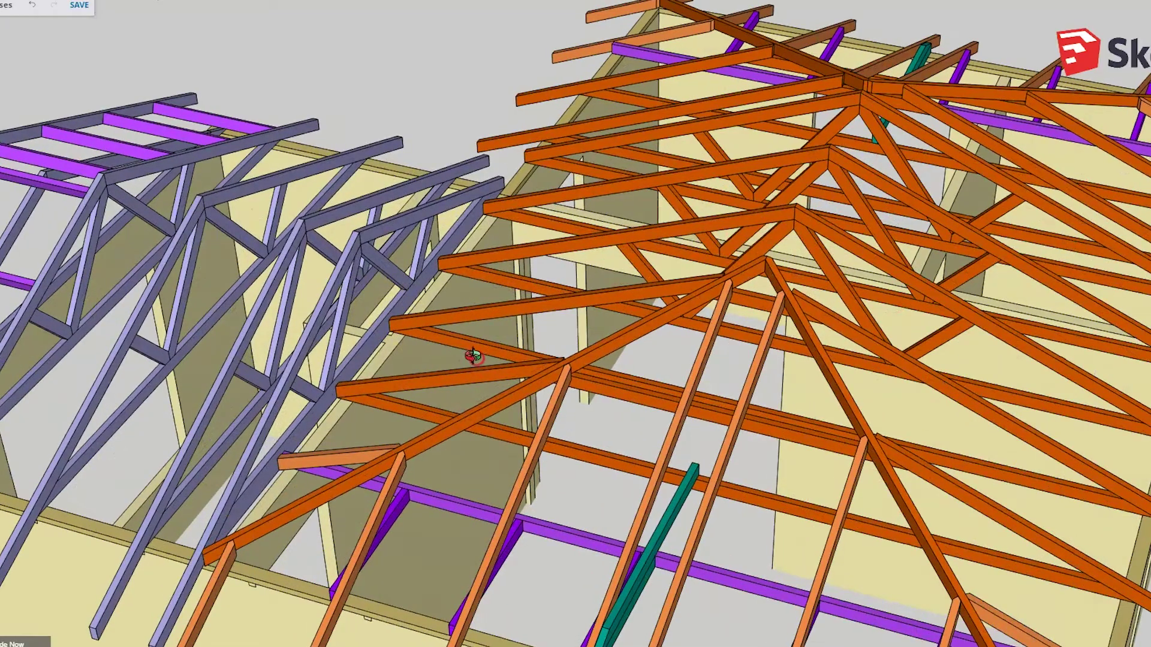
- Orbit to look down into the roof valley where the gable wing joins the hip roof
middle_click_drag(475, 347, 405, 273)
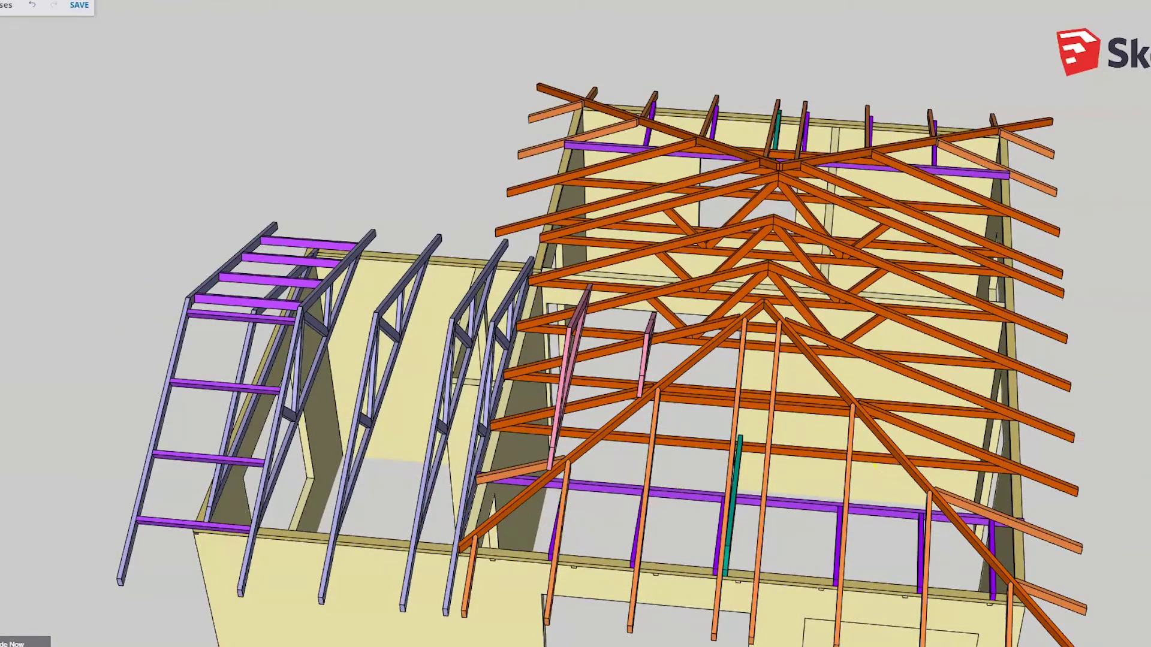
left_click(1148, 384)
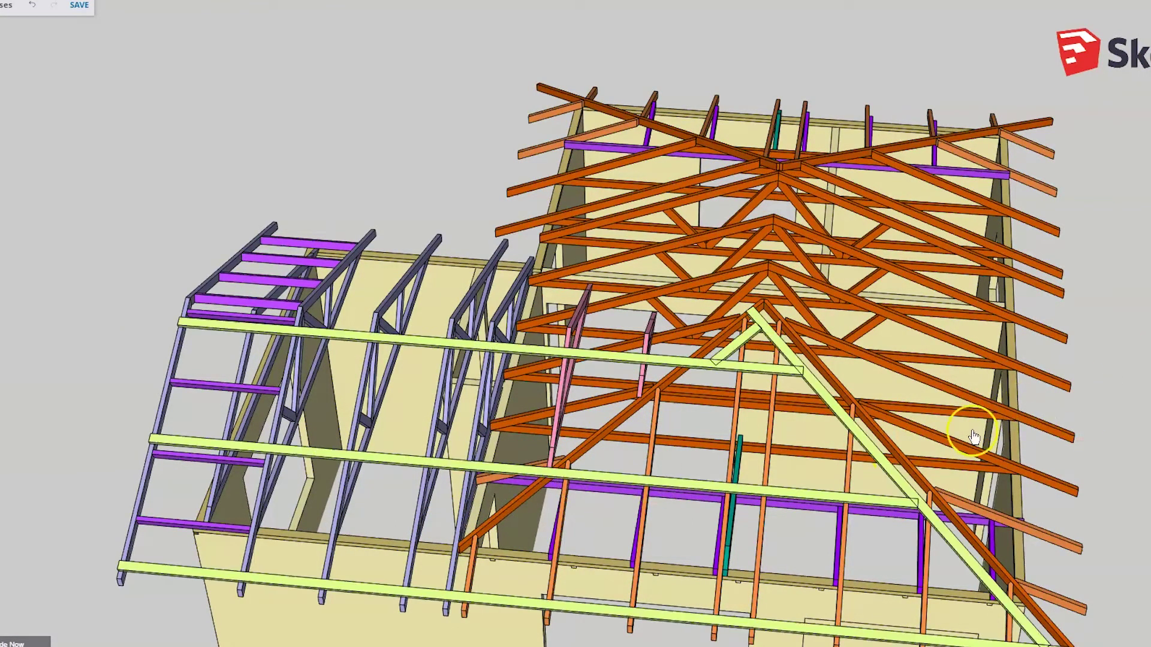
scroll(878, 321, "down", 1)
scroll(821, 513, "up", 3)
mouse_move(769, 480)
middle_mouse_down()
mouse_move(687, 453)
mouse_move(504, 341)
mouse_move(306, 245)
mouse_move(260, 246)
mouse_move(590, 421)
mouse_move(691, 383)
middle_mouse_up()
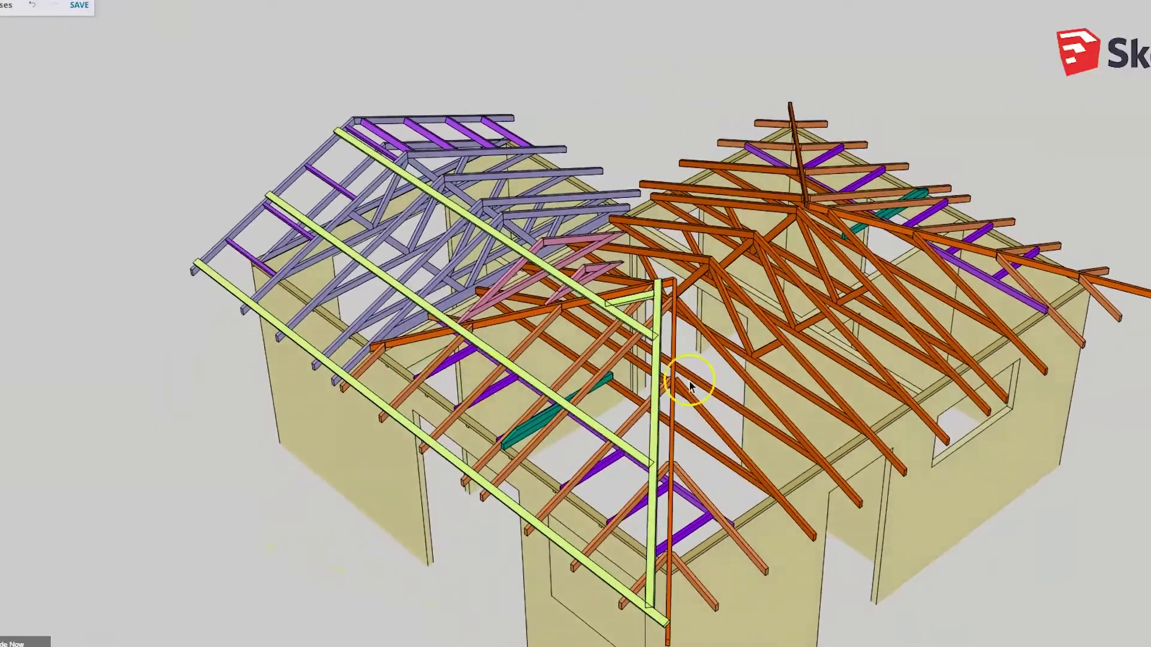
scroll(853, 548, "up", 2)
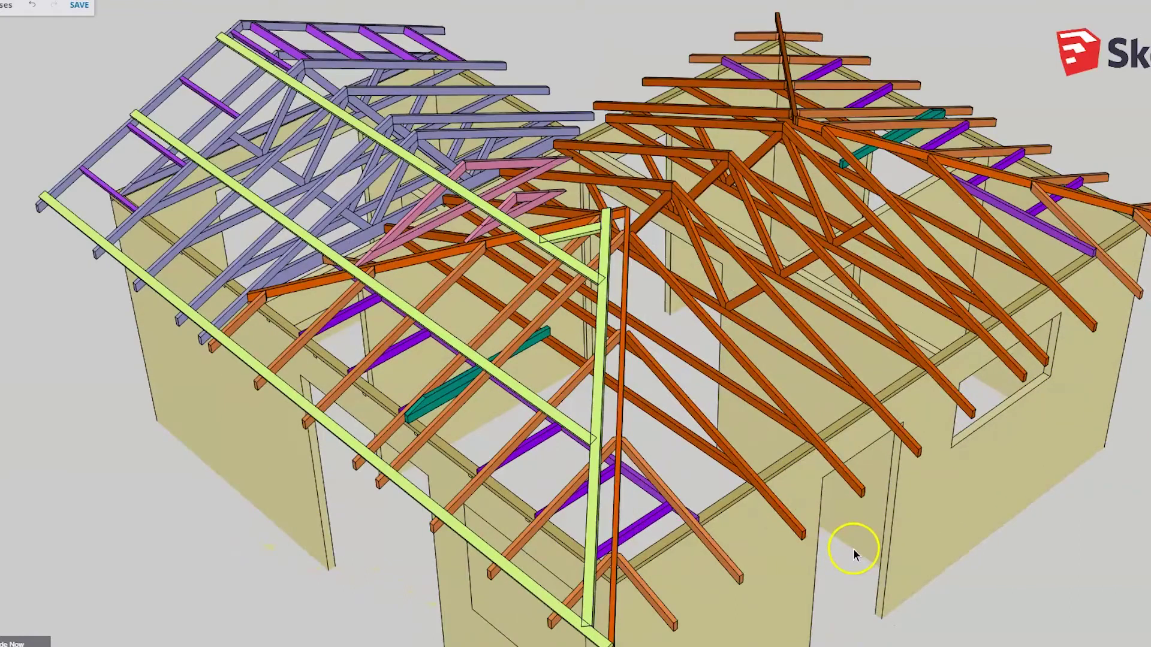
scroll(797, 384, "down", 1)
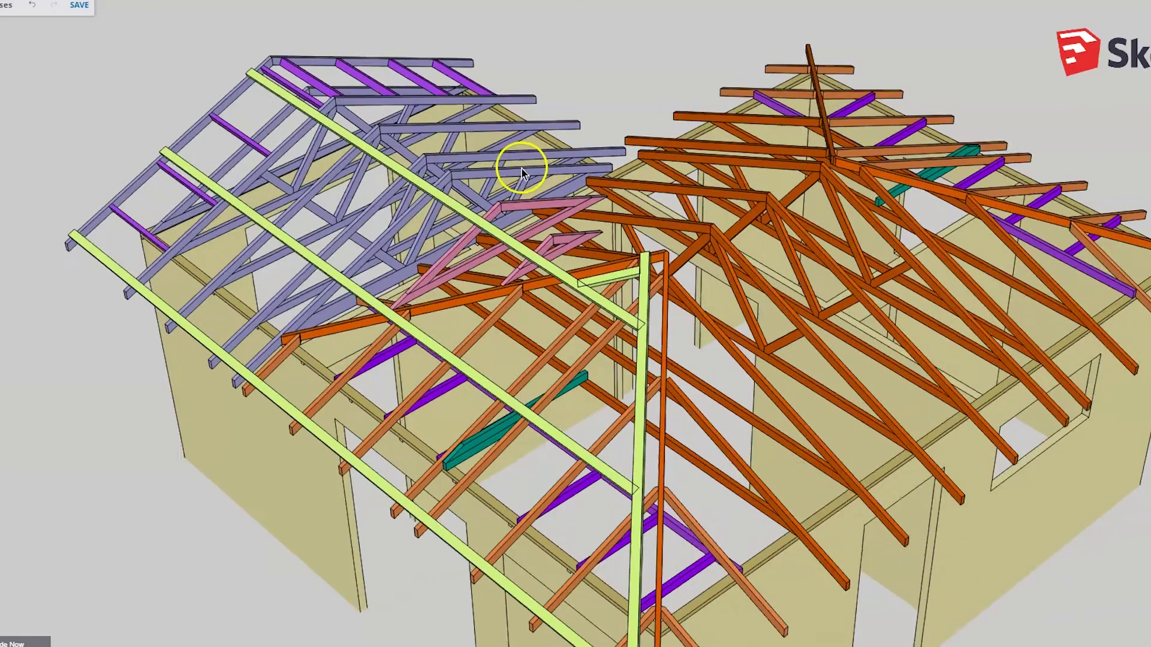
scroll(515, 166, "up", 3)
left_click(324, 154)
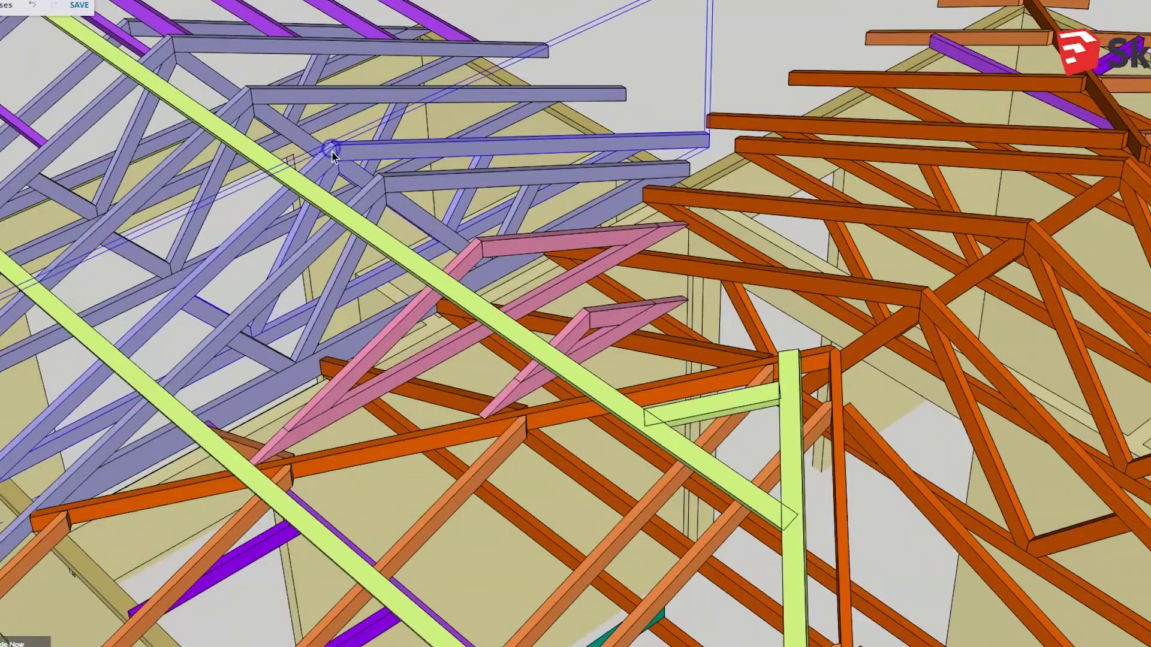
scroll(447, 161, "down", 2)
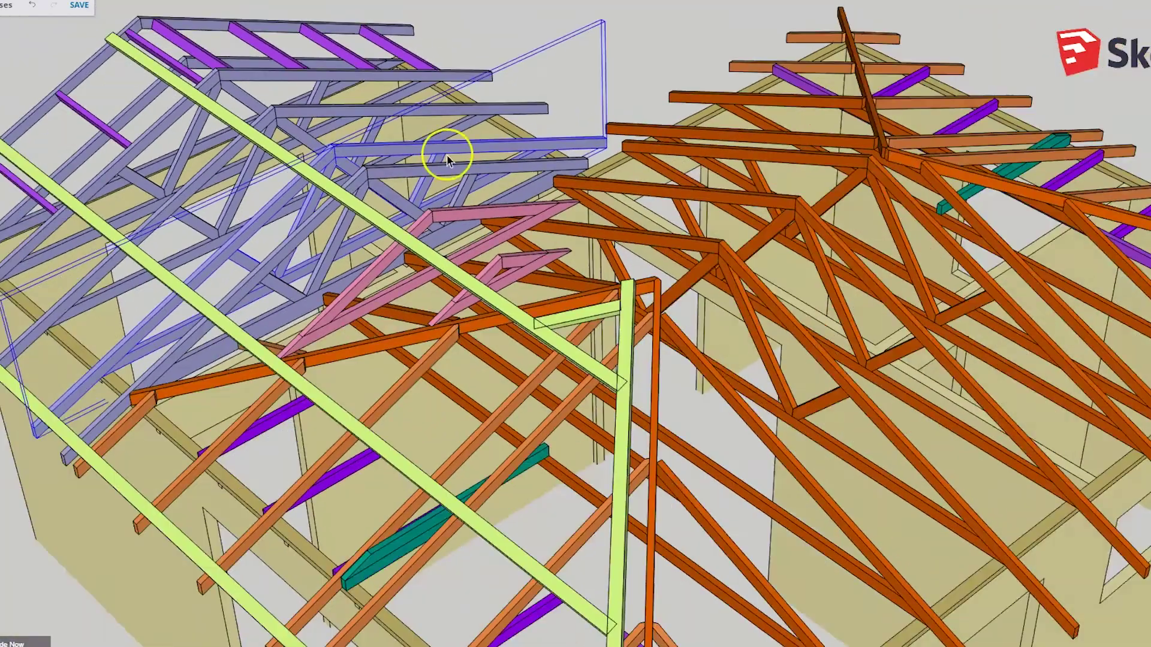
left_click(799, 208)
scroll(716, 199, "down", 3)
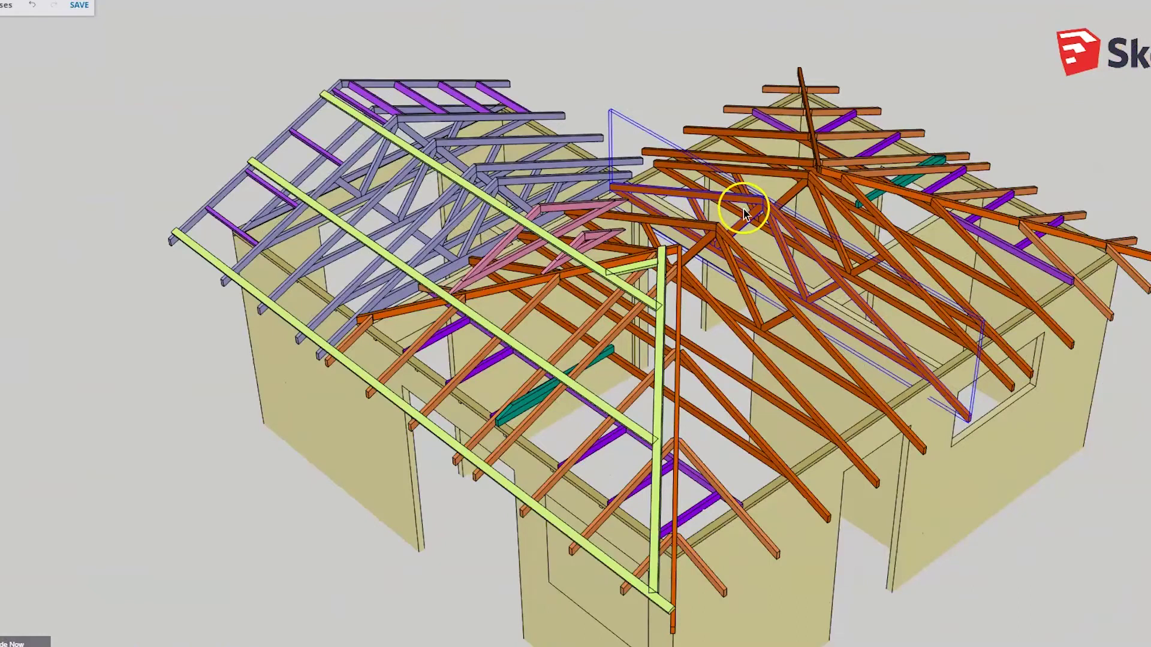
scroll(513, 190, "up", 4)
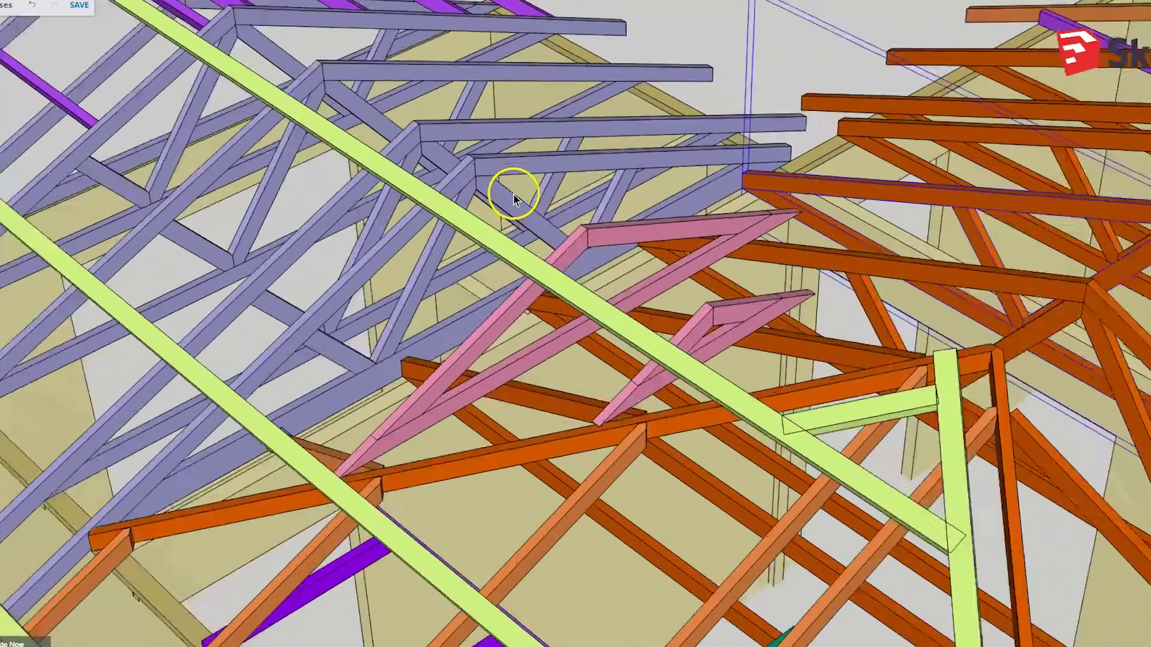
scroll(474, 180, "up", 1)
left_click(470, 177)
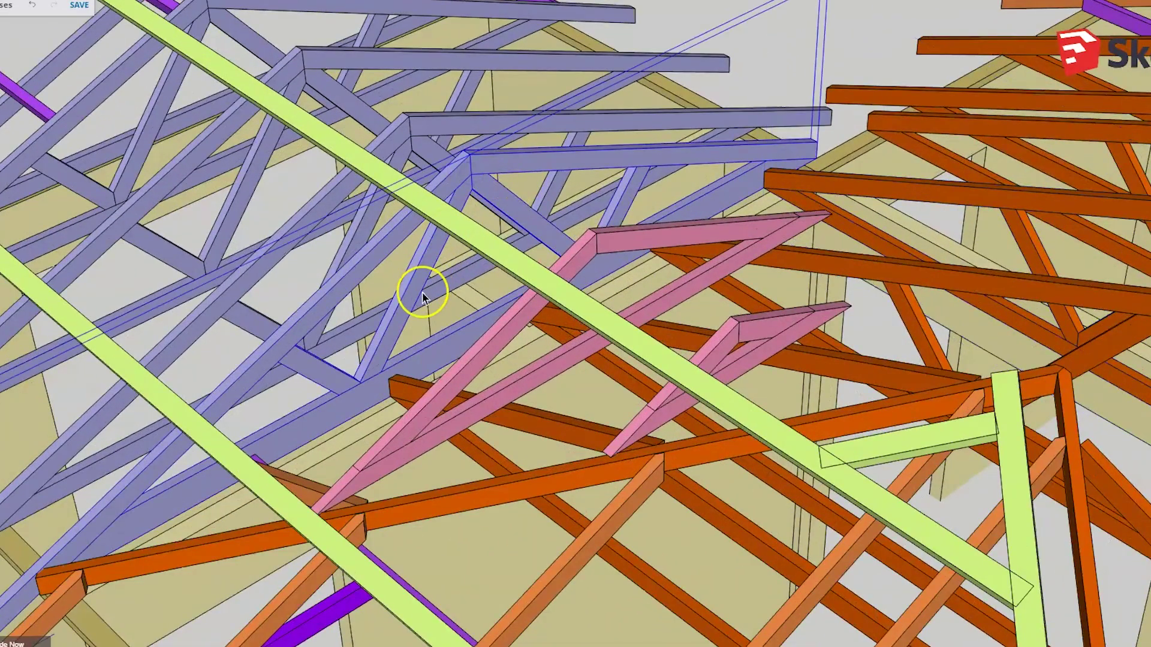
middle_click_drag(549, 298, 610, 311)
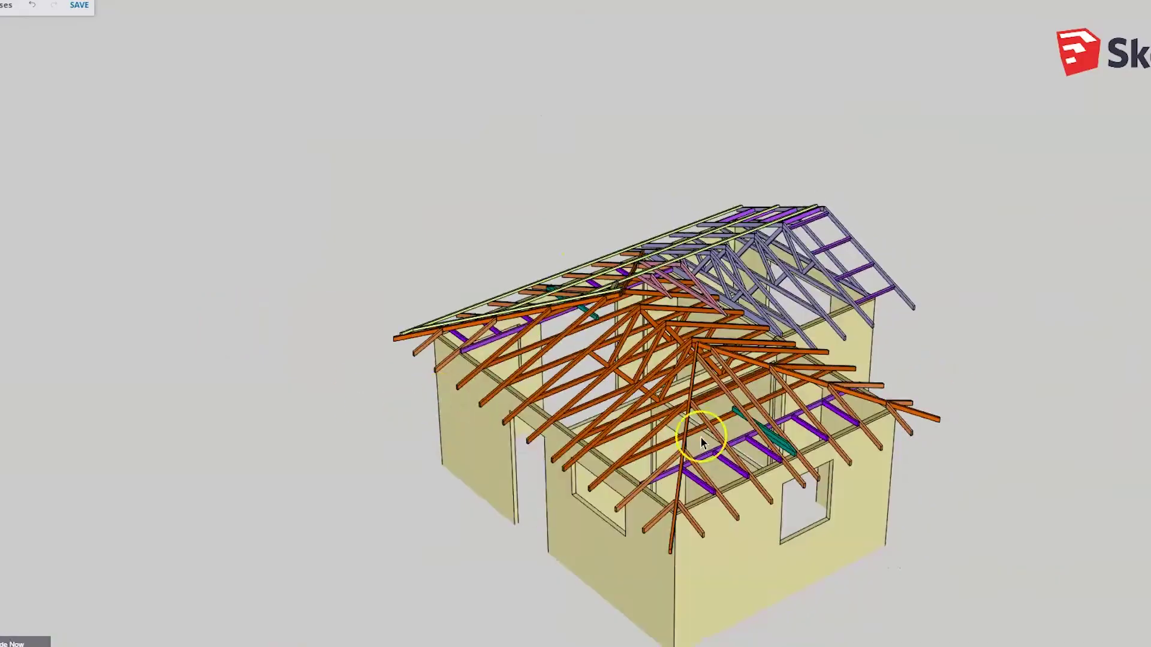
scroll(700, 436, "up", 5)
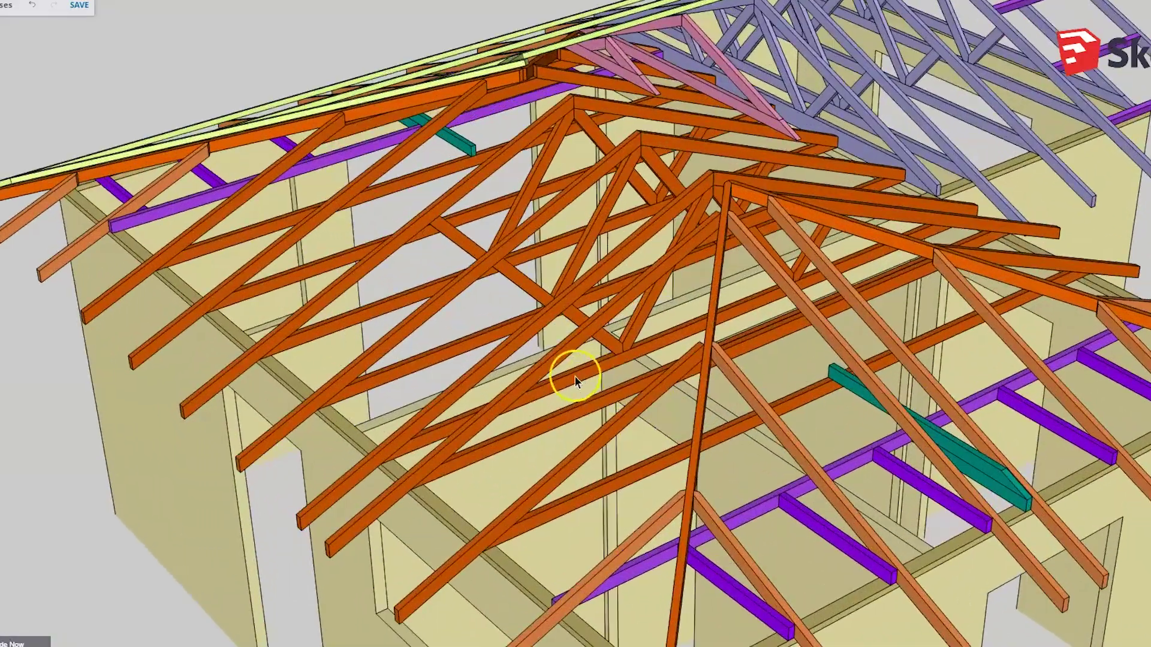
left_click(535, 386)
mouse_move(547, 393)
middle_mouse_down()
mouse_move(642, 368)
mouse_move(760, 298)
mouse_move(833, 304)
middle_mouse_up()
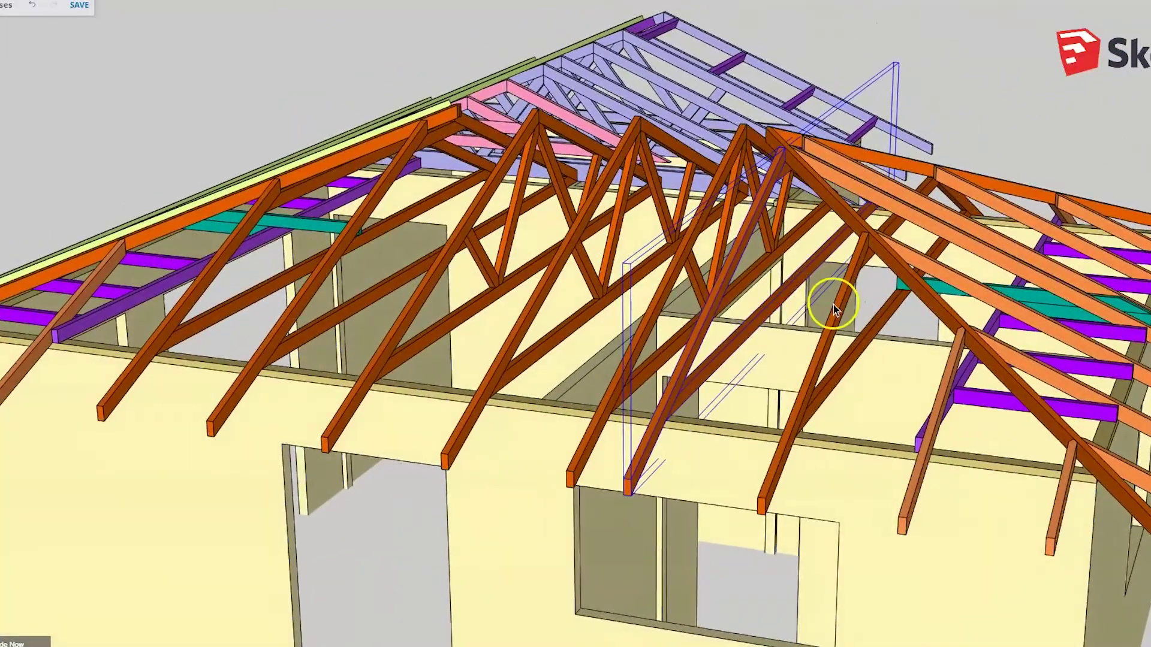
left_click(836, 306)
scroll(256, 498, "down", 5)
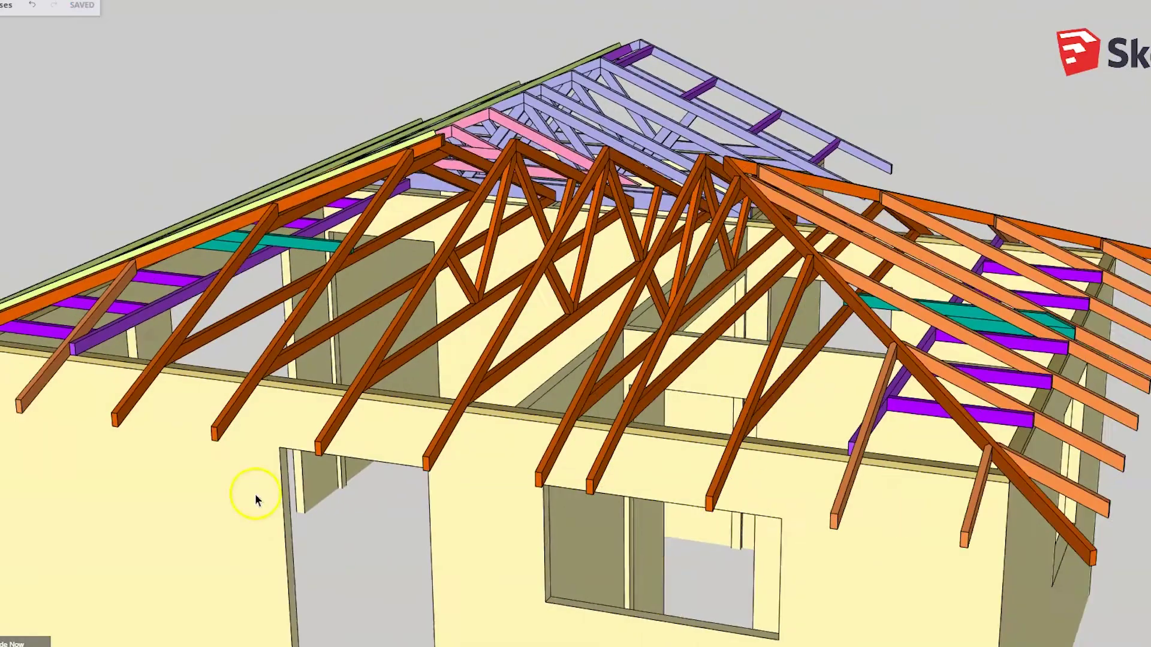
mouse_move(282, 427)
middle_mouse_down()
mouse_move(472, 498)
mouse_move(673, 462)
mouse_move(678, 476)
mouse_move(699, 475)
middle_mouse_up()
scroll(701, 473, "up", 4)
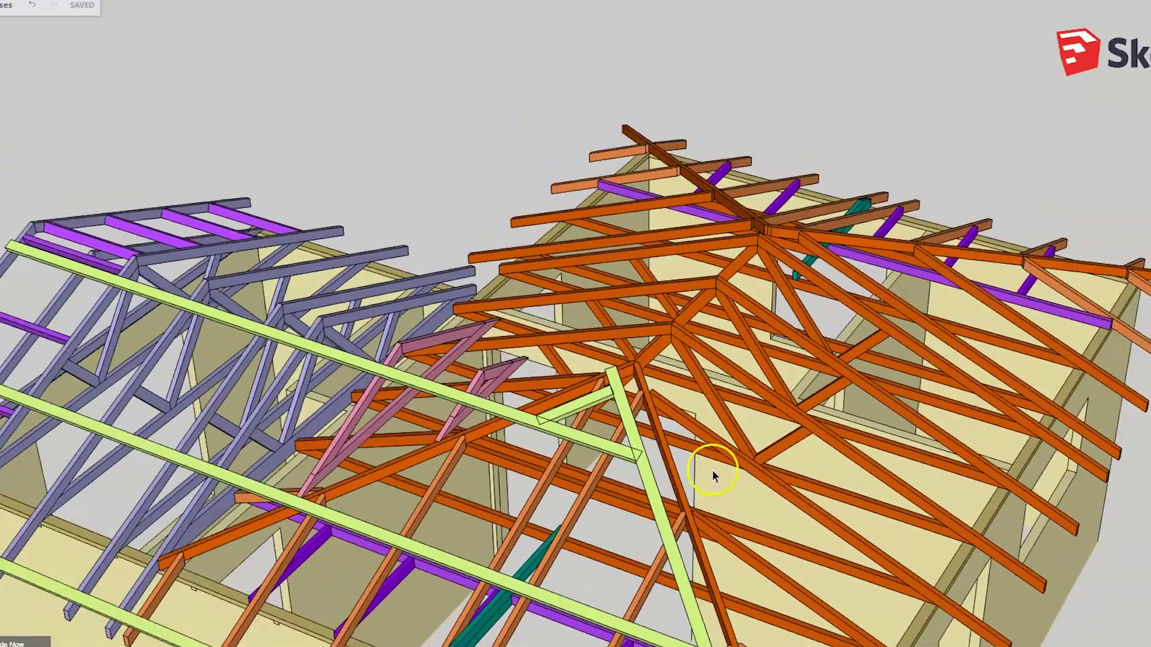
scroll(737, 467, "down", 2)
scroll(889, 458, "down", 3)
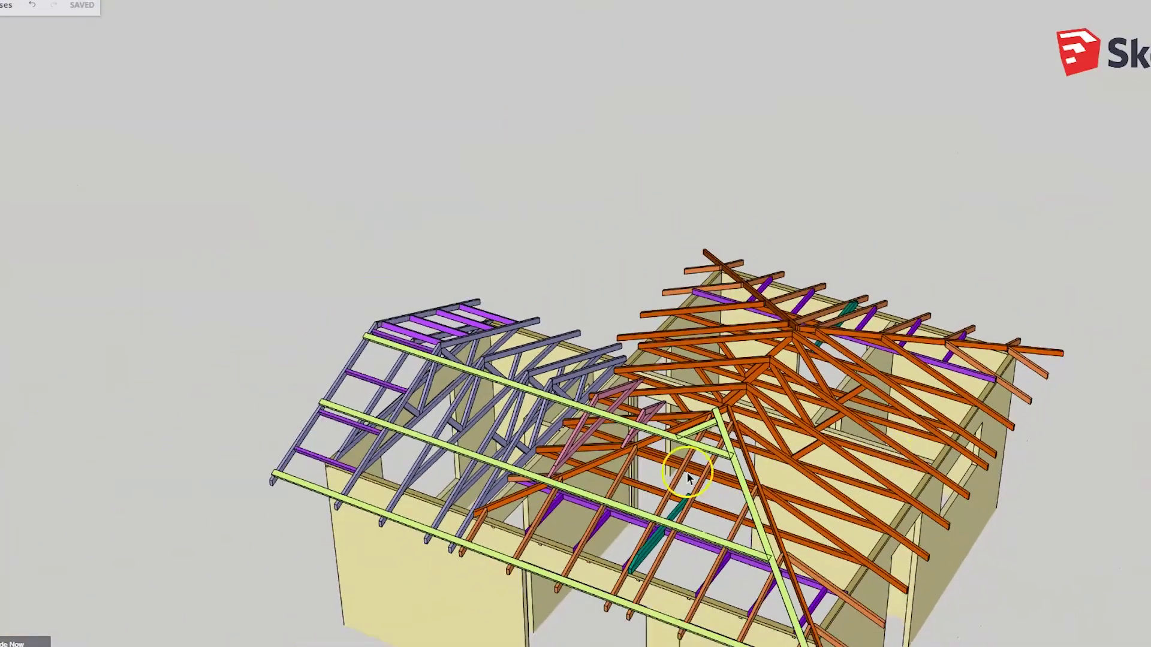
scroll(513, 495, "up", 1)
middle_click_drag(513, 495, 835, 295)
scroll(660, 419, "up", 4)
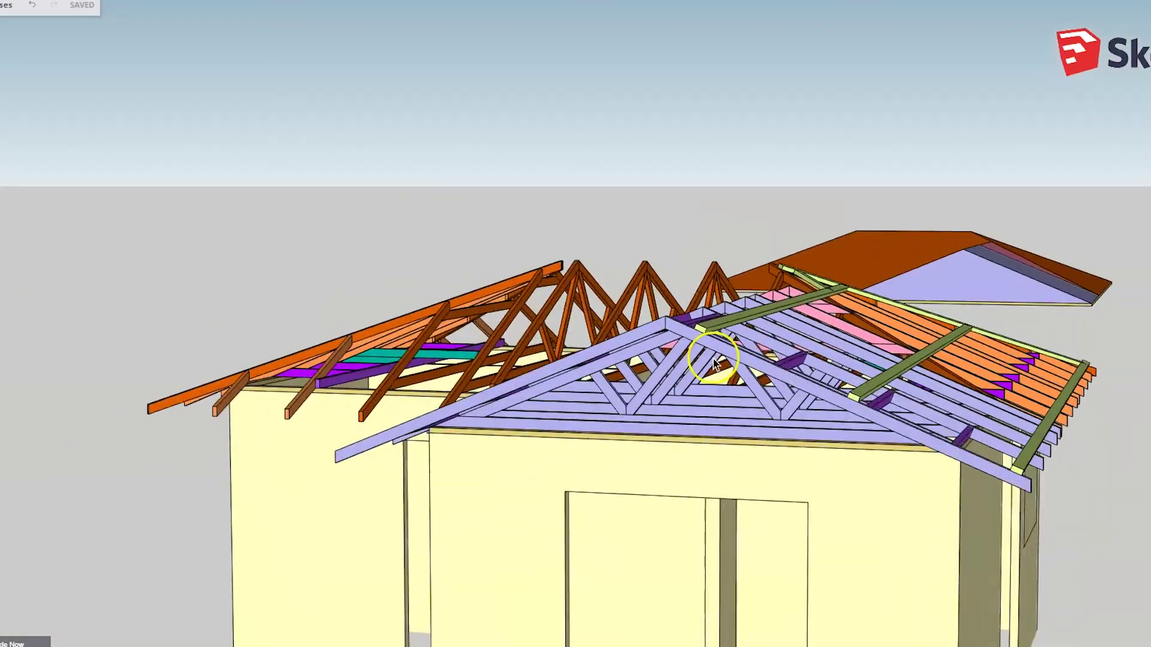
scroll(609, 481, "down", 3)
middle_click_drag(714, 483, 604, 515)
scroll(604, 515, "down", 5)
scroll(487, 586, "up", 4)
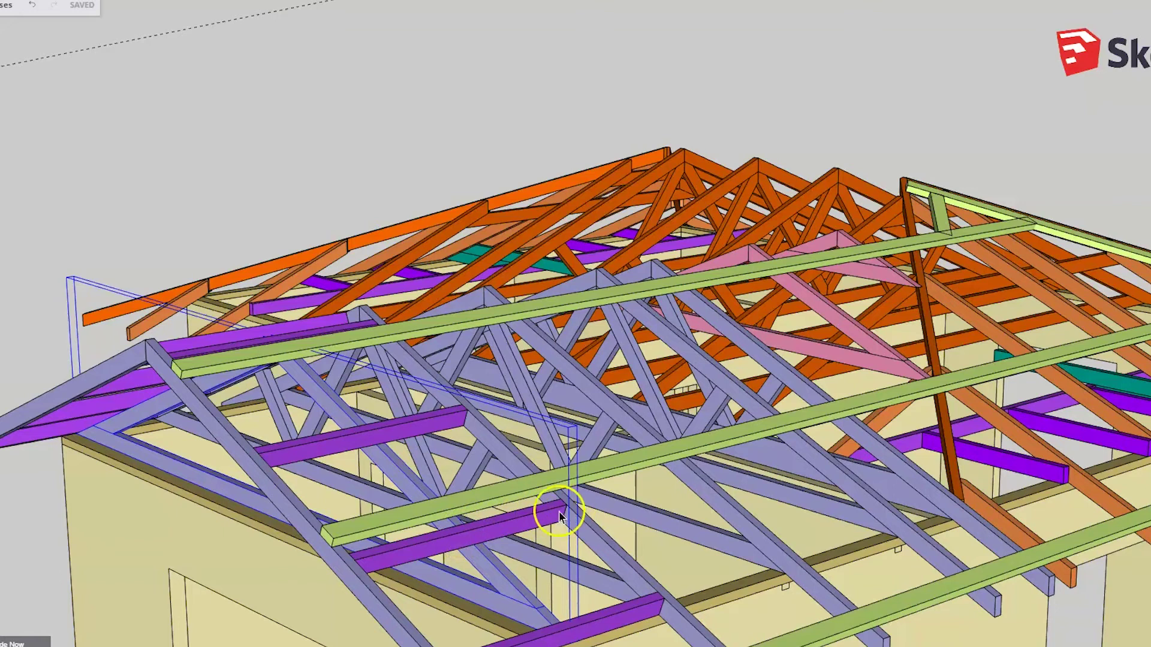
scroll(540, 497, "down", 3)
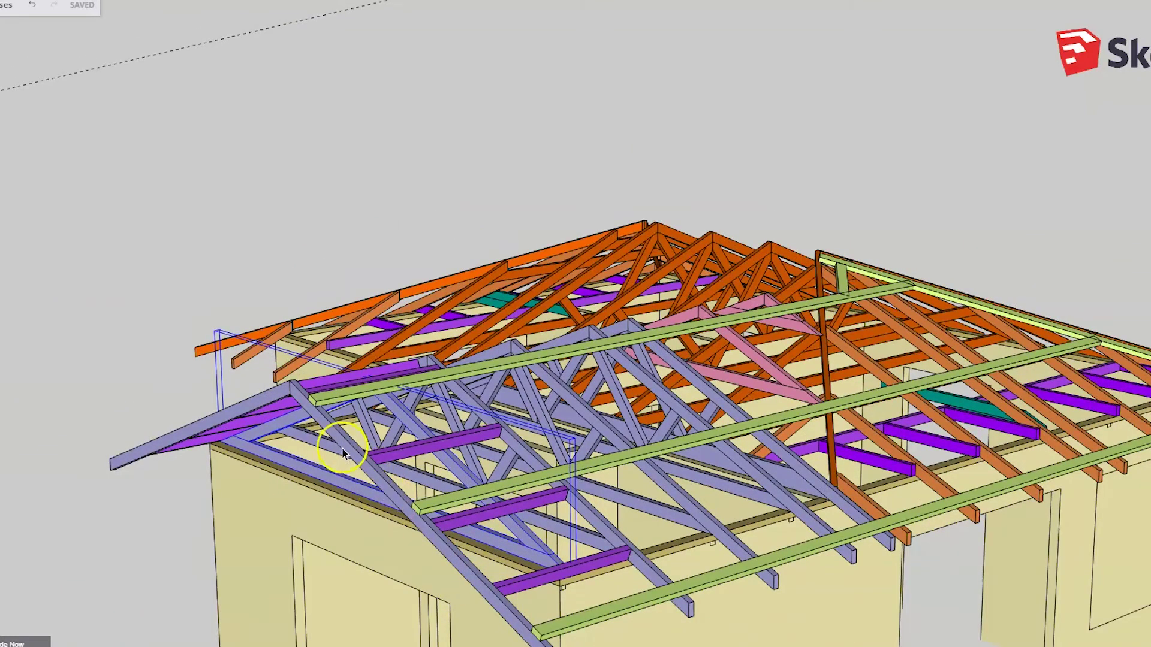
left_click(343, 451)
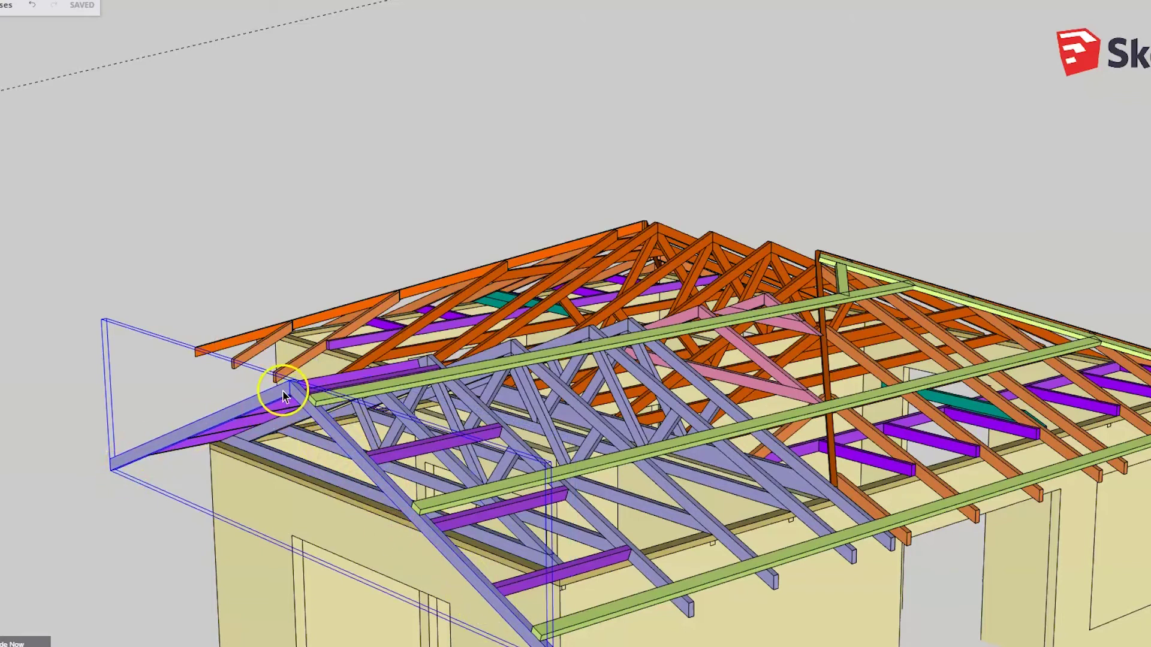
scroll(782, 393, "down", 2)
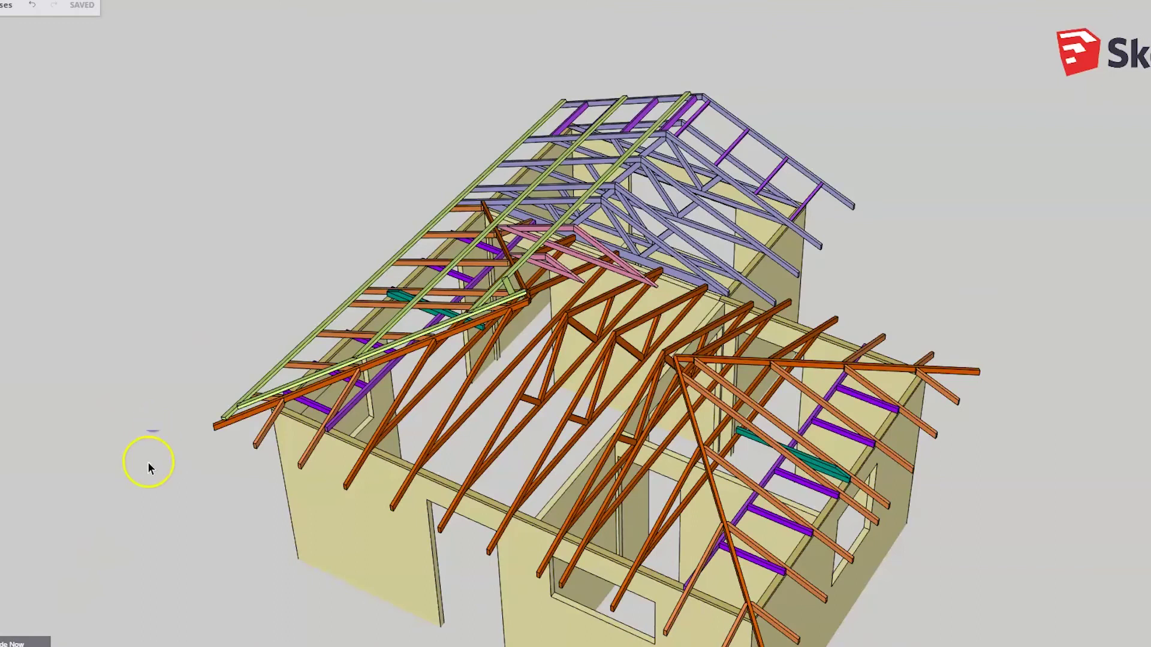
- Make the teal hanging beams visible alongside the walls and purple ceiling joists
mouse_move(150, 462)
middle_mouse_down()
mouse_move(348, 508)
mouse_move(398, 475)
mouse_move(380, 470)
mouse_move(420, 461)
middle_mouse_up()
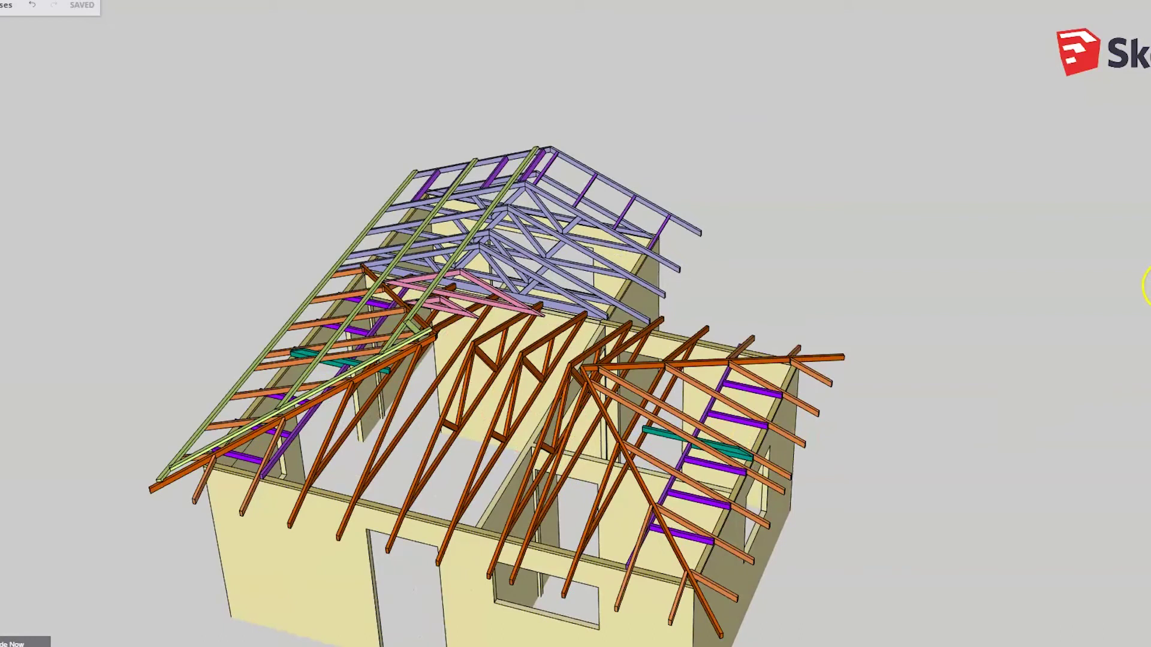
left_click(1150, 287)
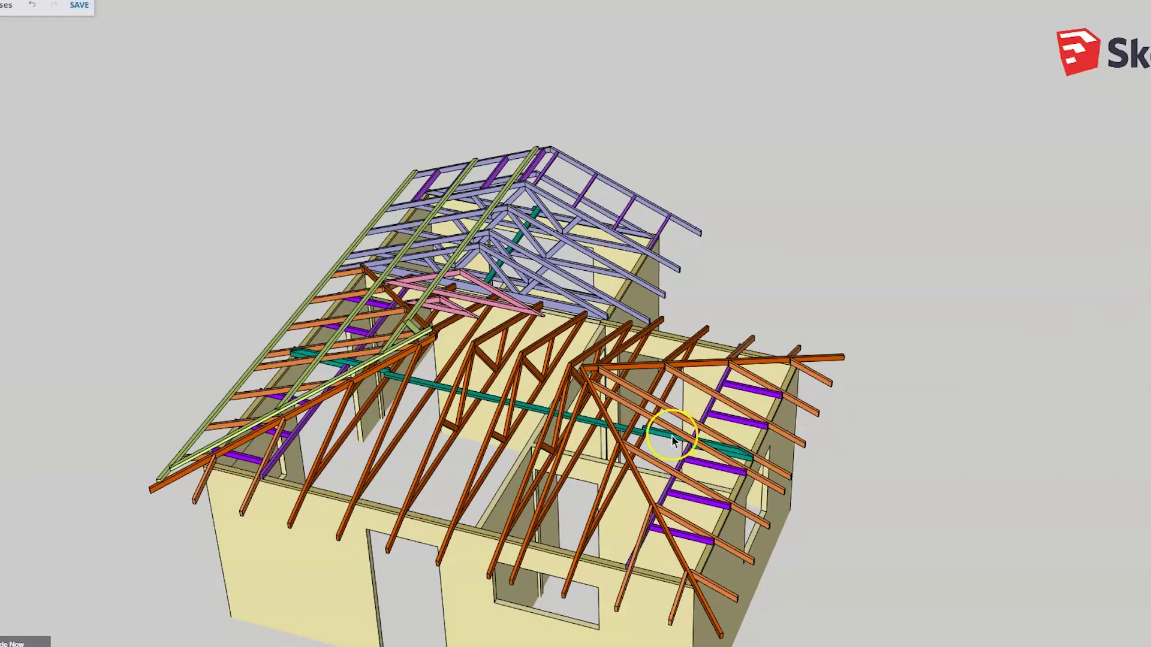
scroll(527, 437, "up", 2)
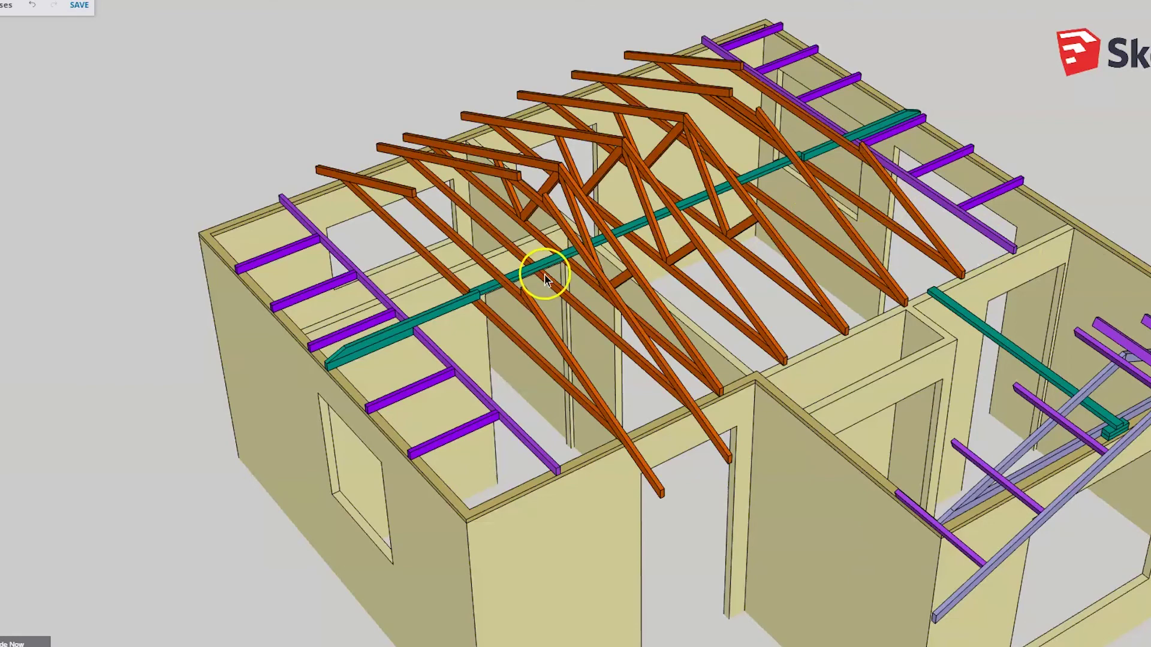
- Orbit closer to a top-down view of the orange trusses over the square wing
middle_click_drag(545, 270, 484, 283)
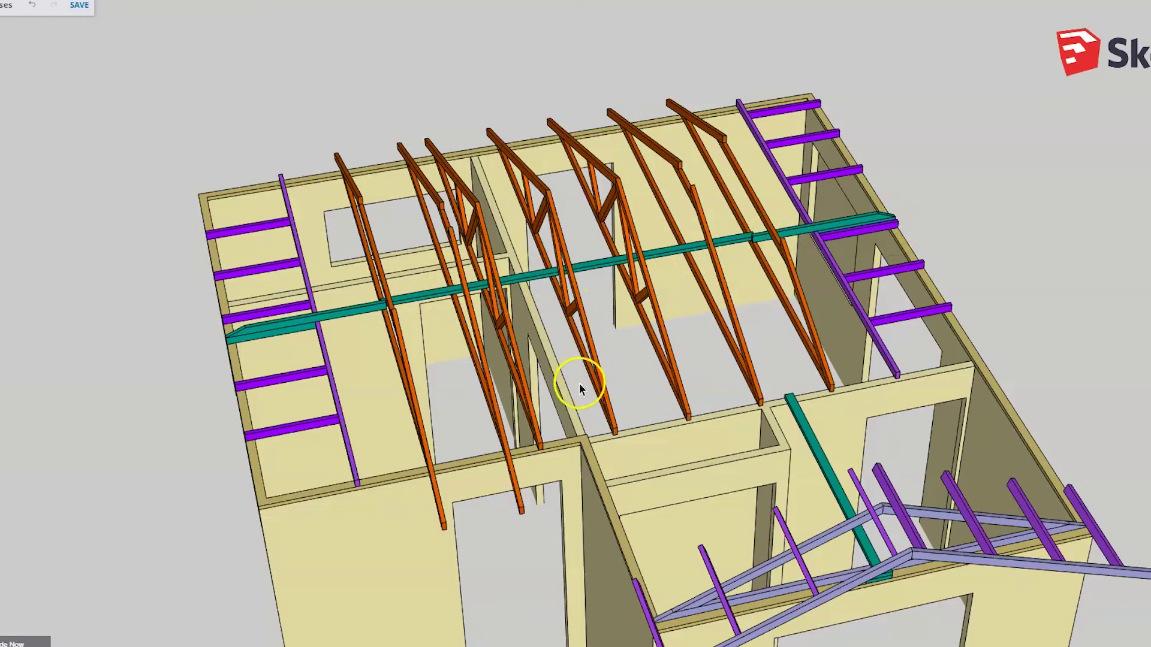
middle_click_drag(579, 388, 990, 392)
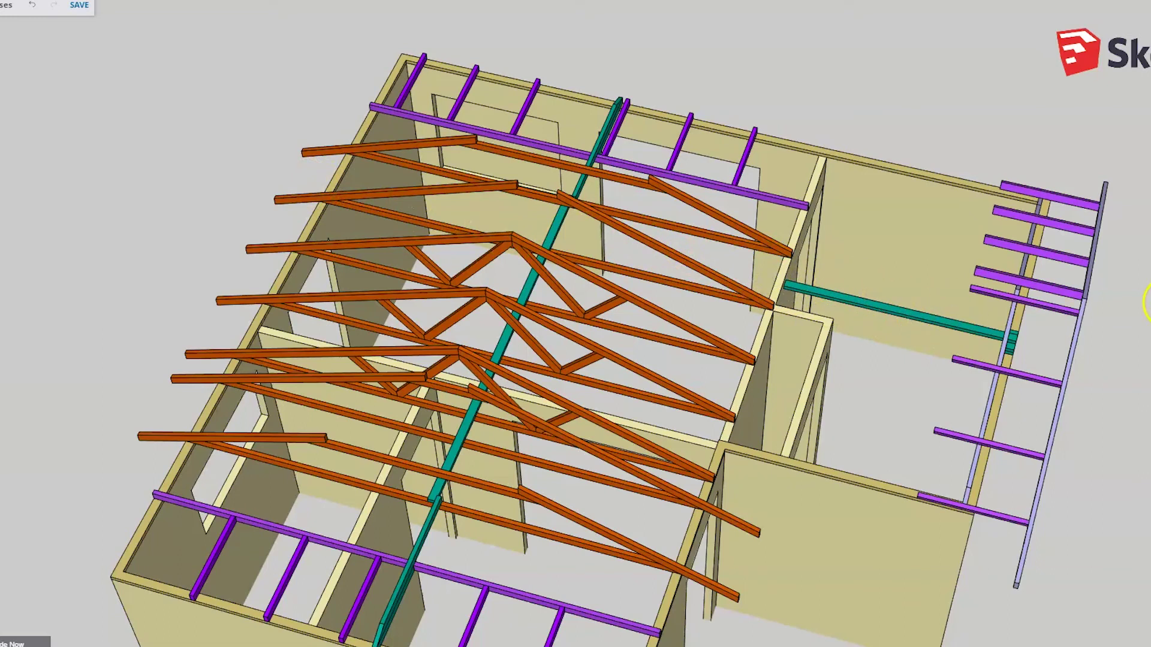
- Show the lilac gable truss at the junction wall and check its fit from above
left_click(1134, 225)
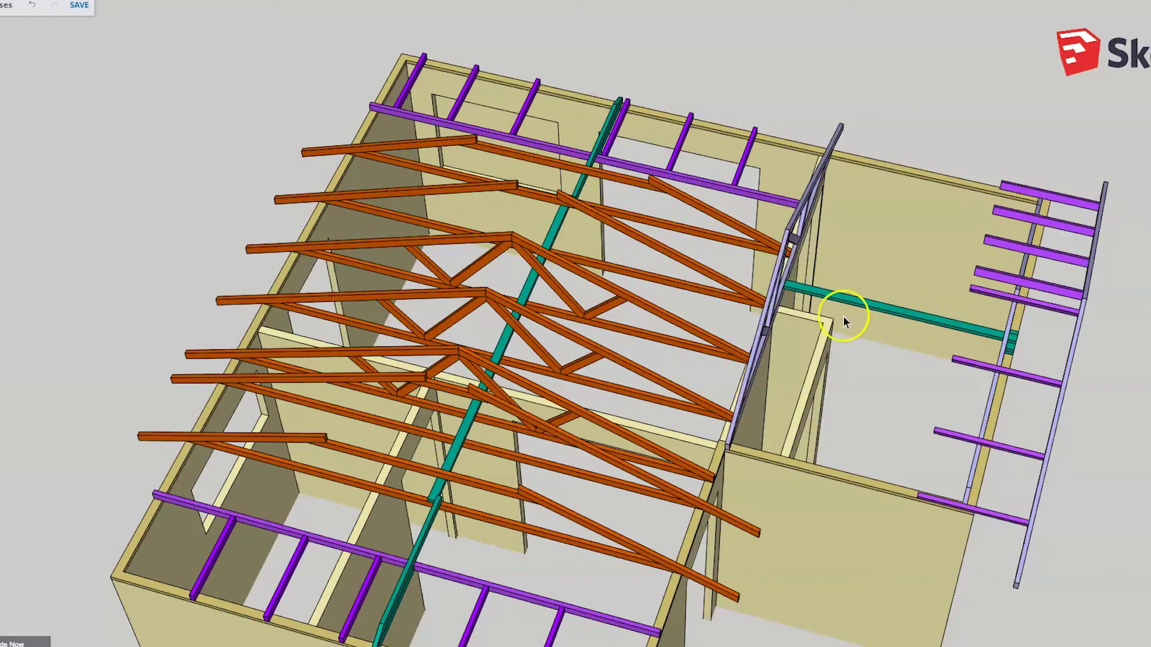
scroll(842, 316, "up", 3)
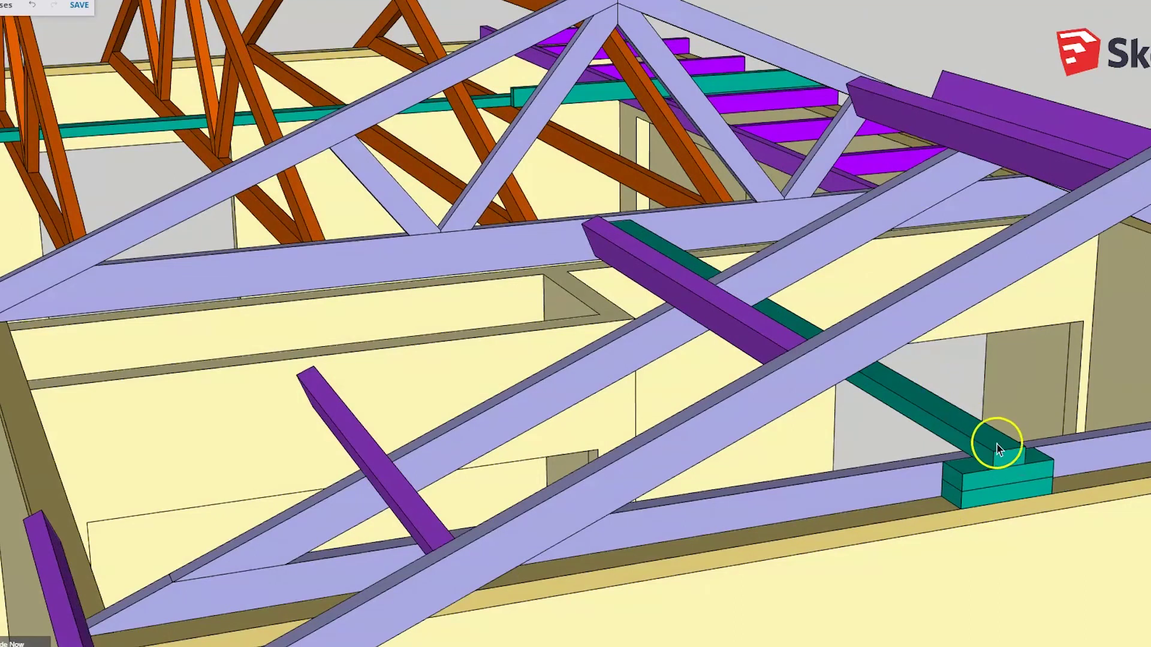
middle_click_drag(830, 336, 1086, 419)
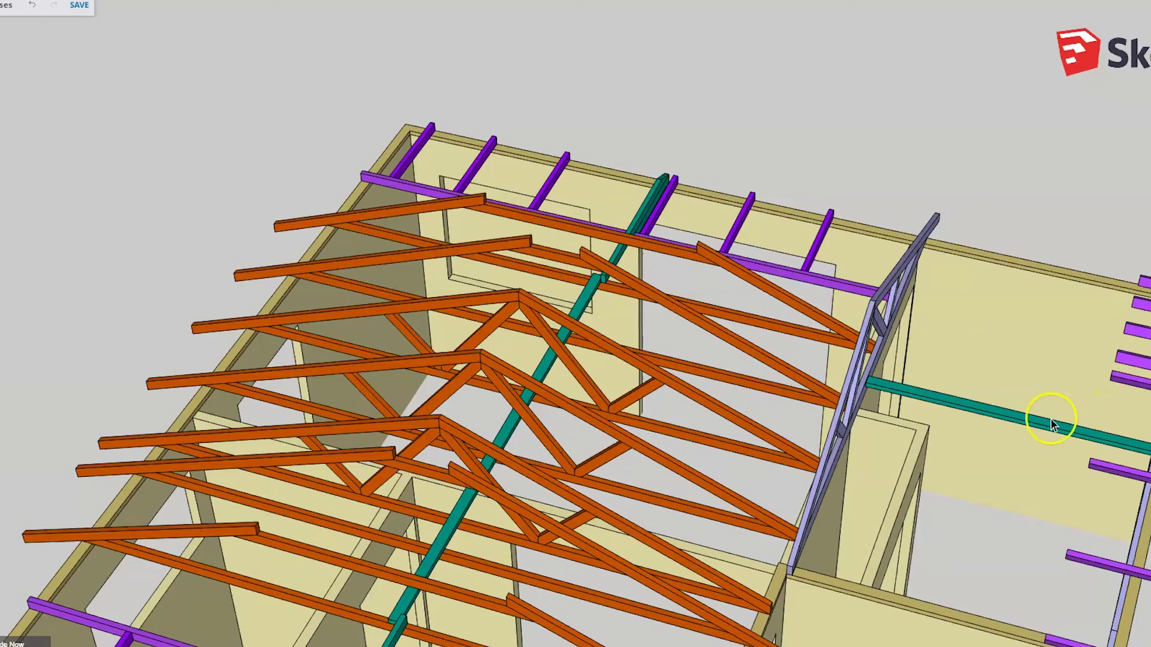
scroll(872, 390, "up", 5)
scroll(866, 386, "up", 2)
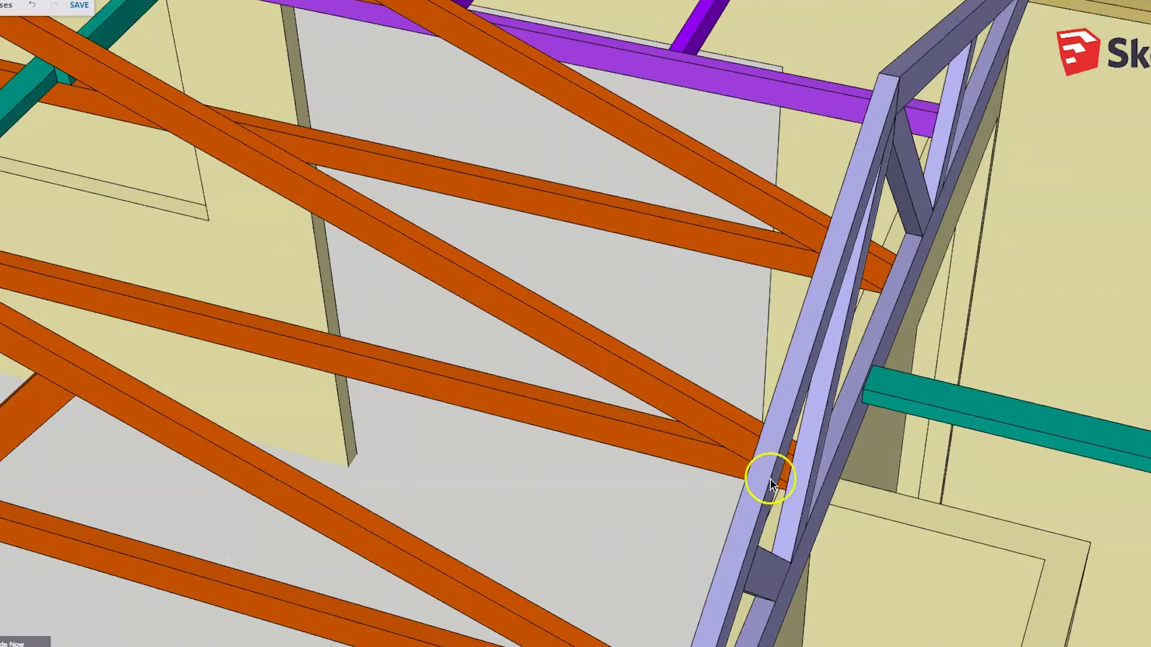
scroll(809, 482, "down", 5)
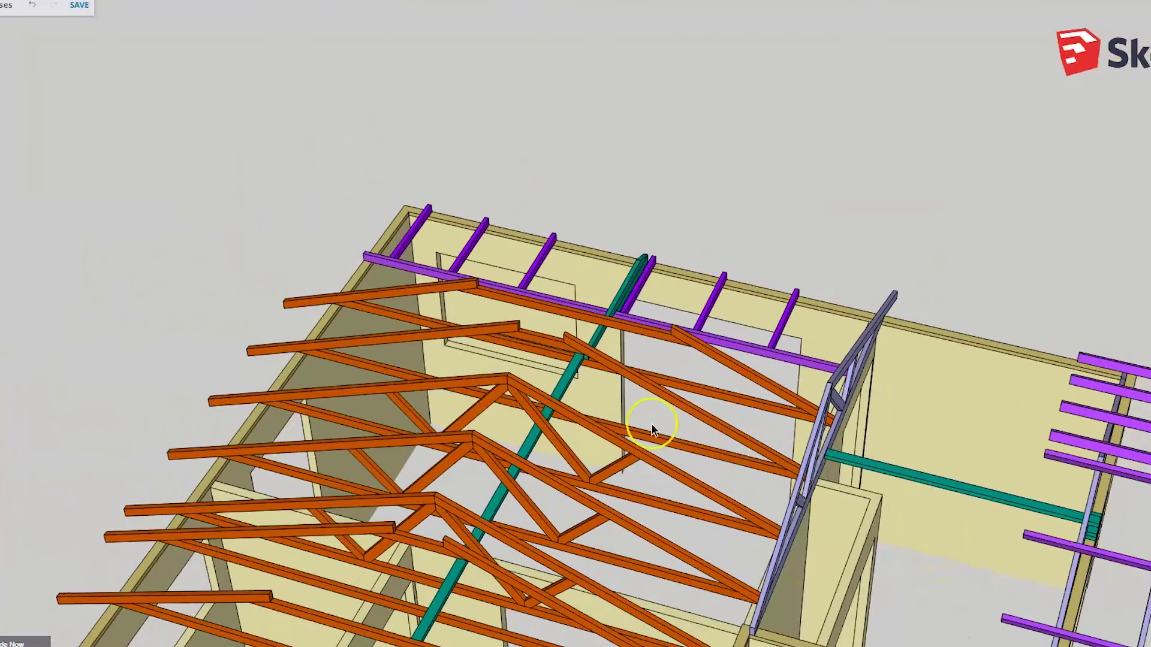
scroll(305, 348, "down", 2)
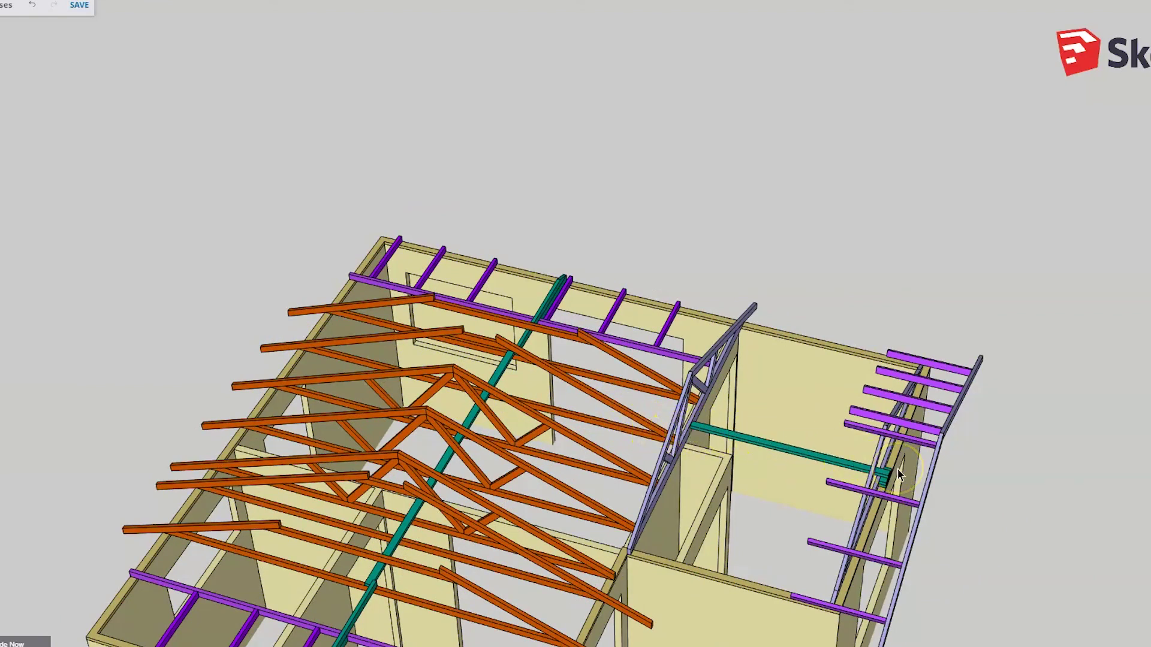
scroll(897, 469, "down", 5)
- Orbit around the house to a high corner view of the complete L-shaped roof frame
mouse_move(897, 469)
middle_mouse_down()
mouse_move(895, 318)
mouse_move(564, 215)
mouse_move(285, 200)
middle_mouse_up()
middle_click_drag(899, 275, 647, 304)
mouse_move(647, 150)
middle_mouse_down()
mouse_move(593, 186)
mouse_move(460, 468)
mouse_move(694, 305)
middle_mouse_up()
scroll(695, 281, "up", 5)
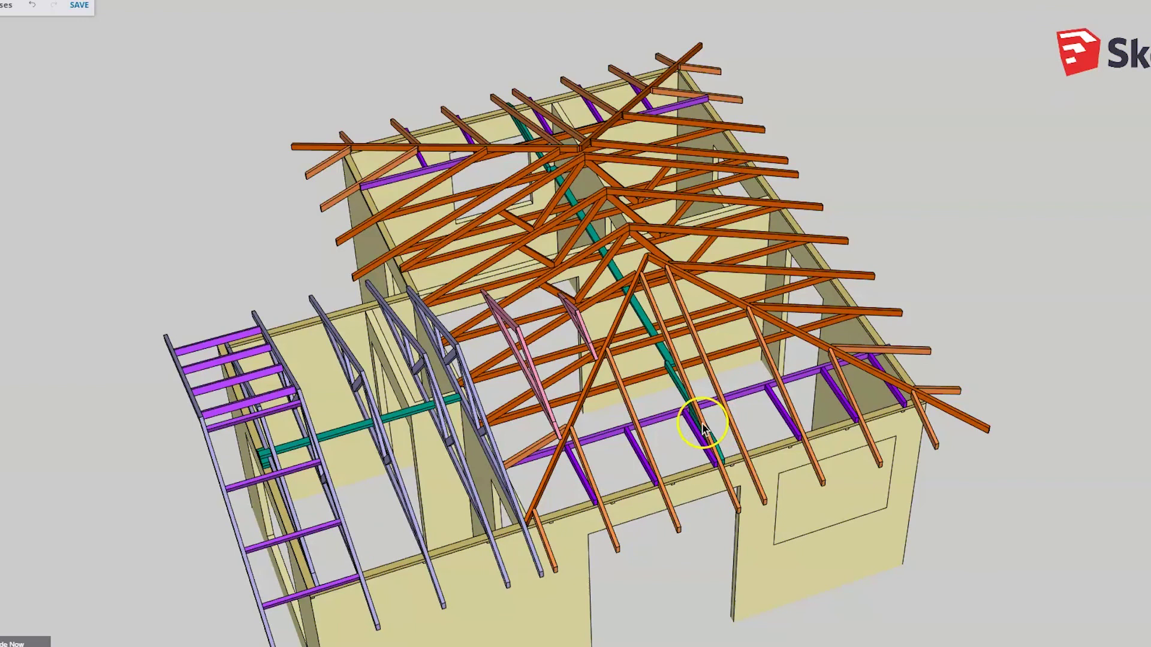
middle_click_drag(704, 427, 257, 303)
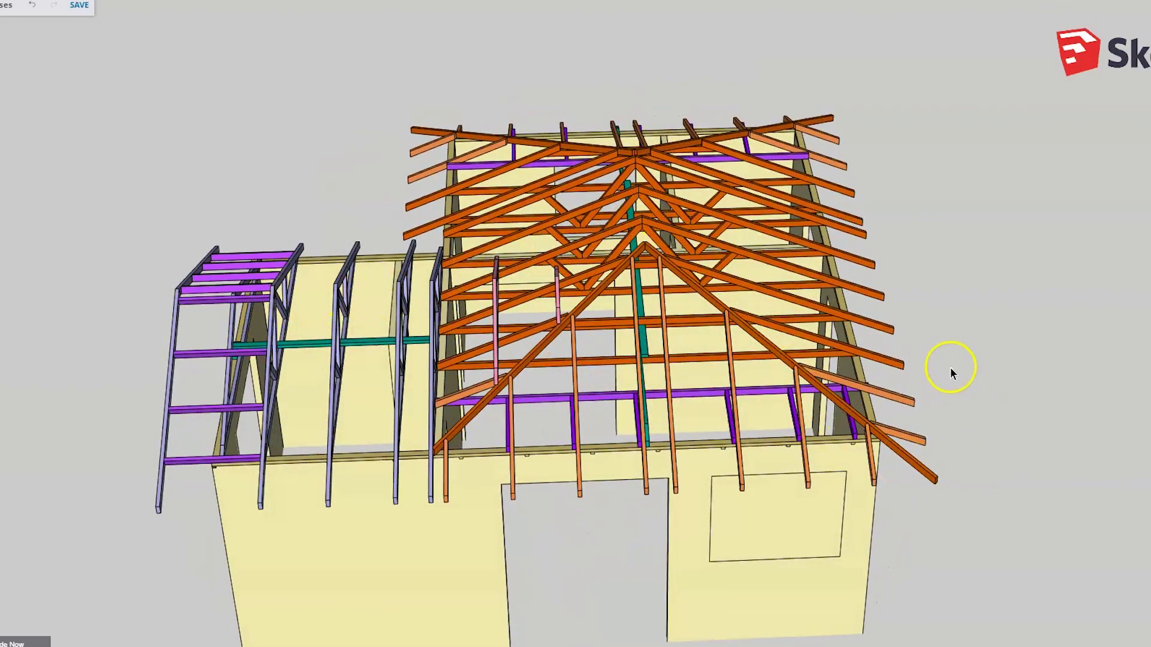
mouse_move(727, 413)
middle_mouse_down()
mouse_move(329, 341)
mouse_move(324, 358)
middle_mouse_up()
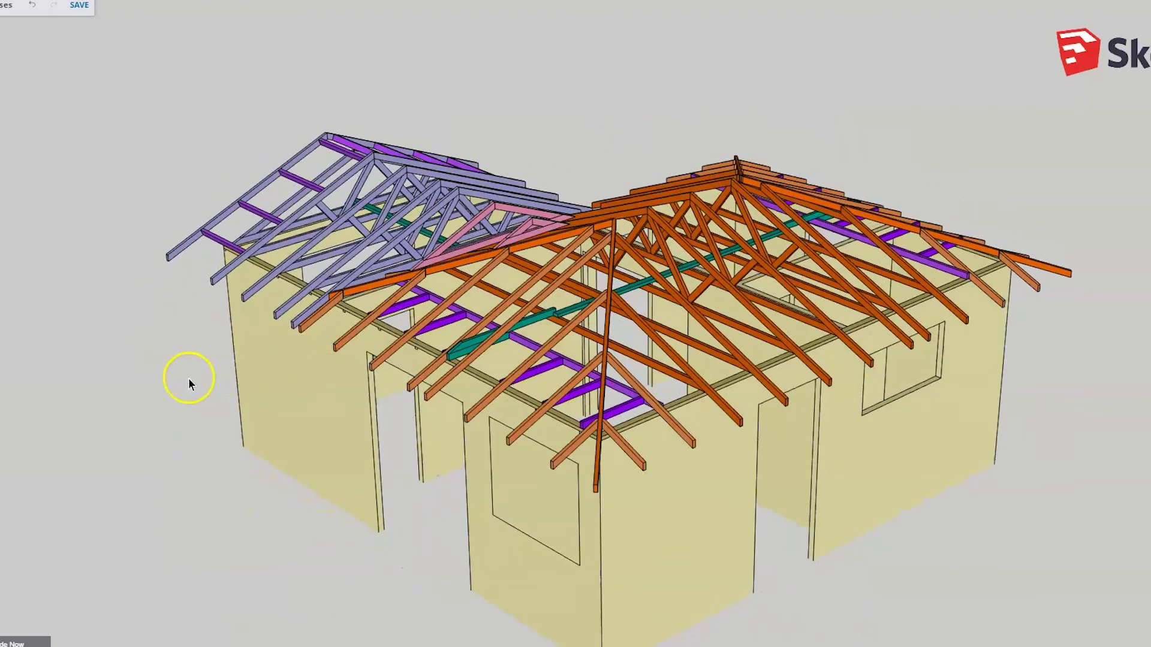